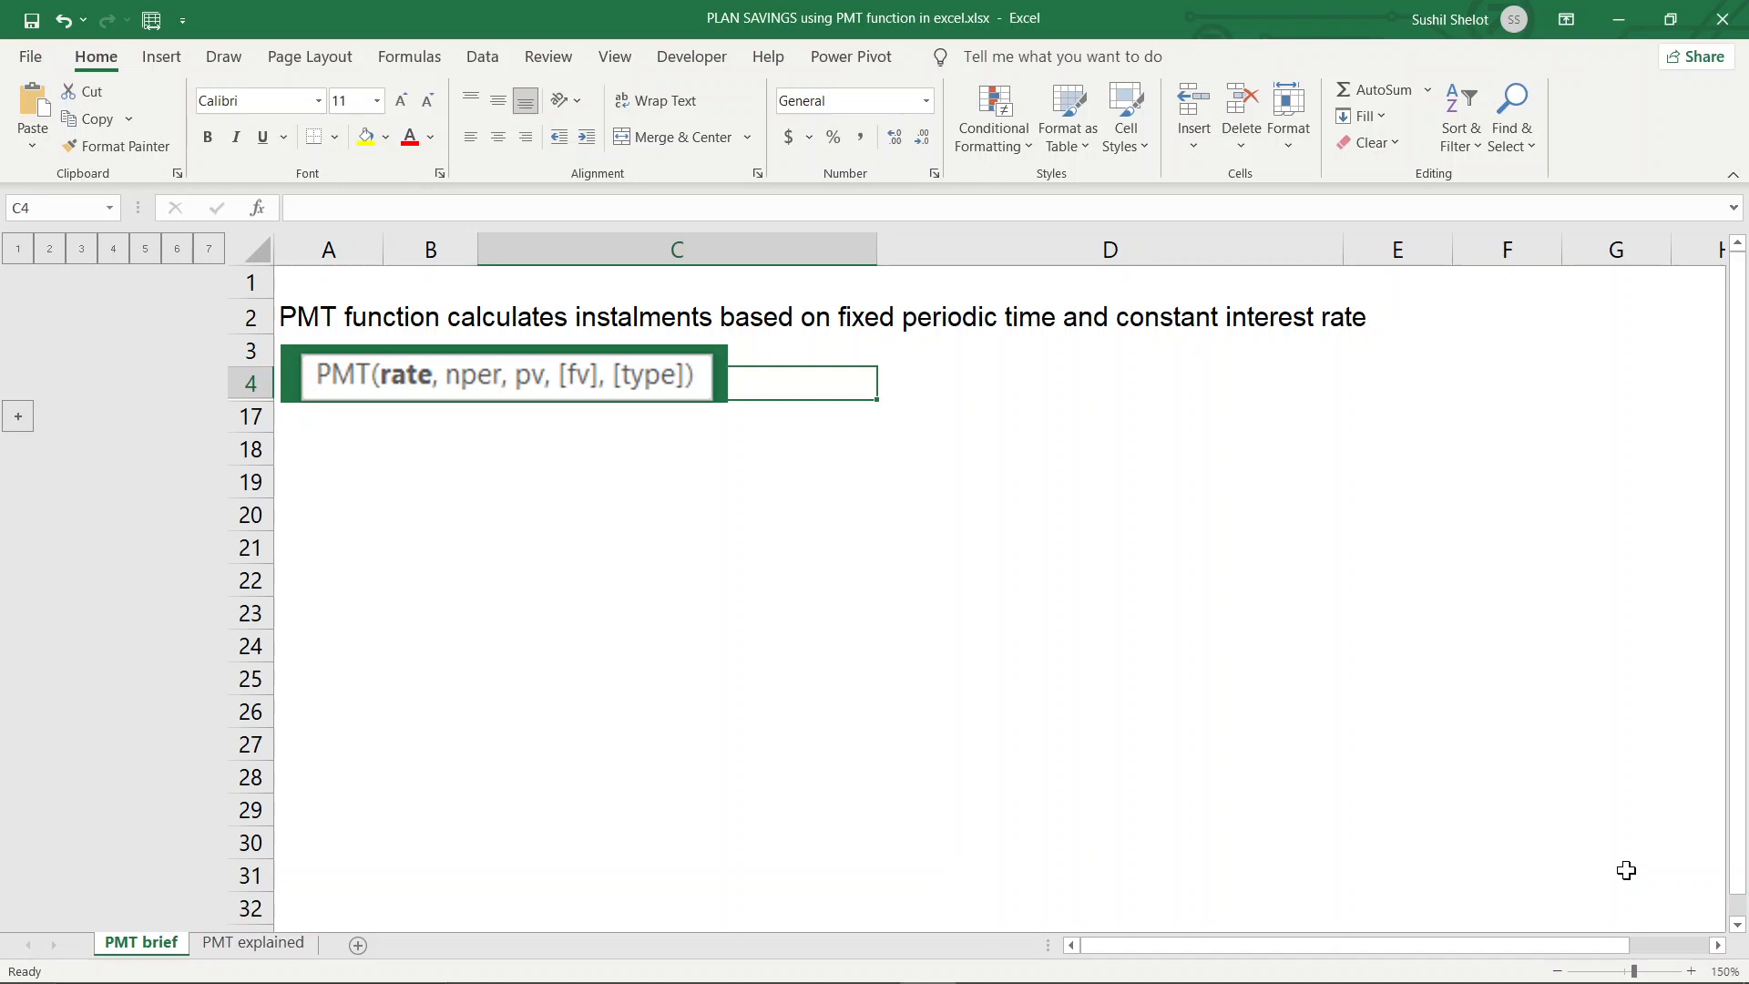
# Expand the grouped rows one outline level at a time, from level 2 to 7, to read each PMT argument's definition.
pyautogui.click(49, 251)
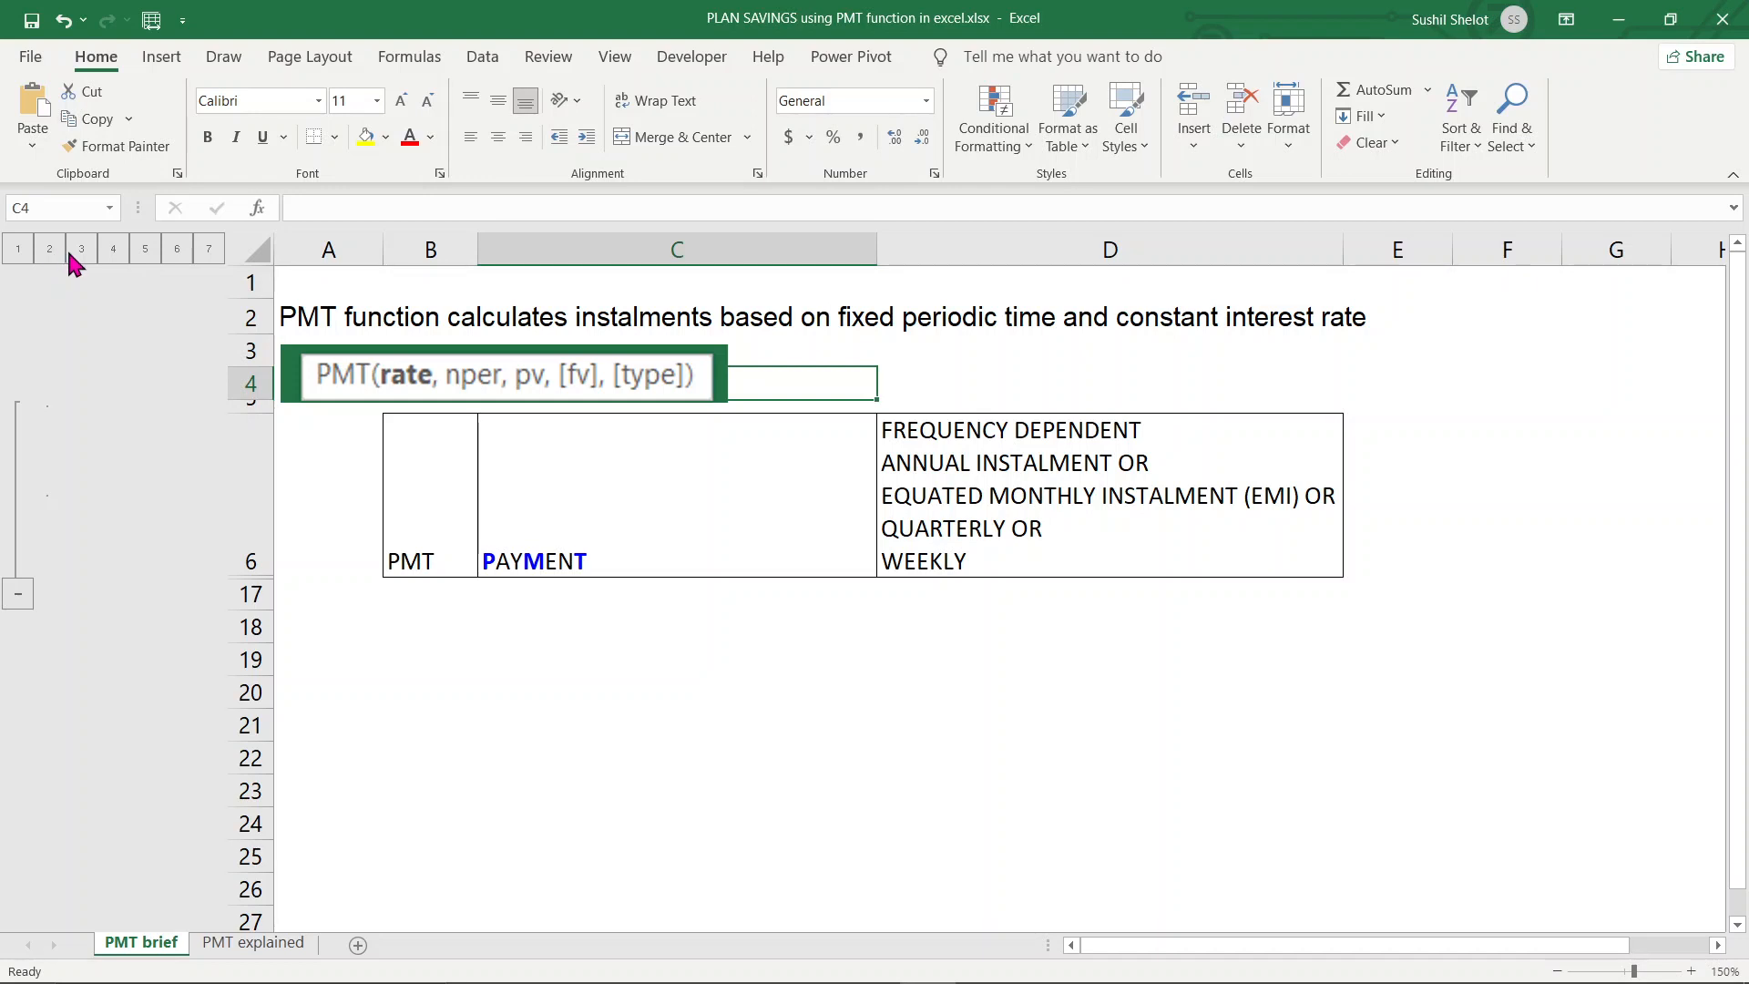
pyautogui.click(78, 256)
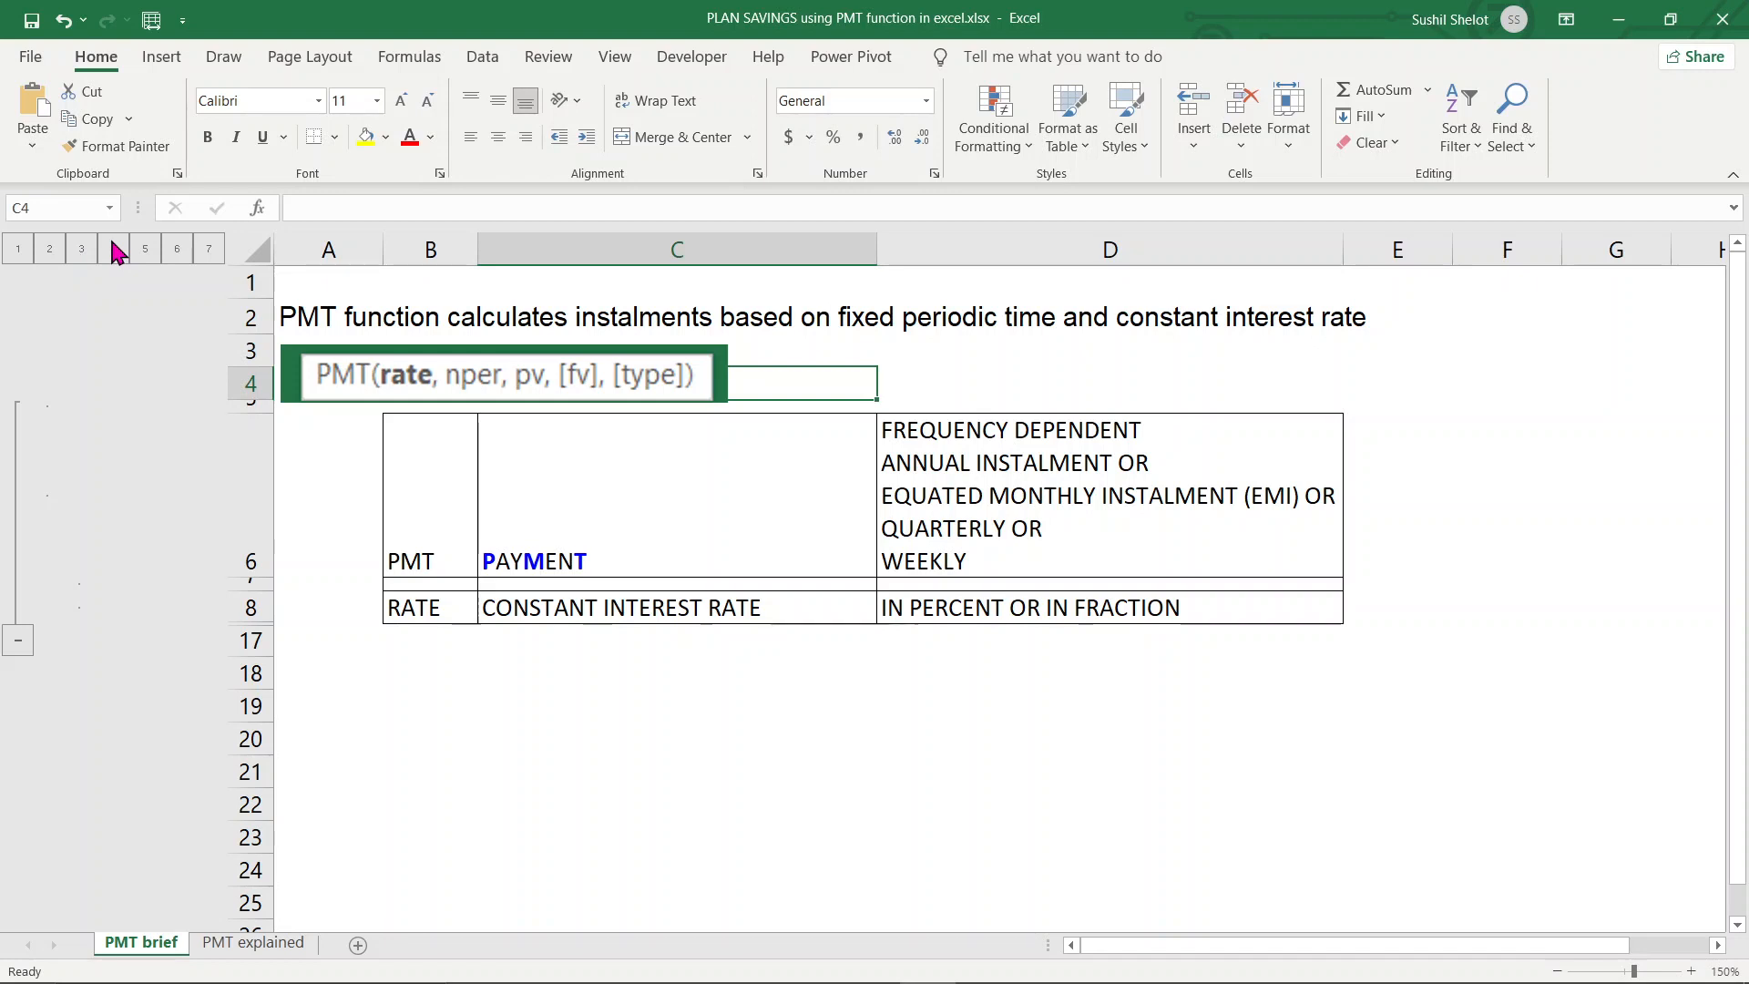
pyautogui.click(113, 249)
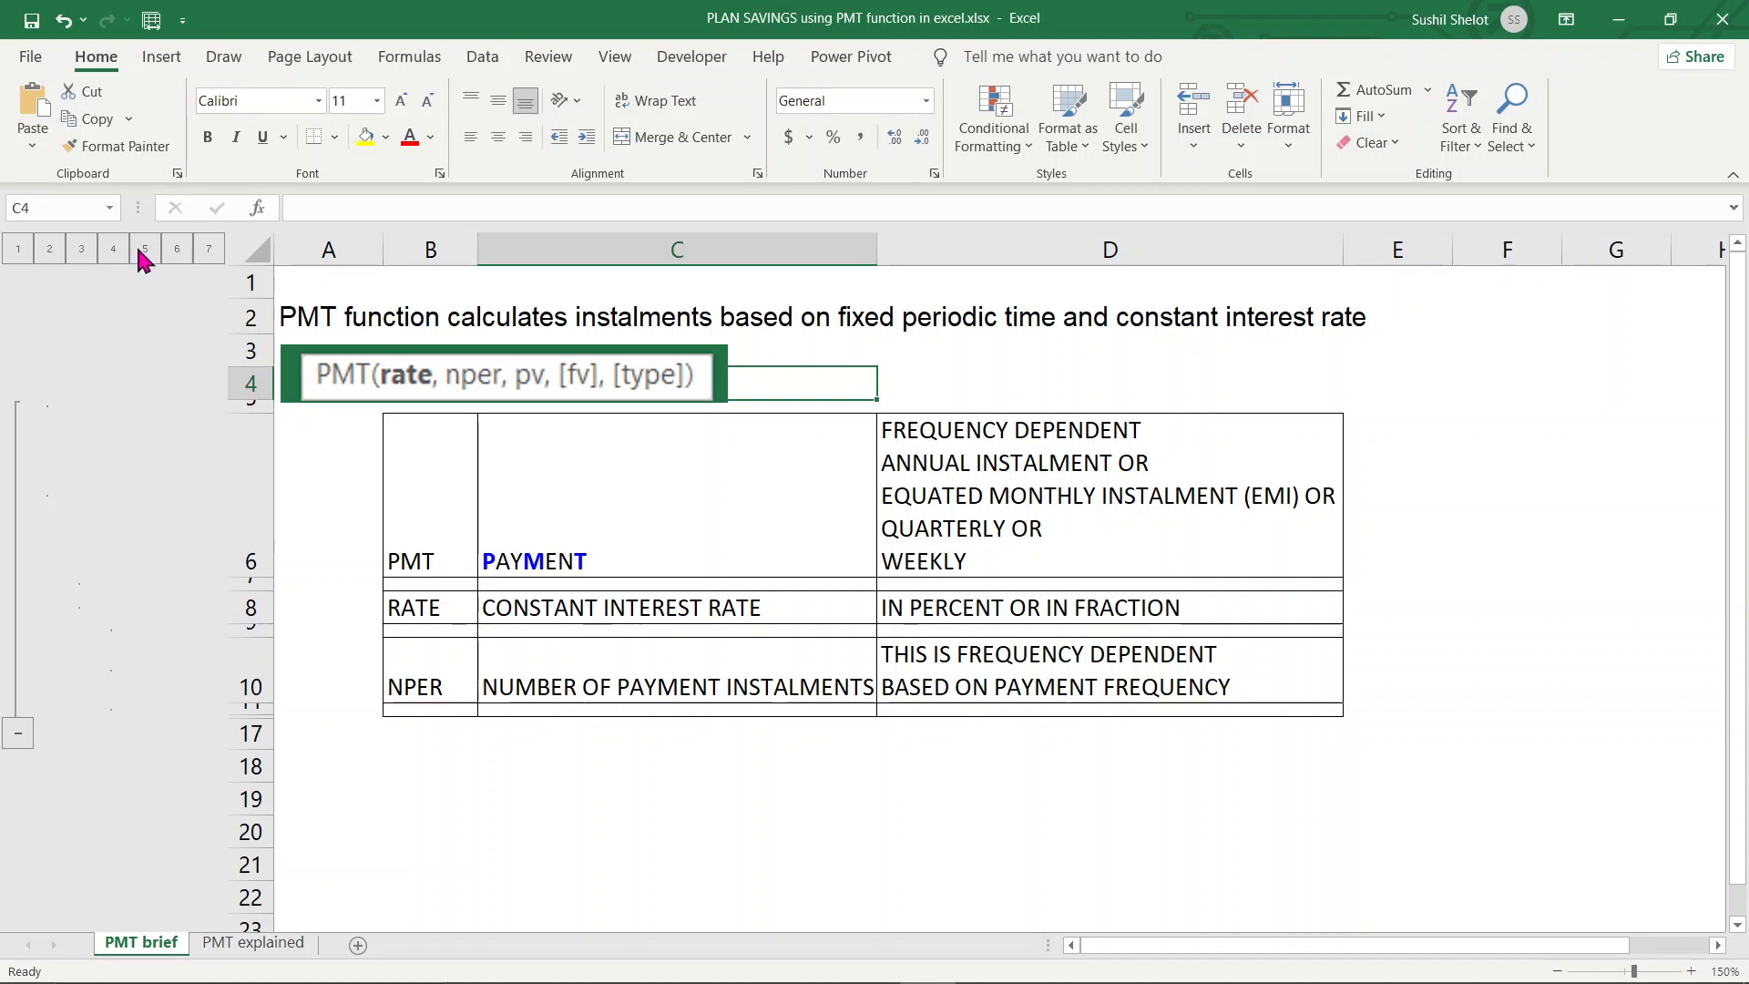
pyautogui.click(144, 252)
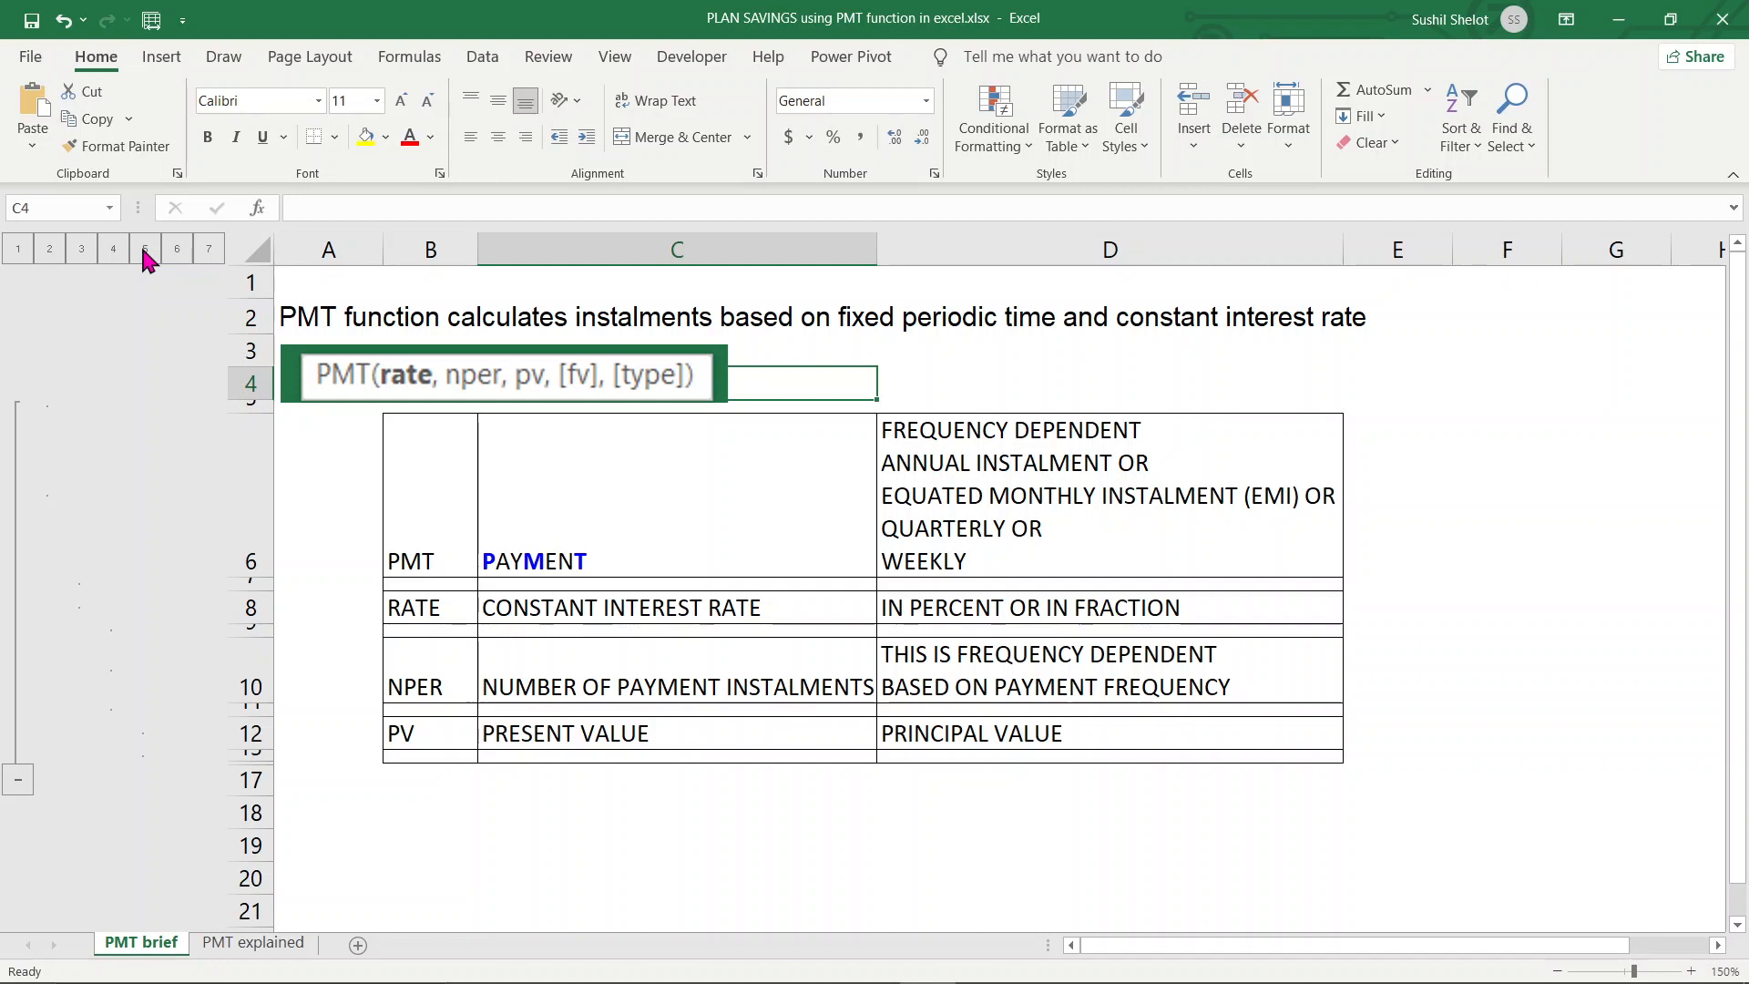
pyautogui.click(167, 256)
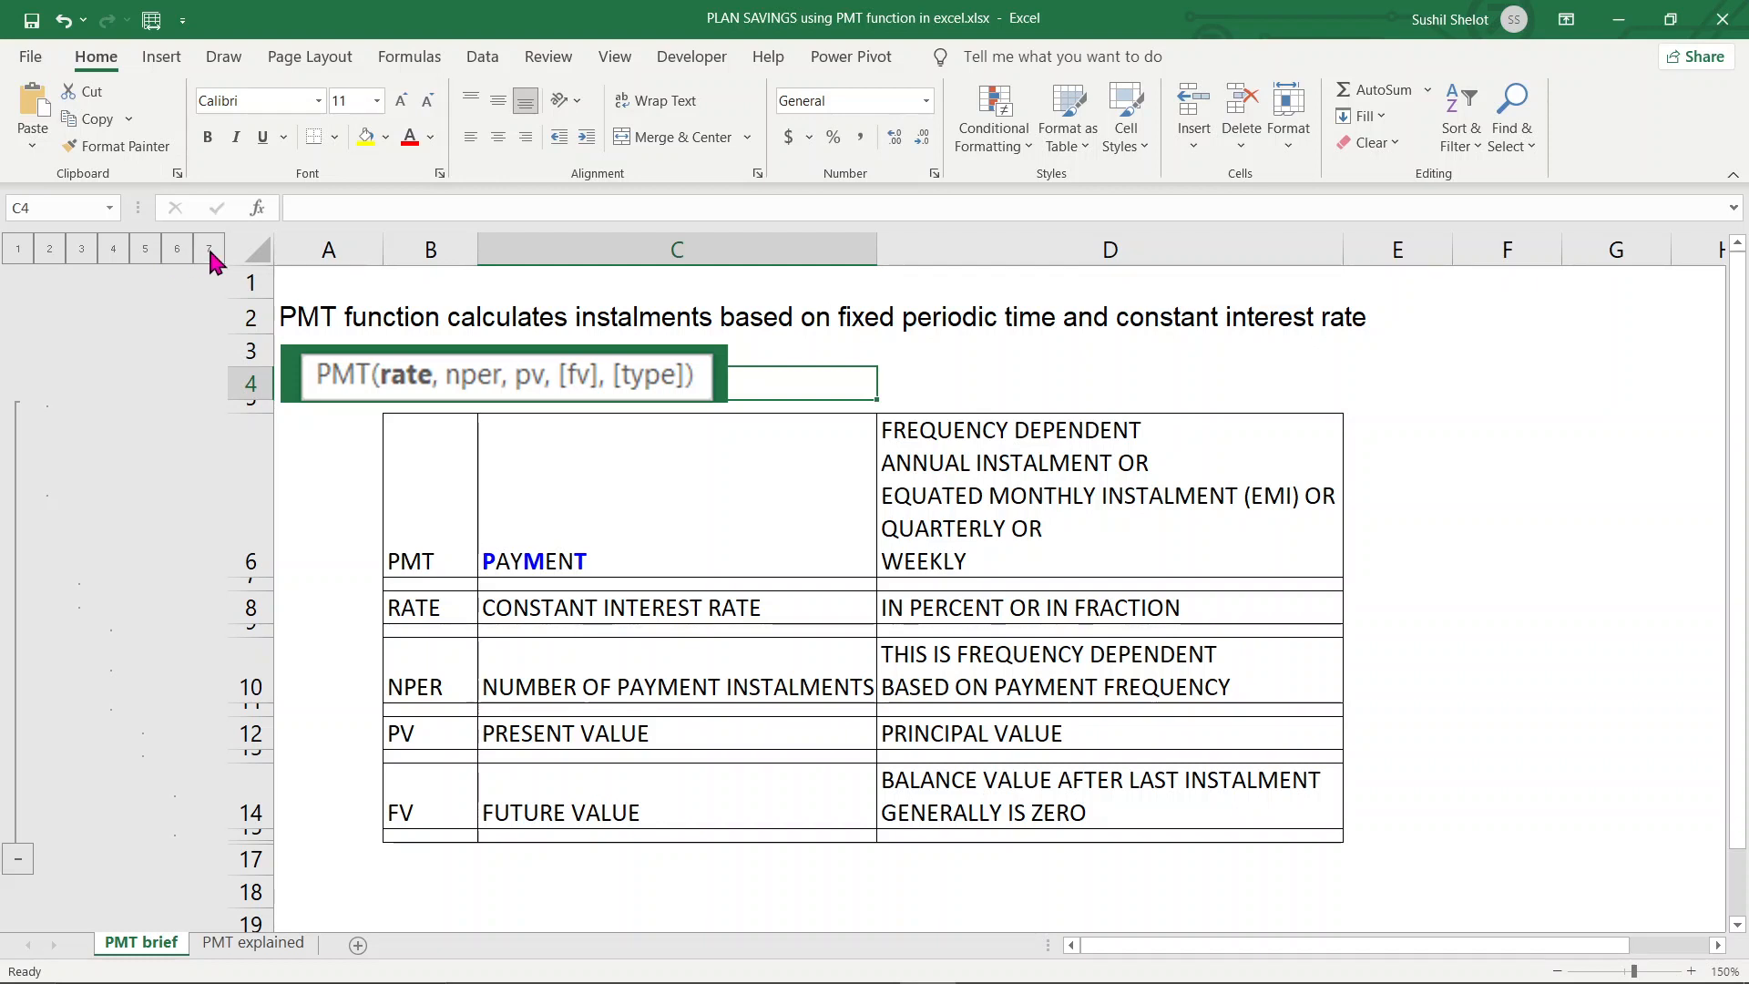
pyautogui.click(209, 248)
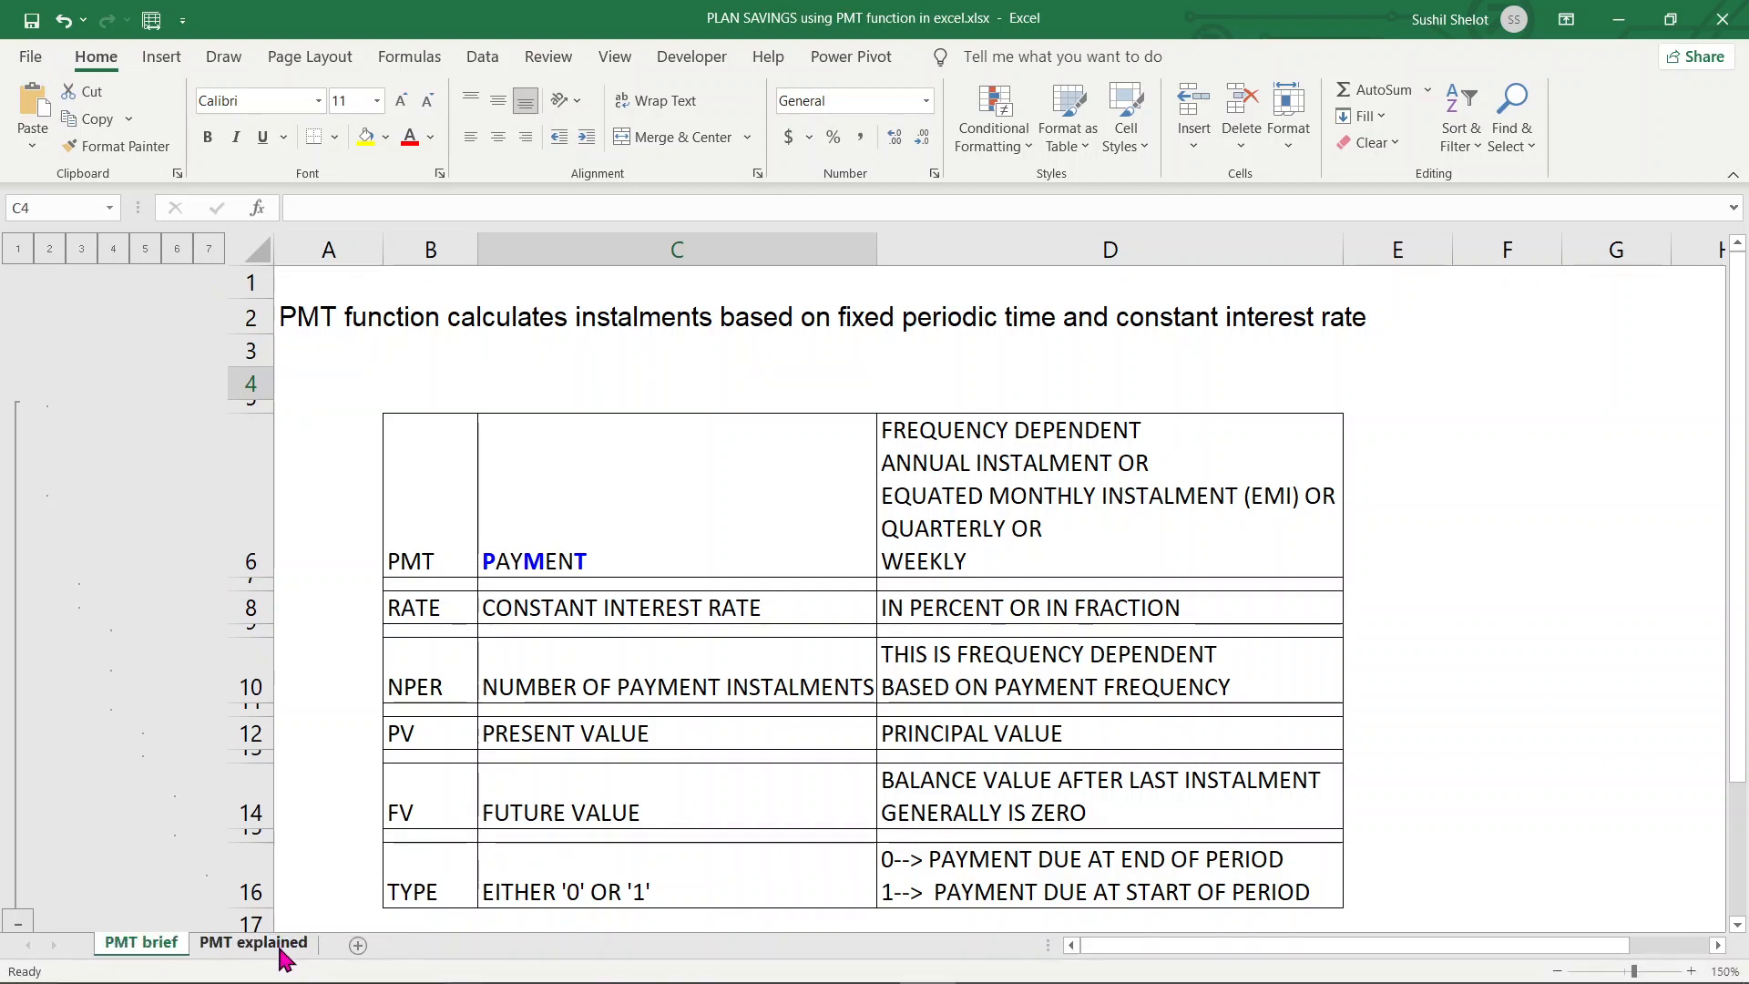
# Open the PMT explained sheet and begin a PMT formula in C7, the annual payment cell for the End column.
pyautogui.click(281, 947)
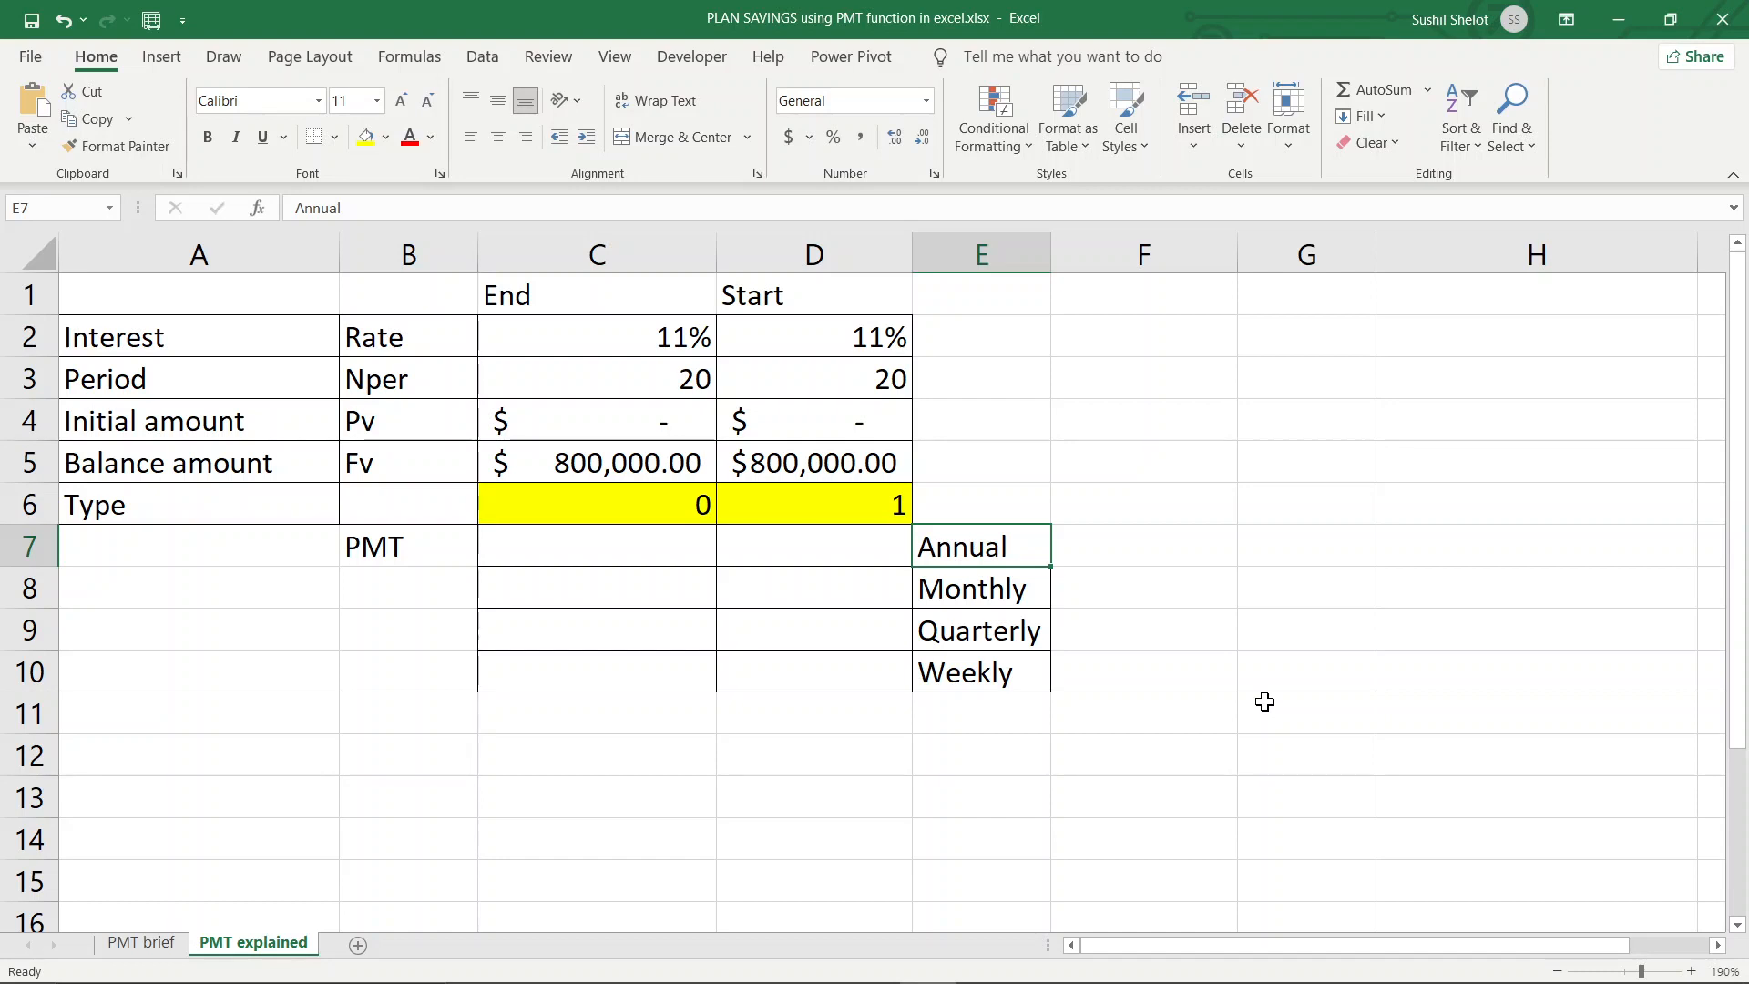
pyautogui.click(644, 551)
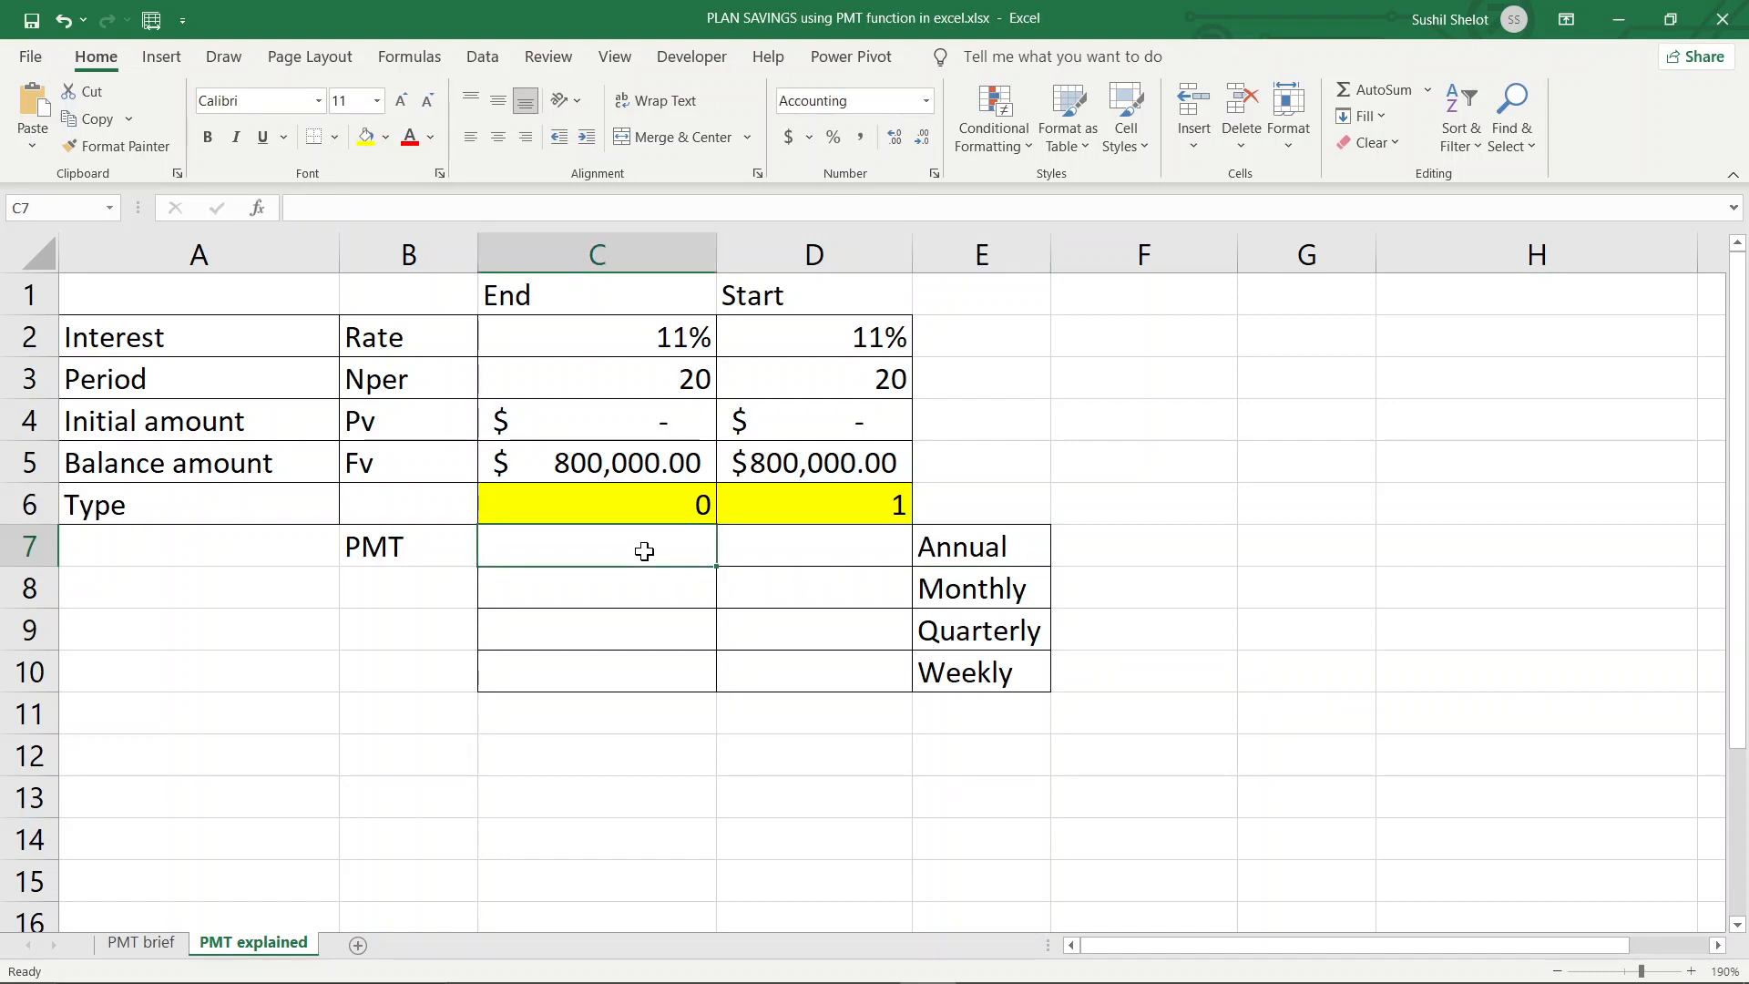
pyautogui.write('=PM')
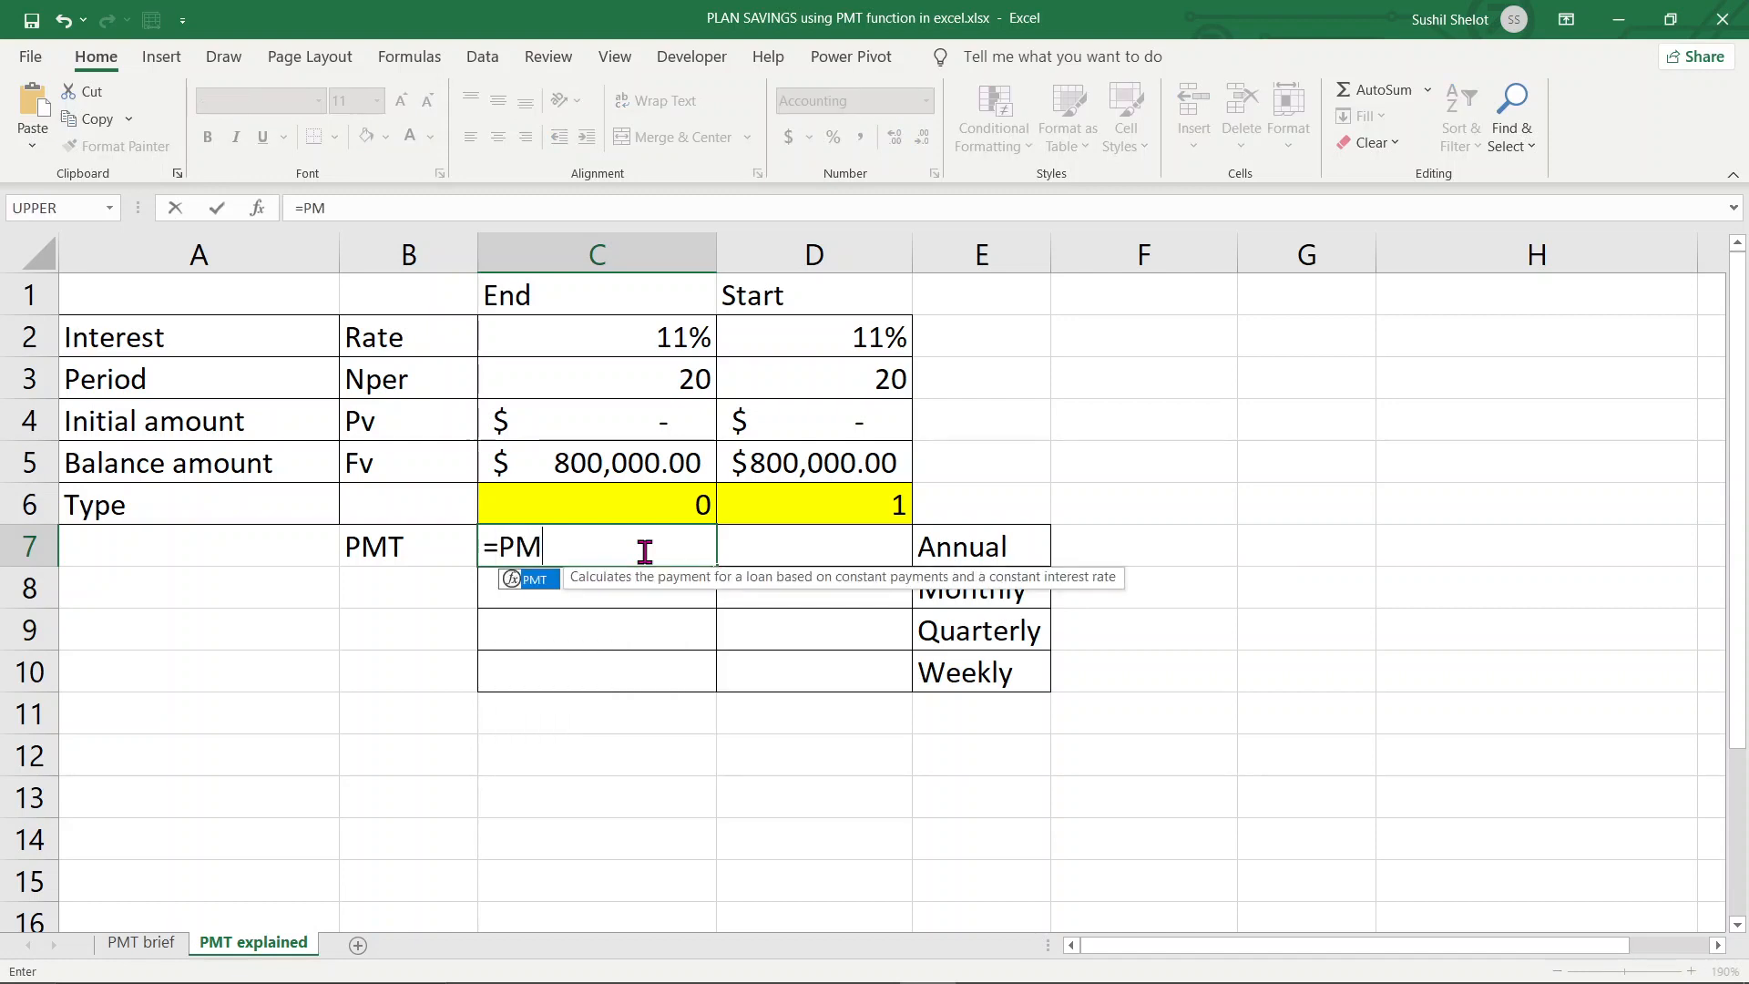
pyautogui.write('T(')
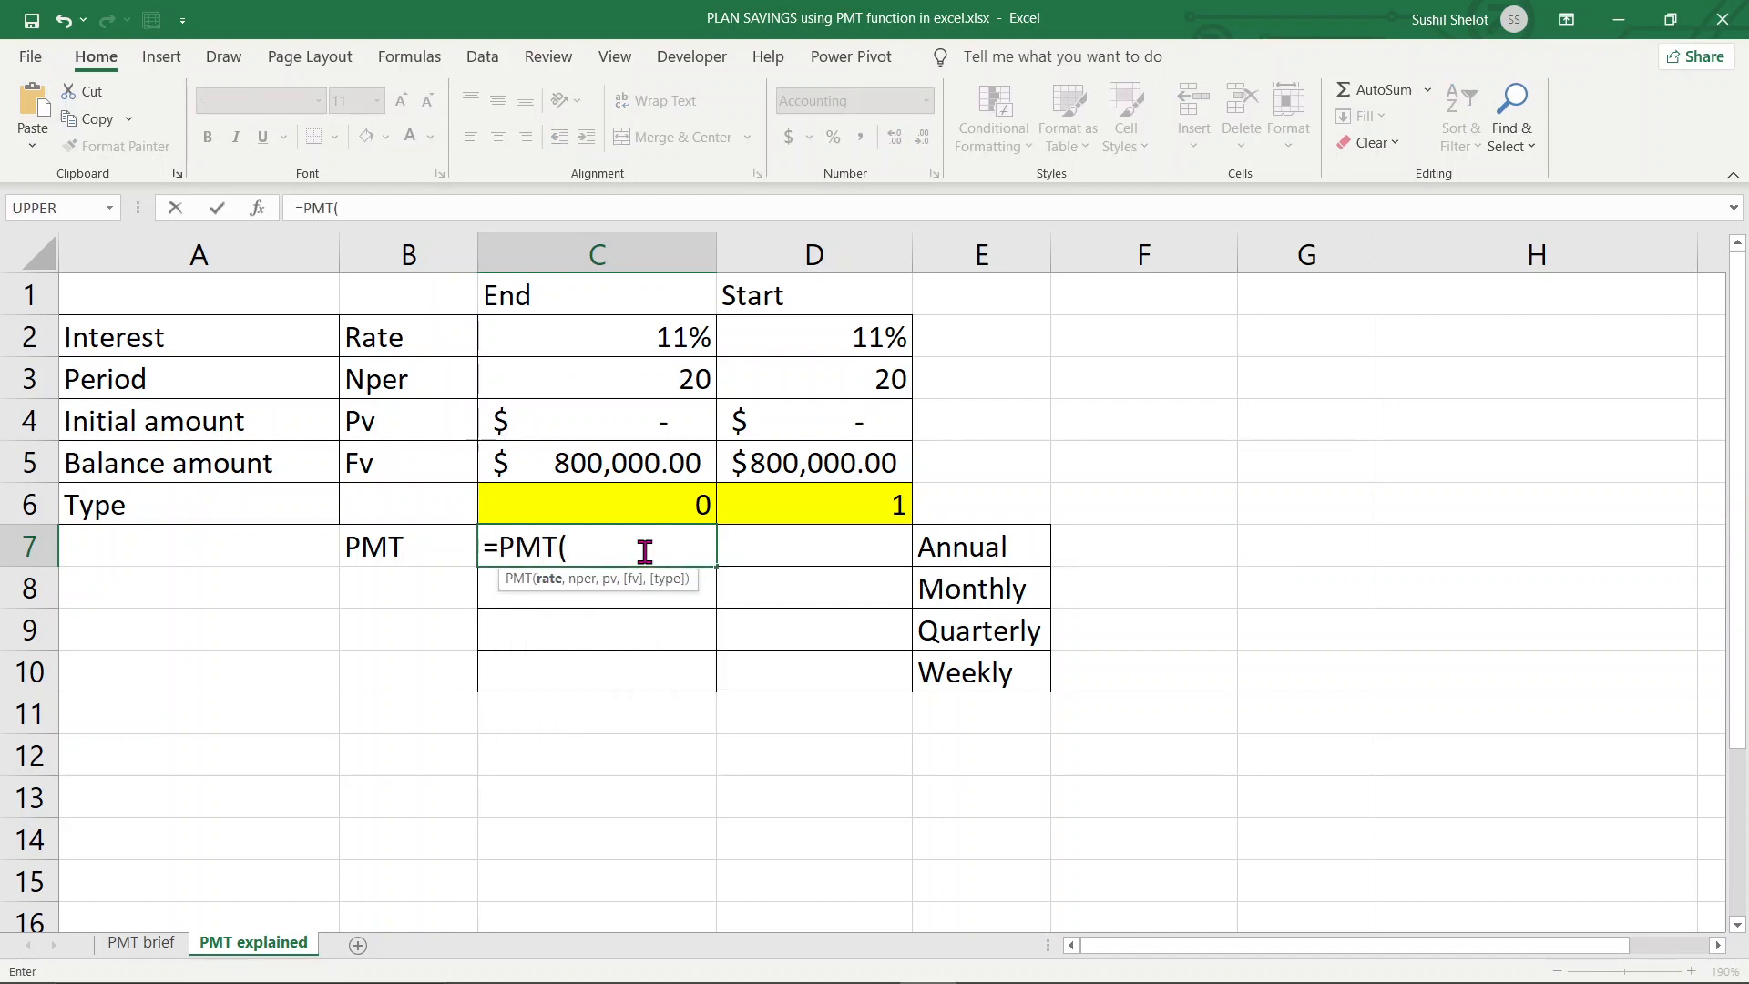
# Try alternative rate arguments in the C7 formula, including 11%, 0.11, a reference to C2 and 11, clearing each one.
pyautogui.write('11%')
pyautogui.press('BackSpace')
pyautogui.press('BackSpace')
pyautogui.press('BackSpace')
pyautogui.write('0.11')
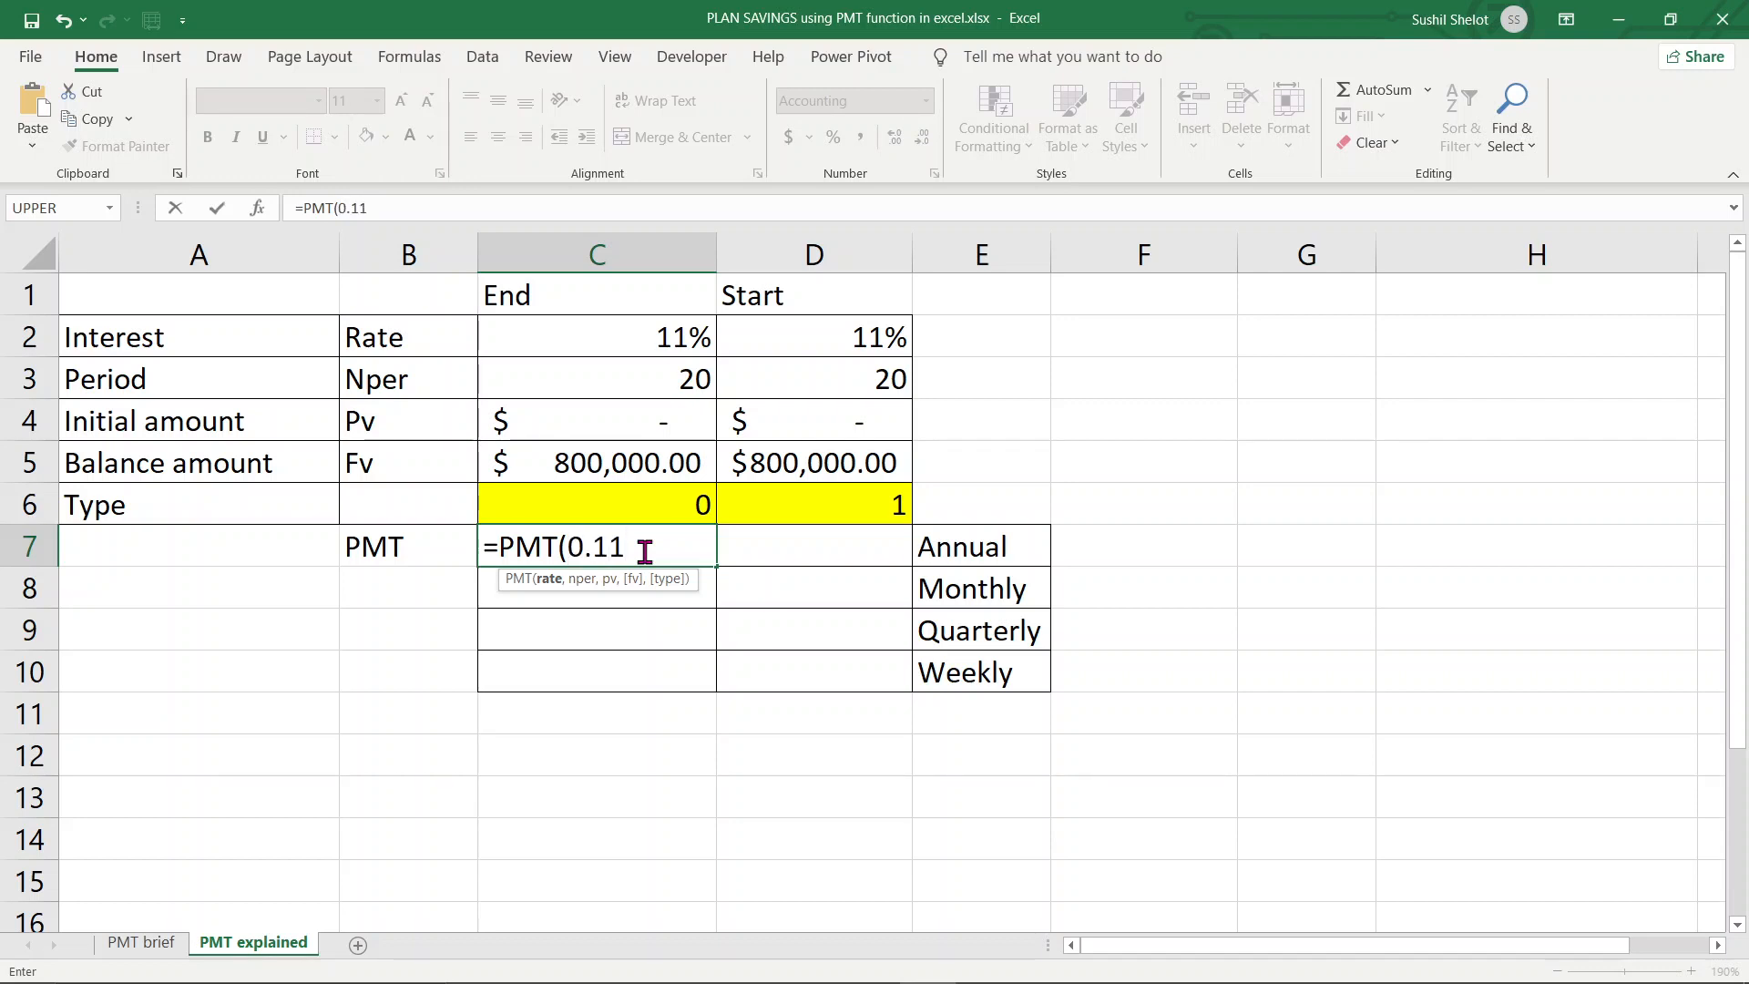
pyautogui.press('BackSpace')
pyautogui.press('BackSpace')
pyautogui.press('BackSpace')
pyautogui.press('BackSpace')
pyautogui.click(636, 346)
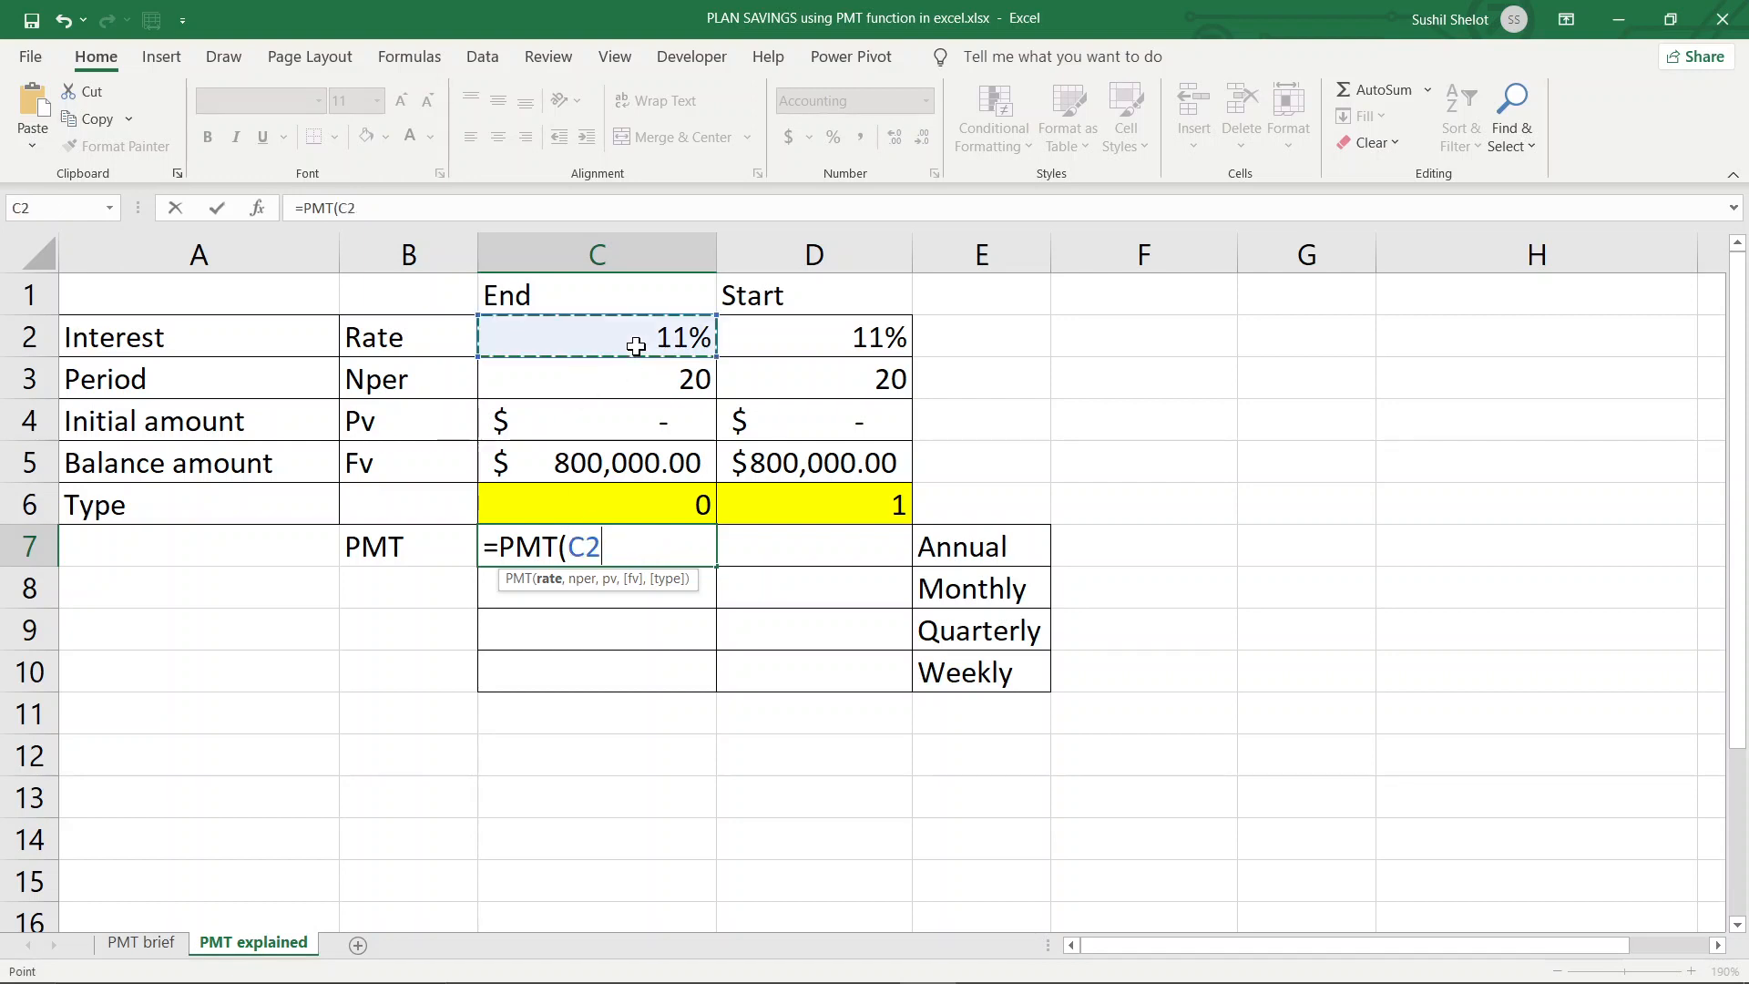
pyautogui.press('BackSpace')
pyautogui.press('BackSpace')
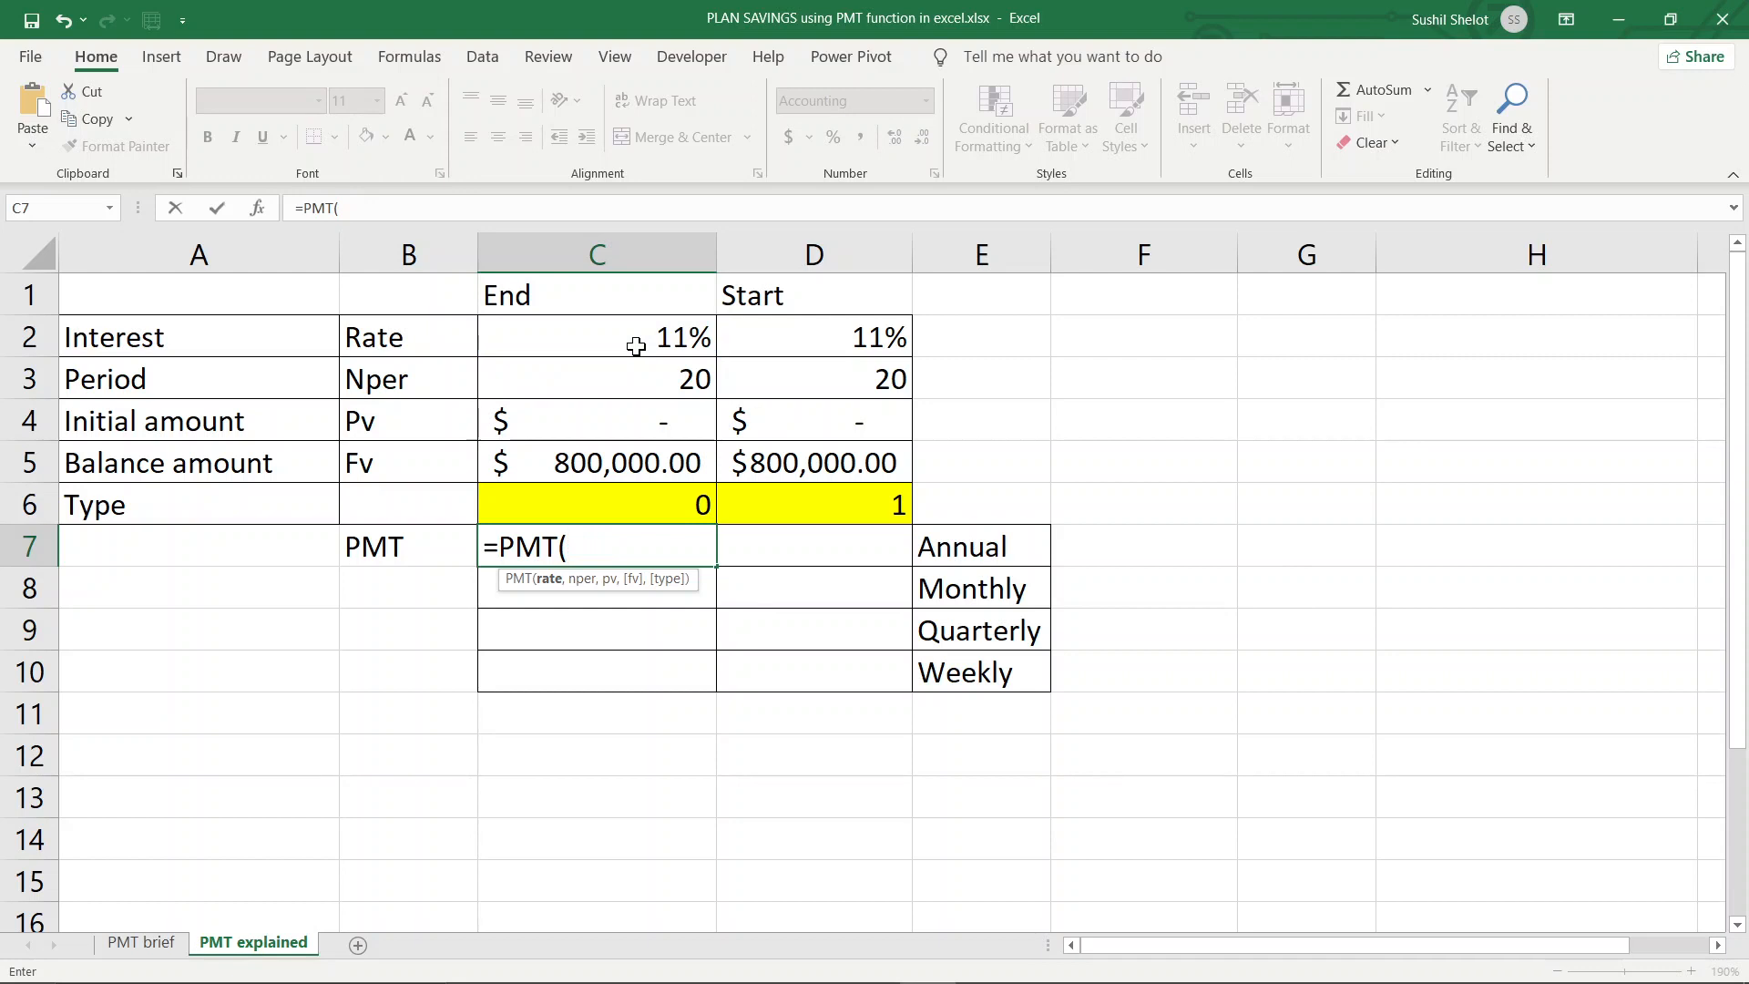
pyautogui.write('11')
pyautogui.press('Left')
pyautogui.press('BackSpace')
pyautogui.press('Delete')
# Complete the annual payment formula in C7 as =PMT(C2,C3,C4,C5,C6), using the End column's inputs.
pyautogui.click(598, 341)
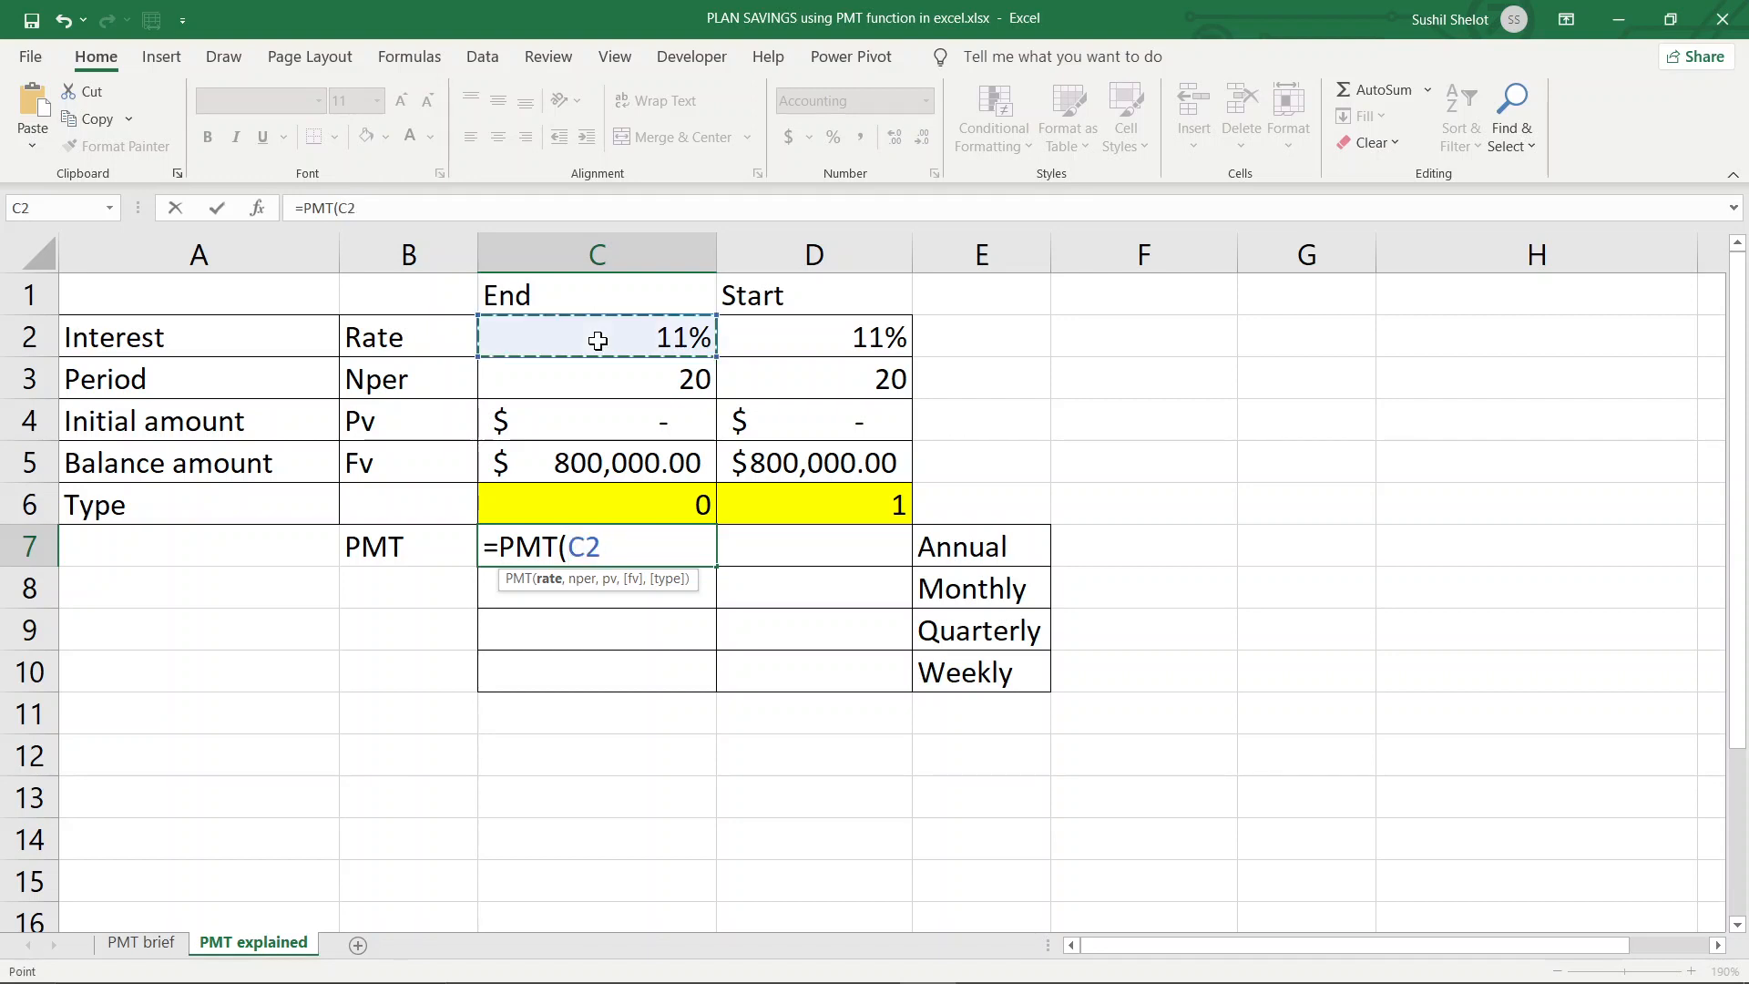
pyautogui.write(',')
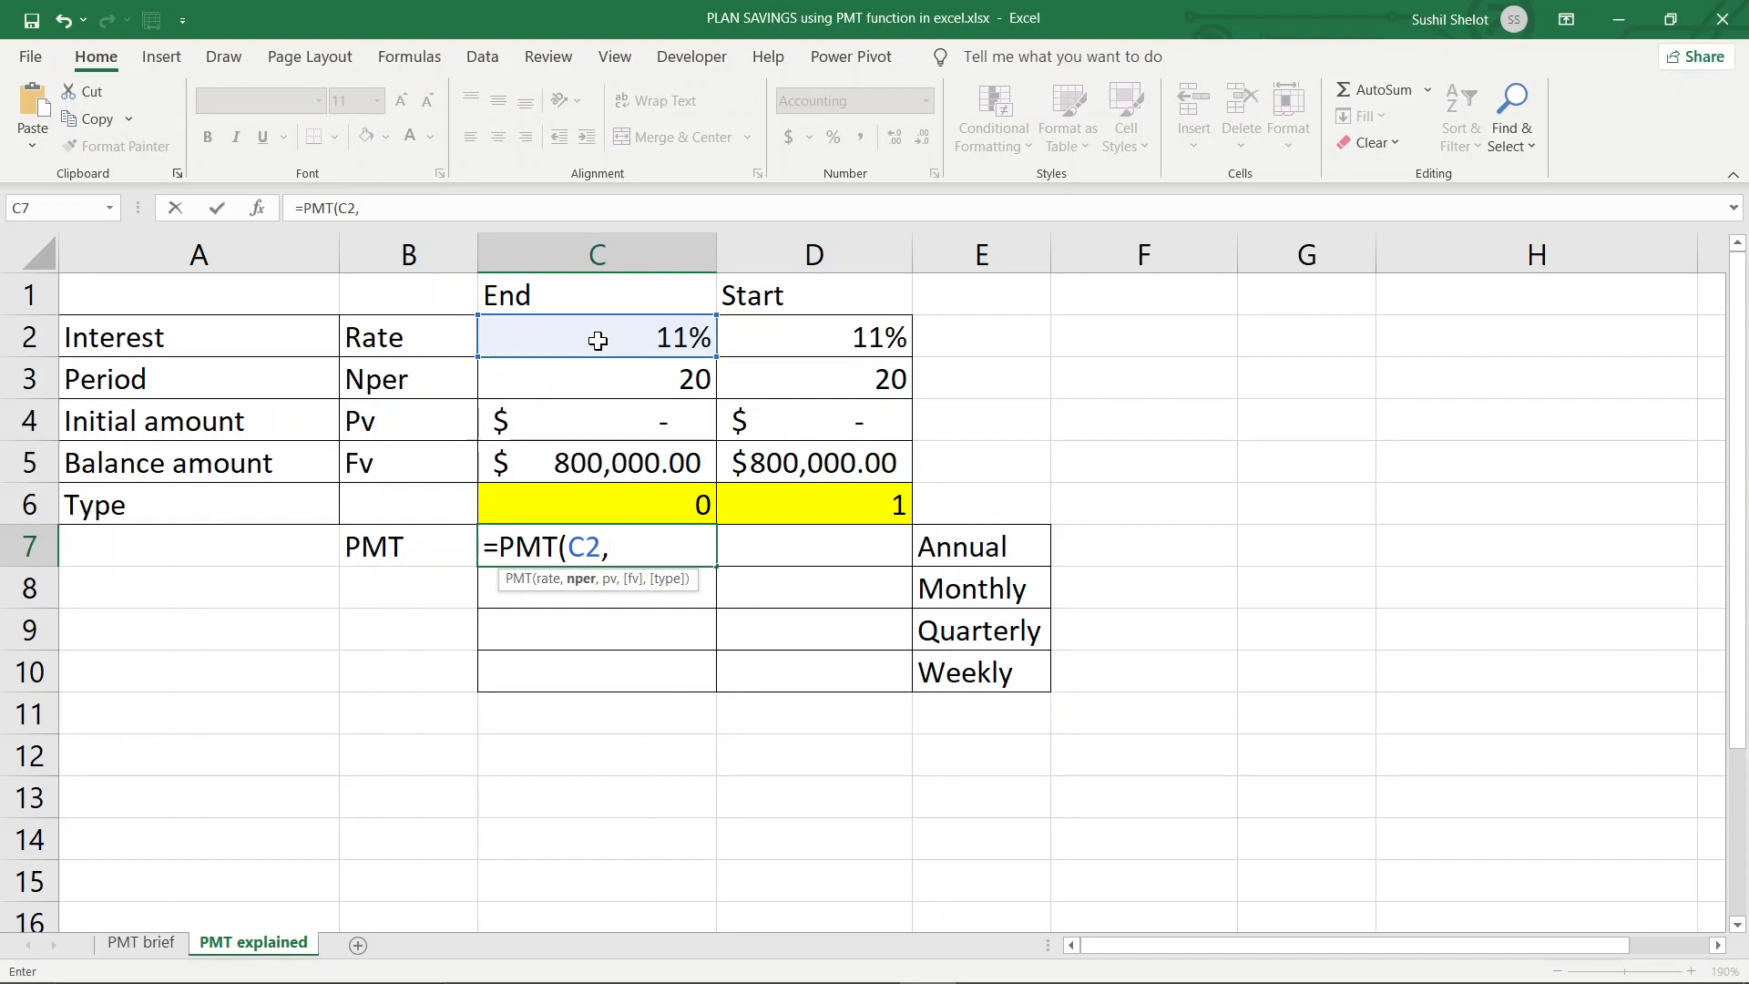
pyautogui.click(657, 389)
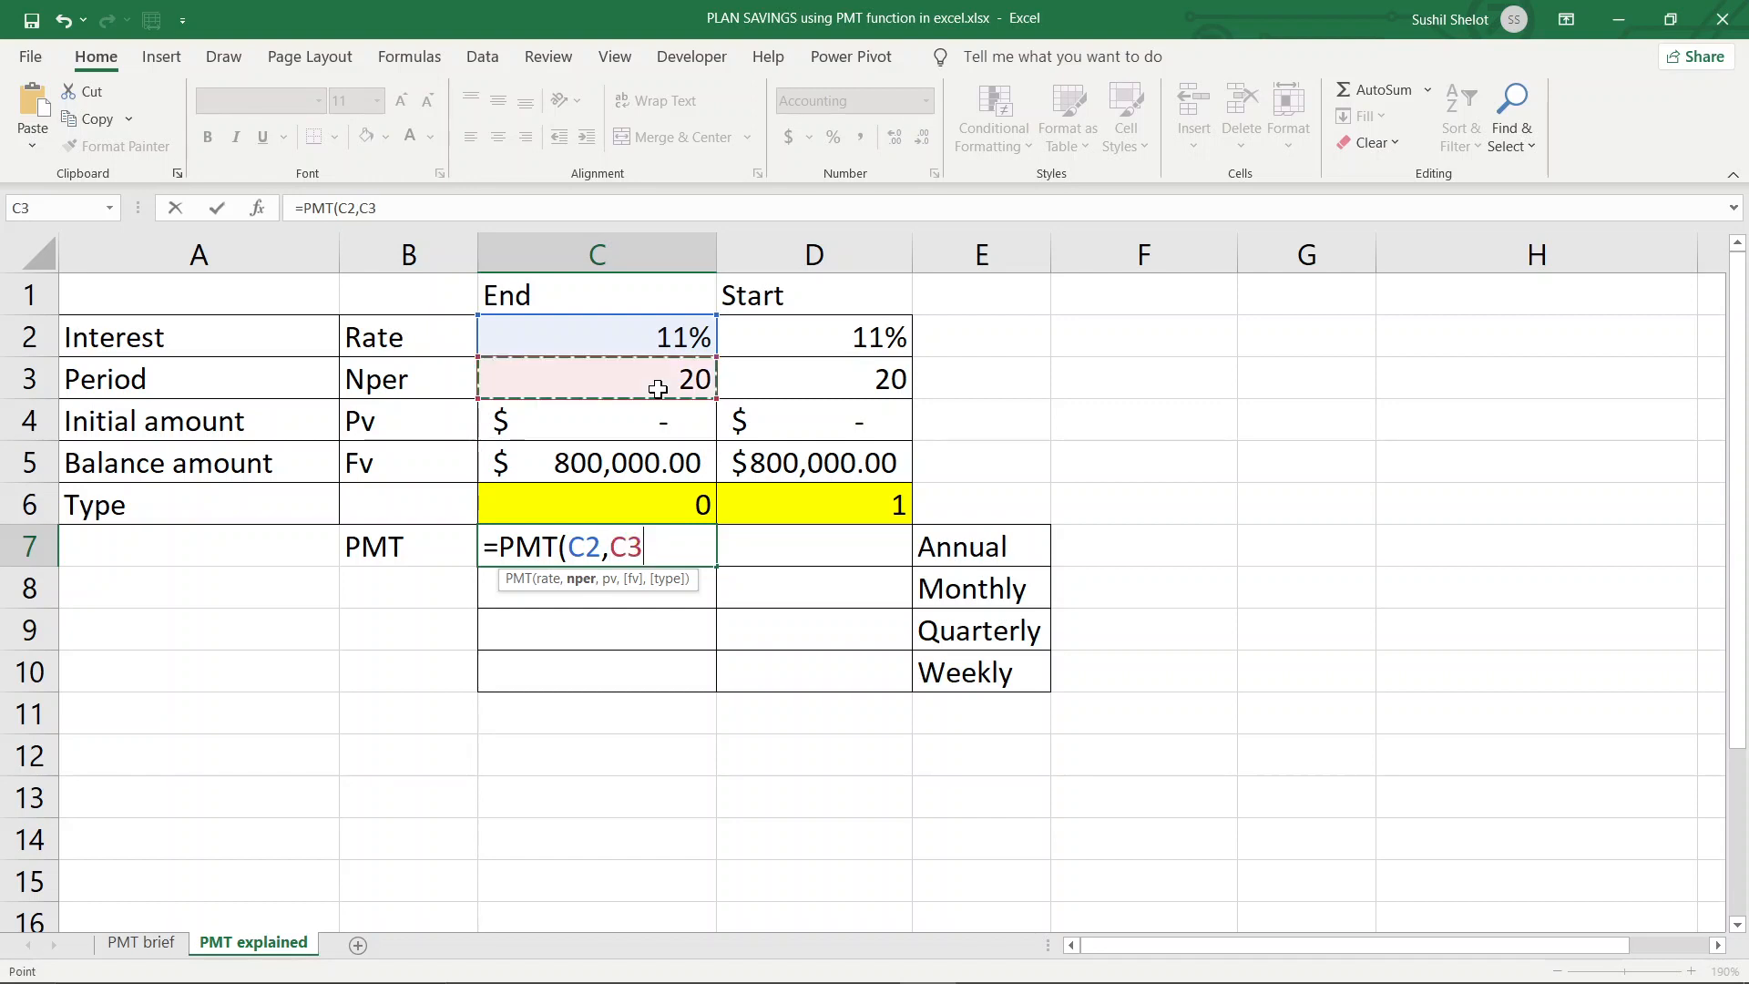
pyautogui.write(',')
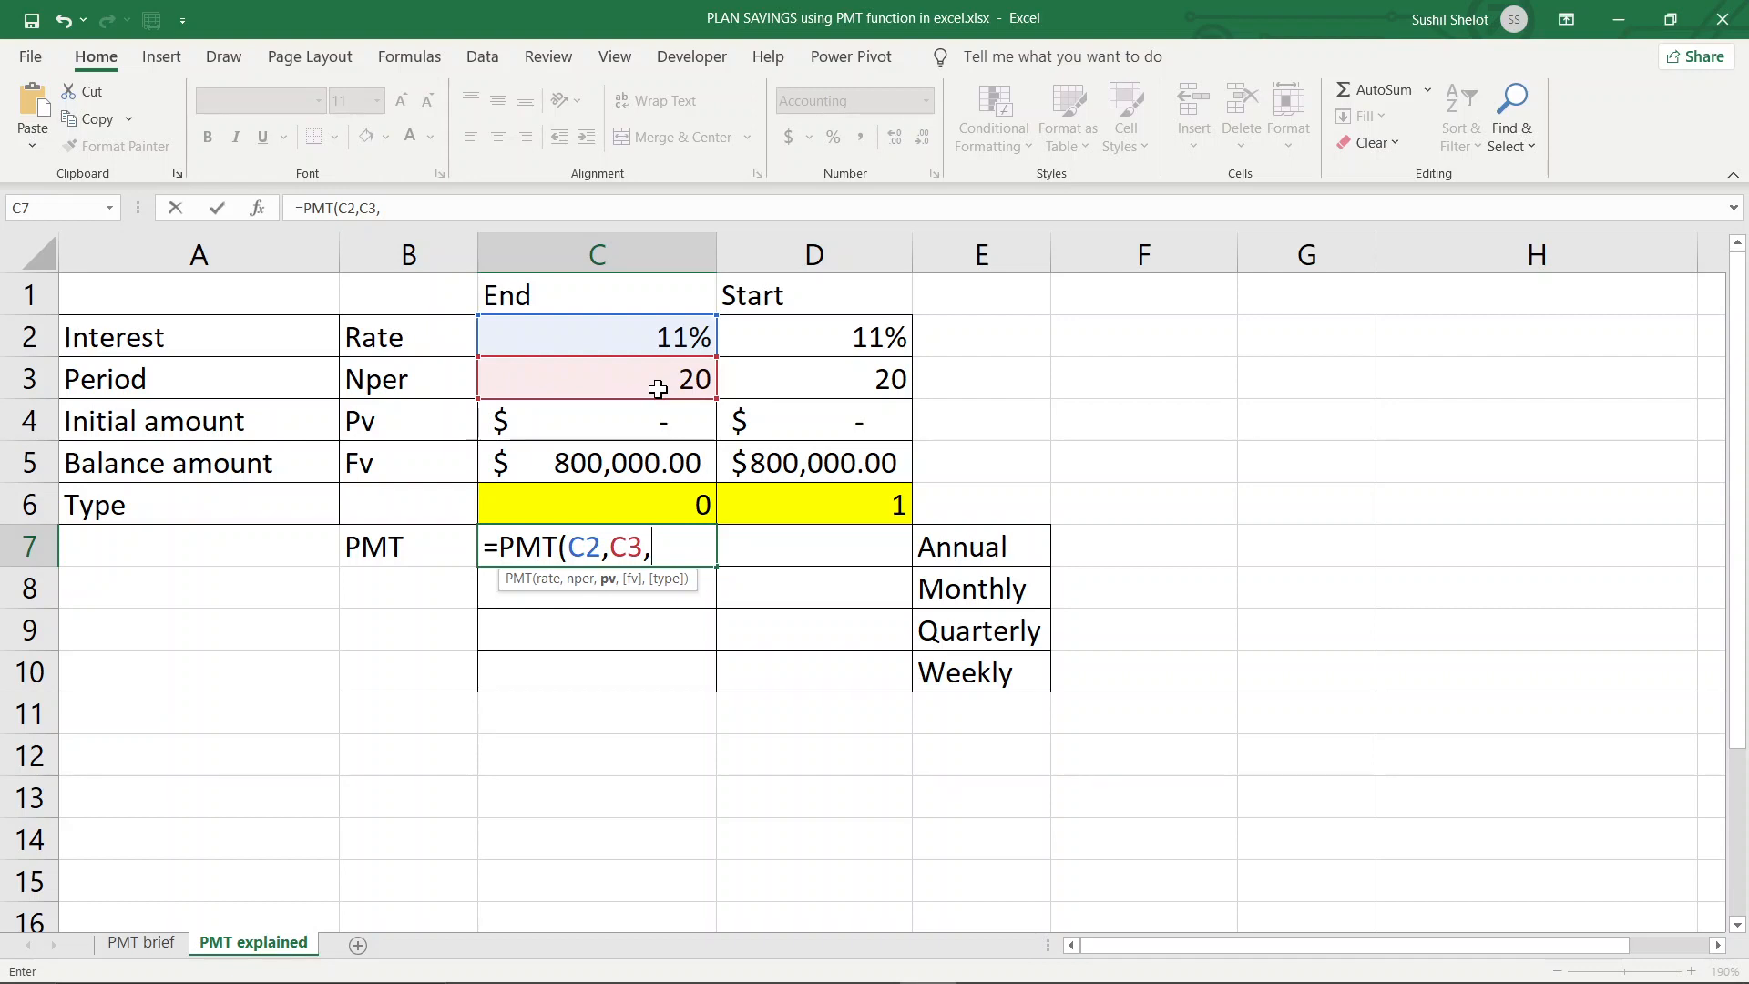
pyautogui.click(660, 423)
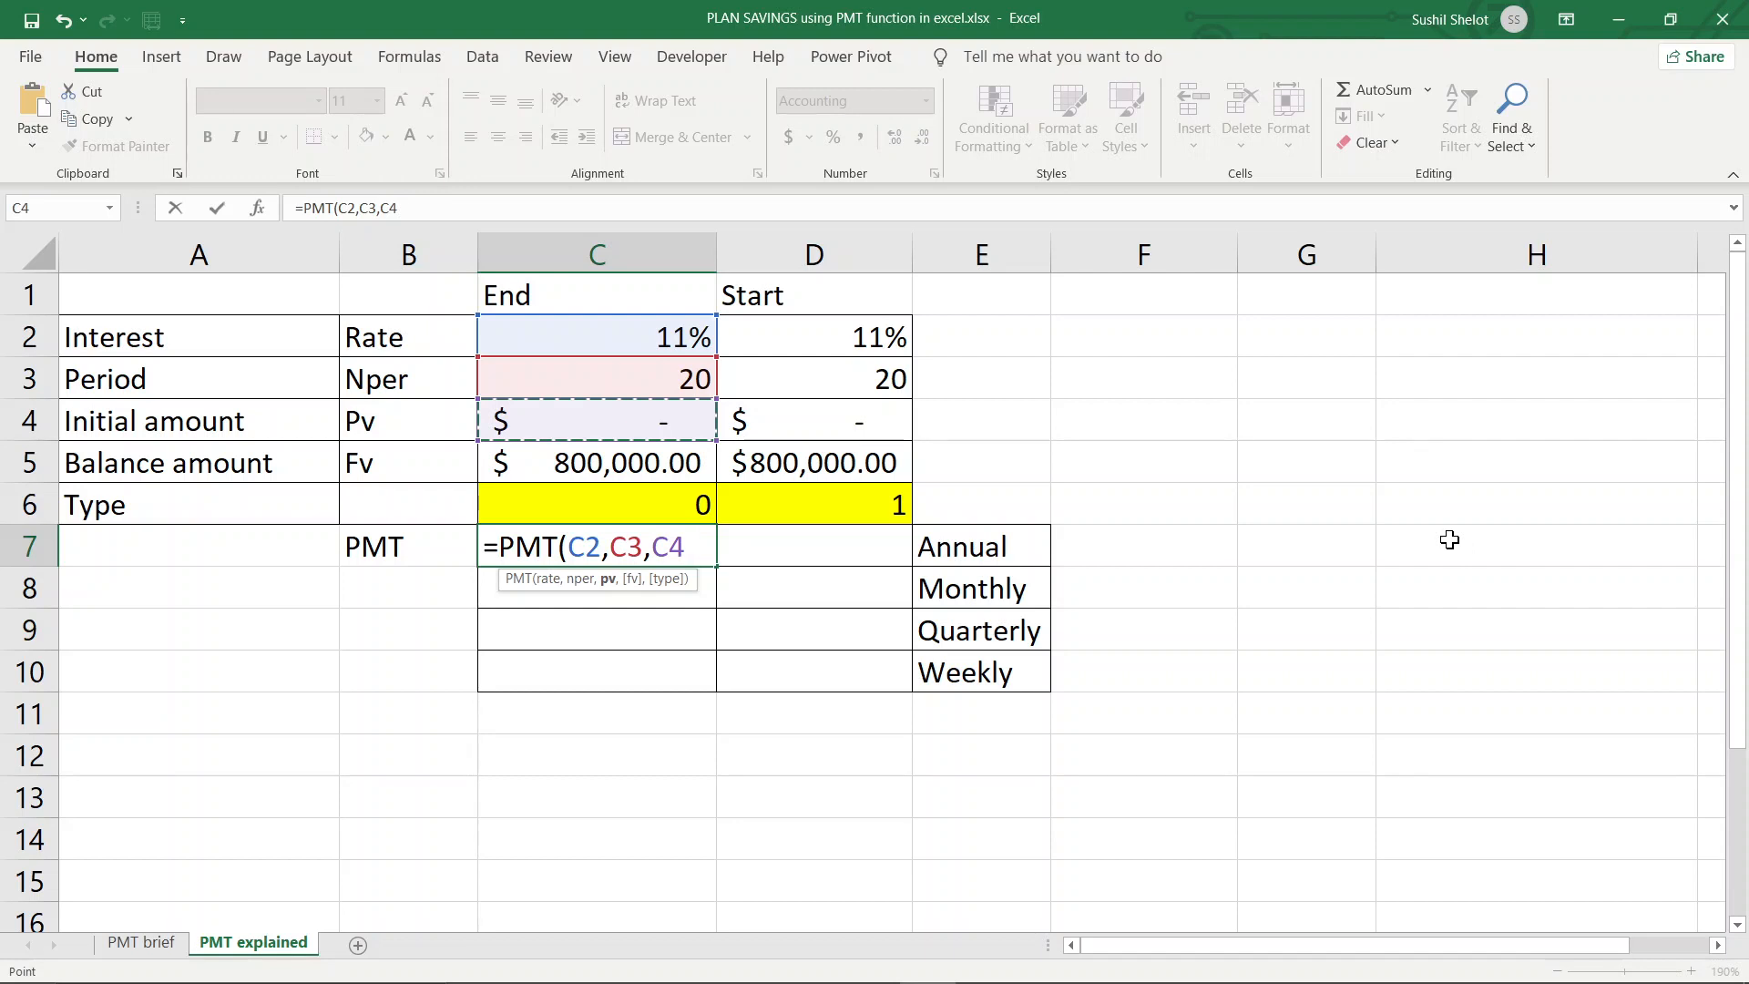
pyautogui.write(',')
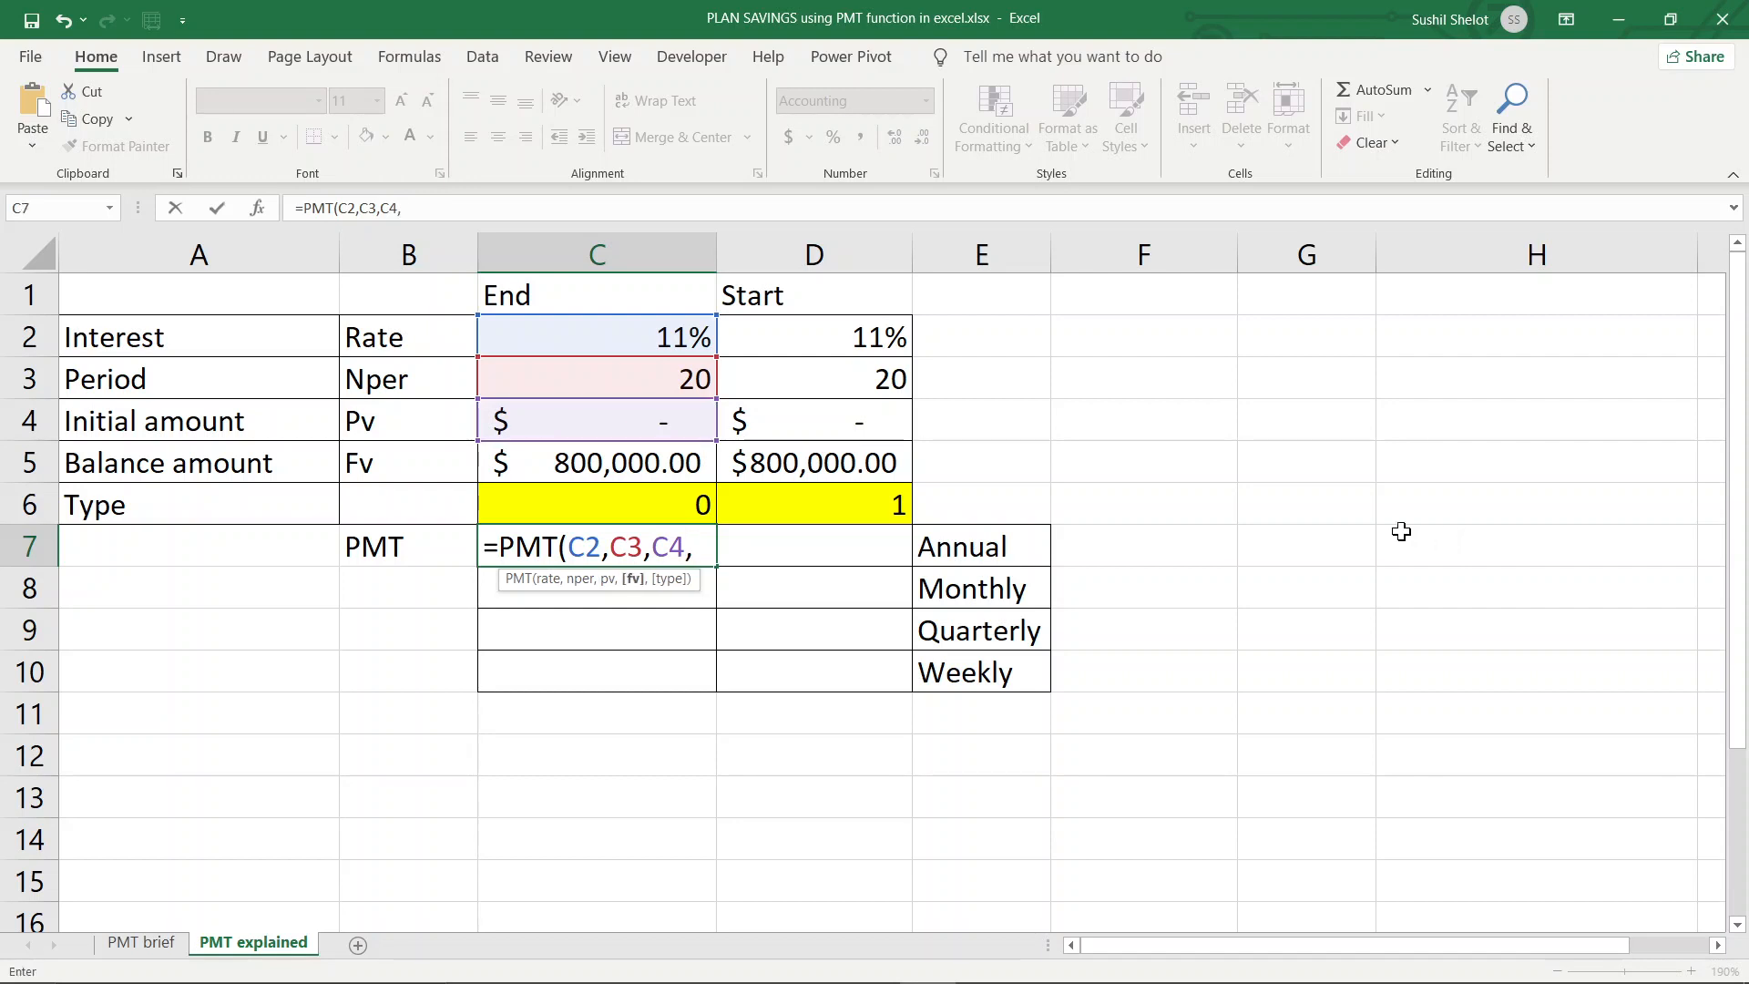
pyautogui.click(664, 460)
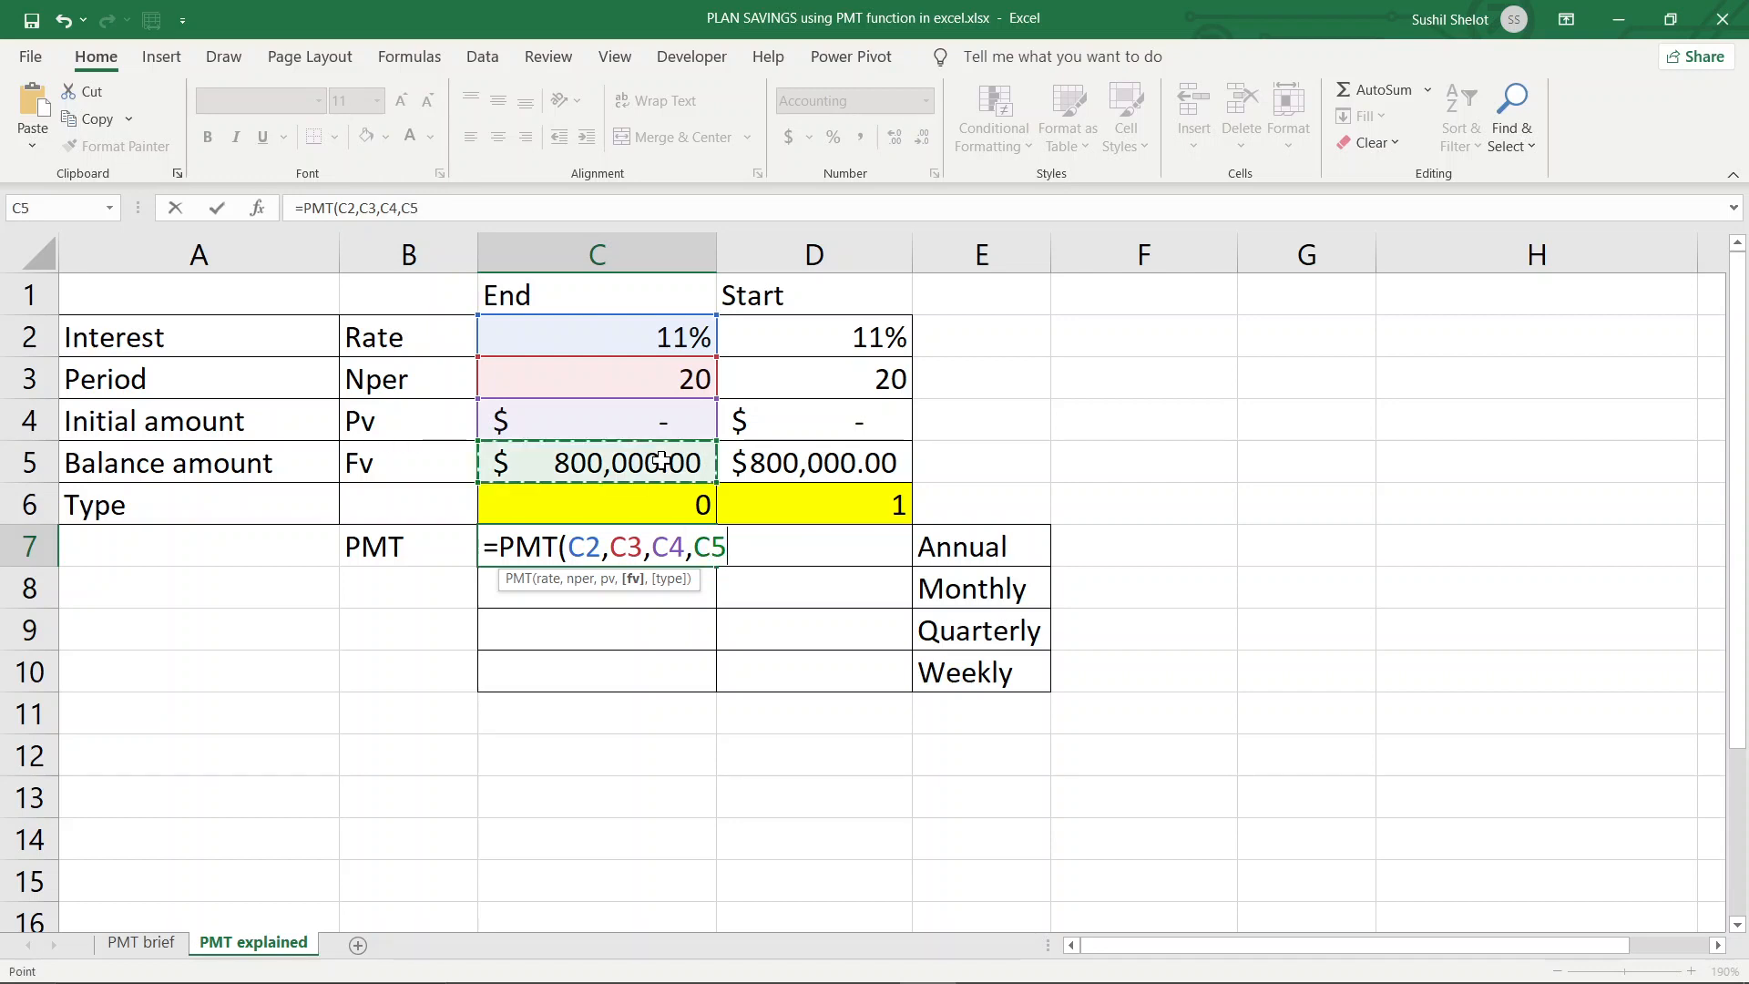
pyautogui.write(',')
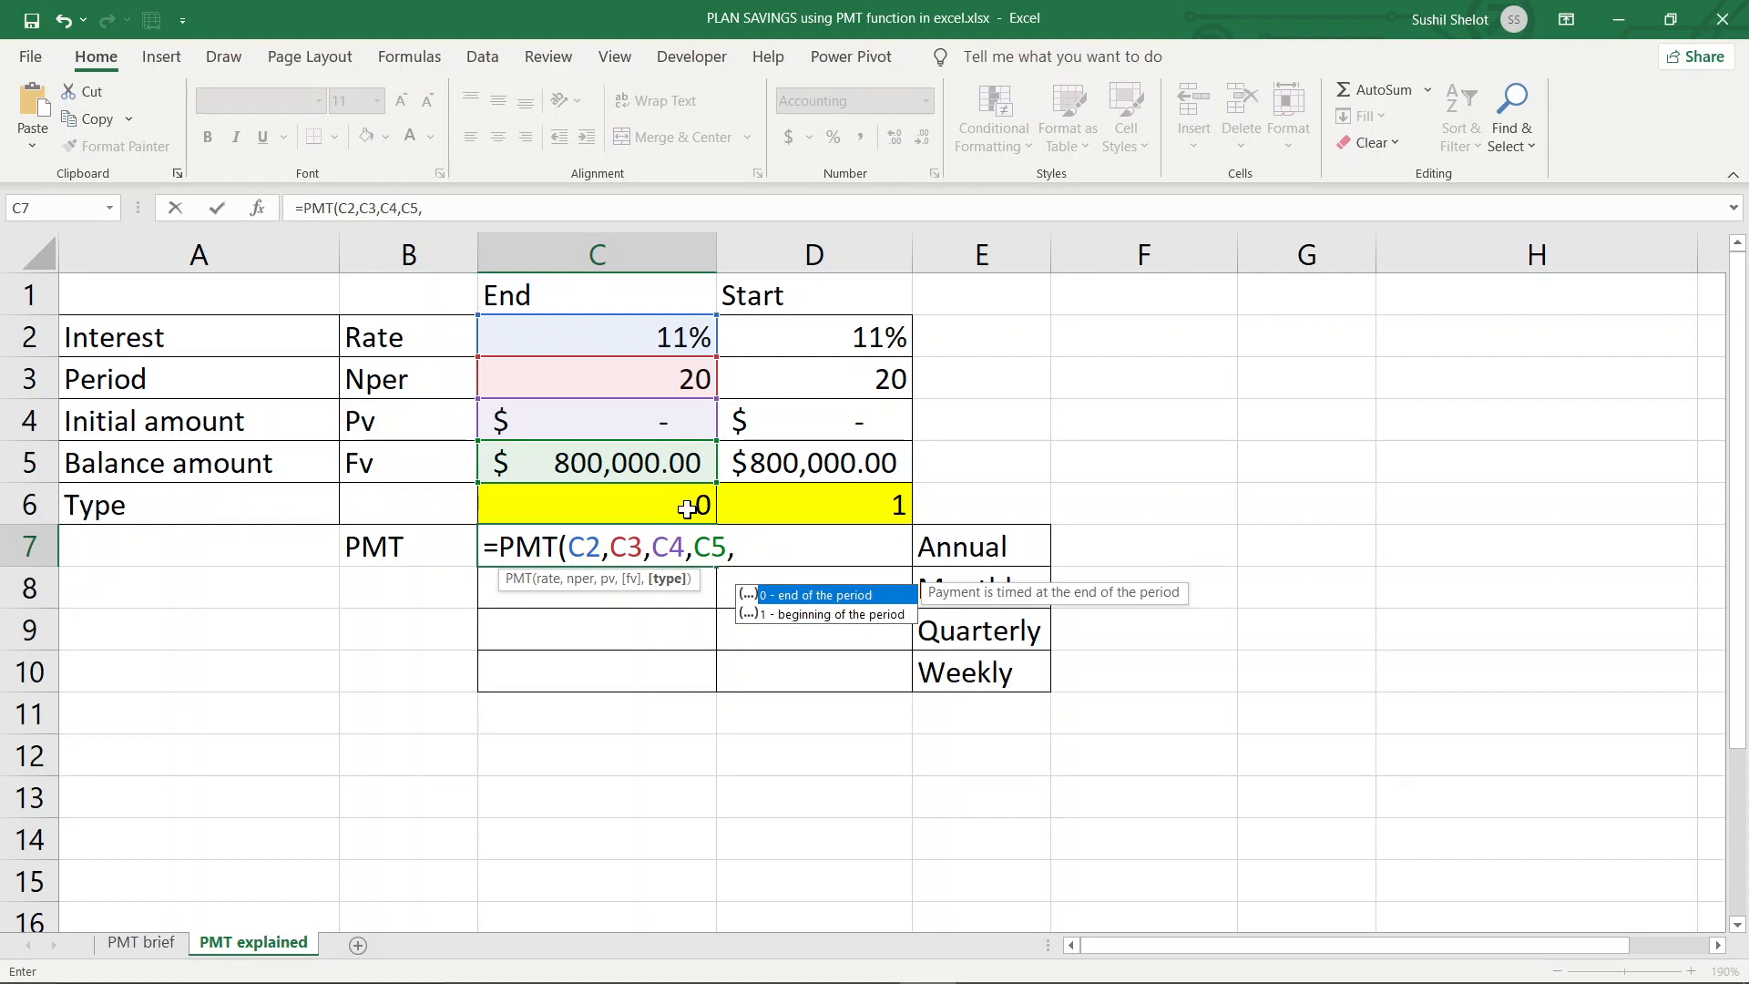
pyautogui.click(686, 509)
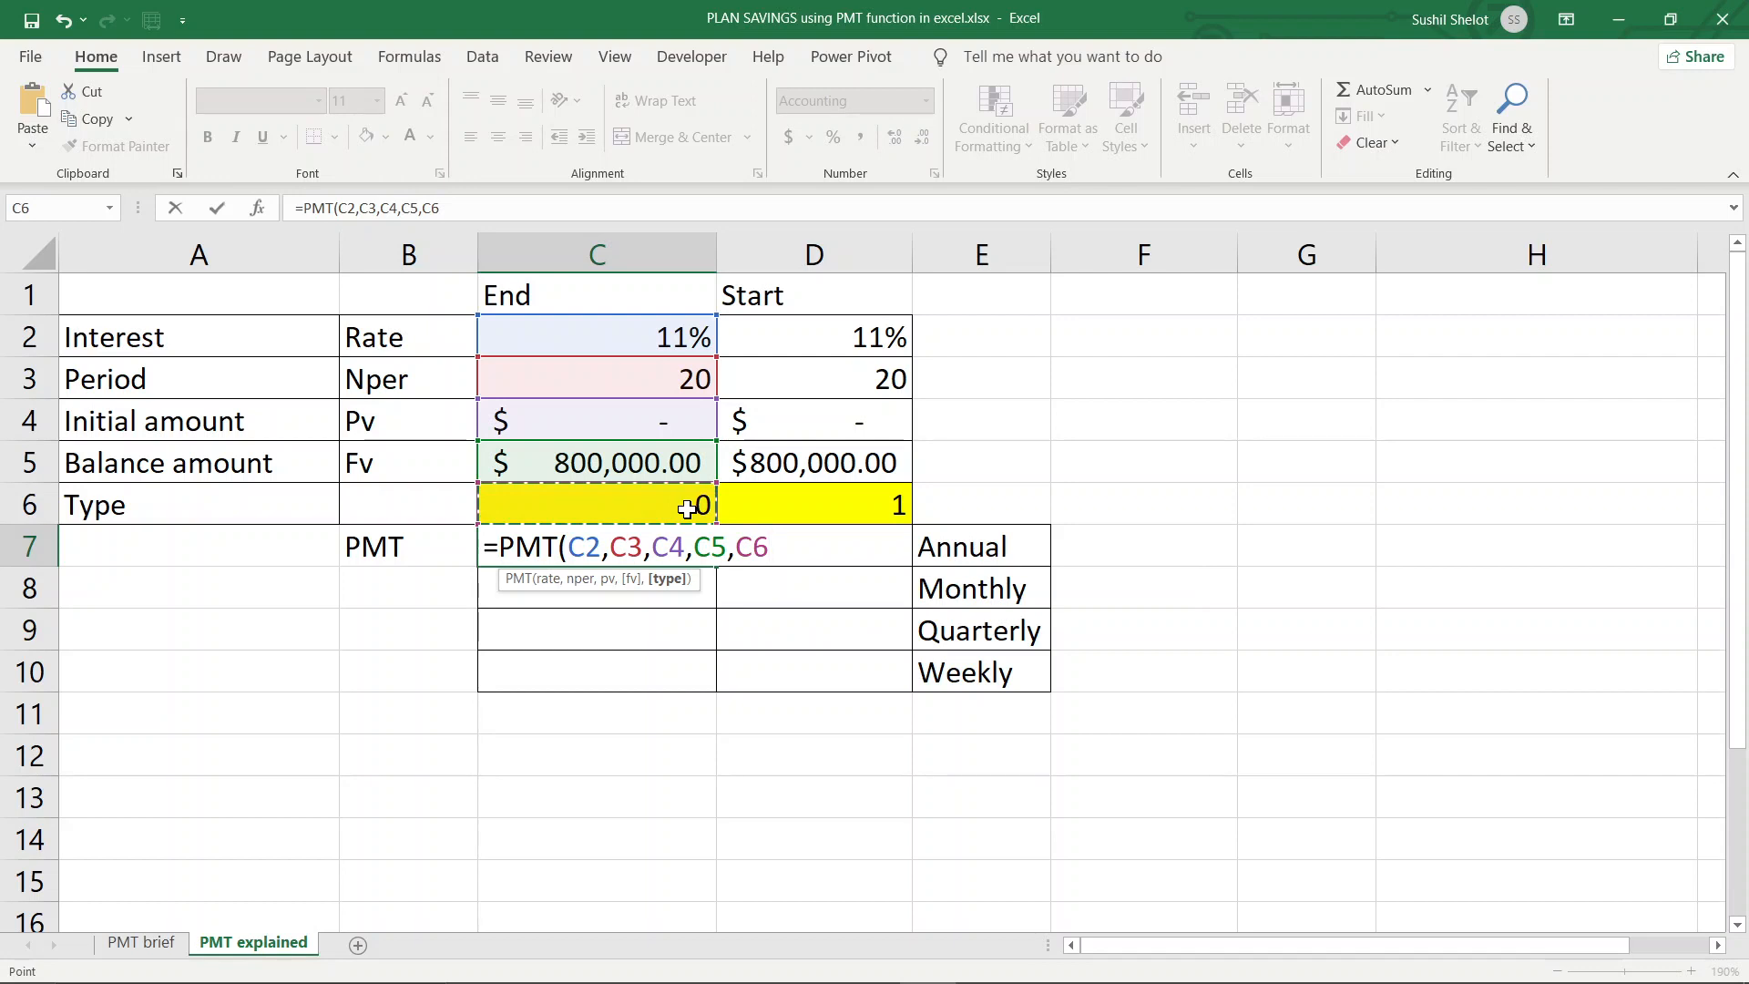
pyautogui.write(')')
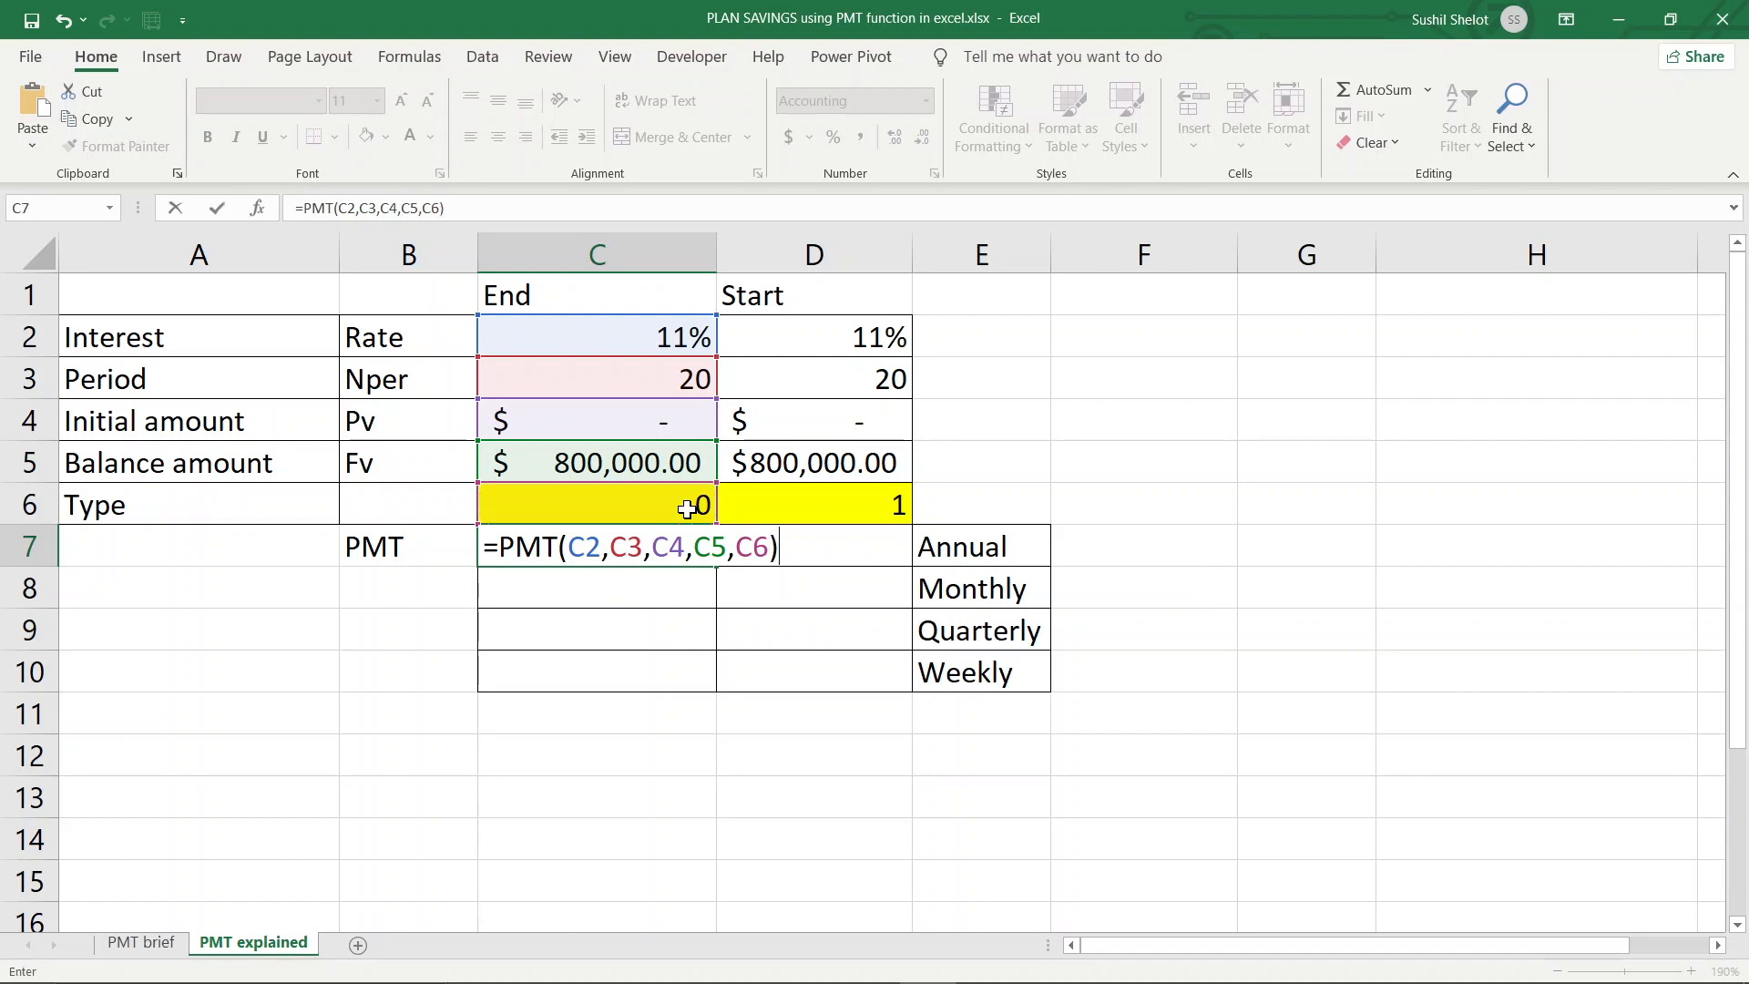
pyautogui.press('Return')
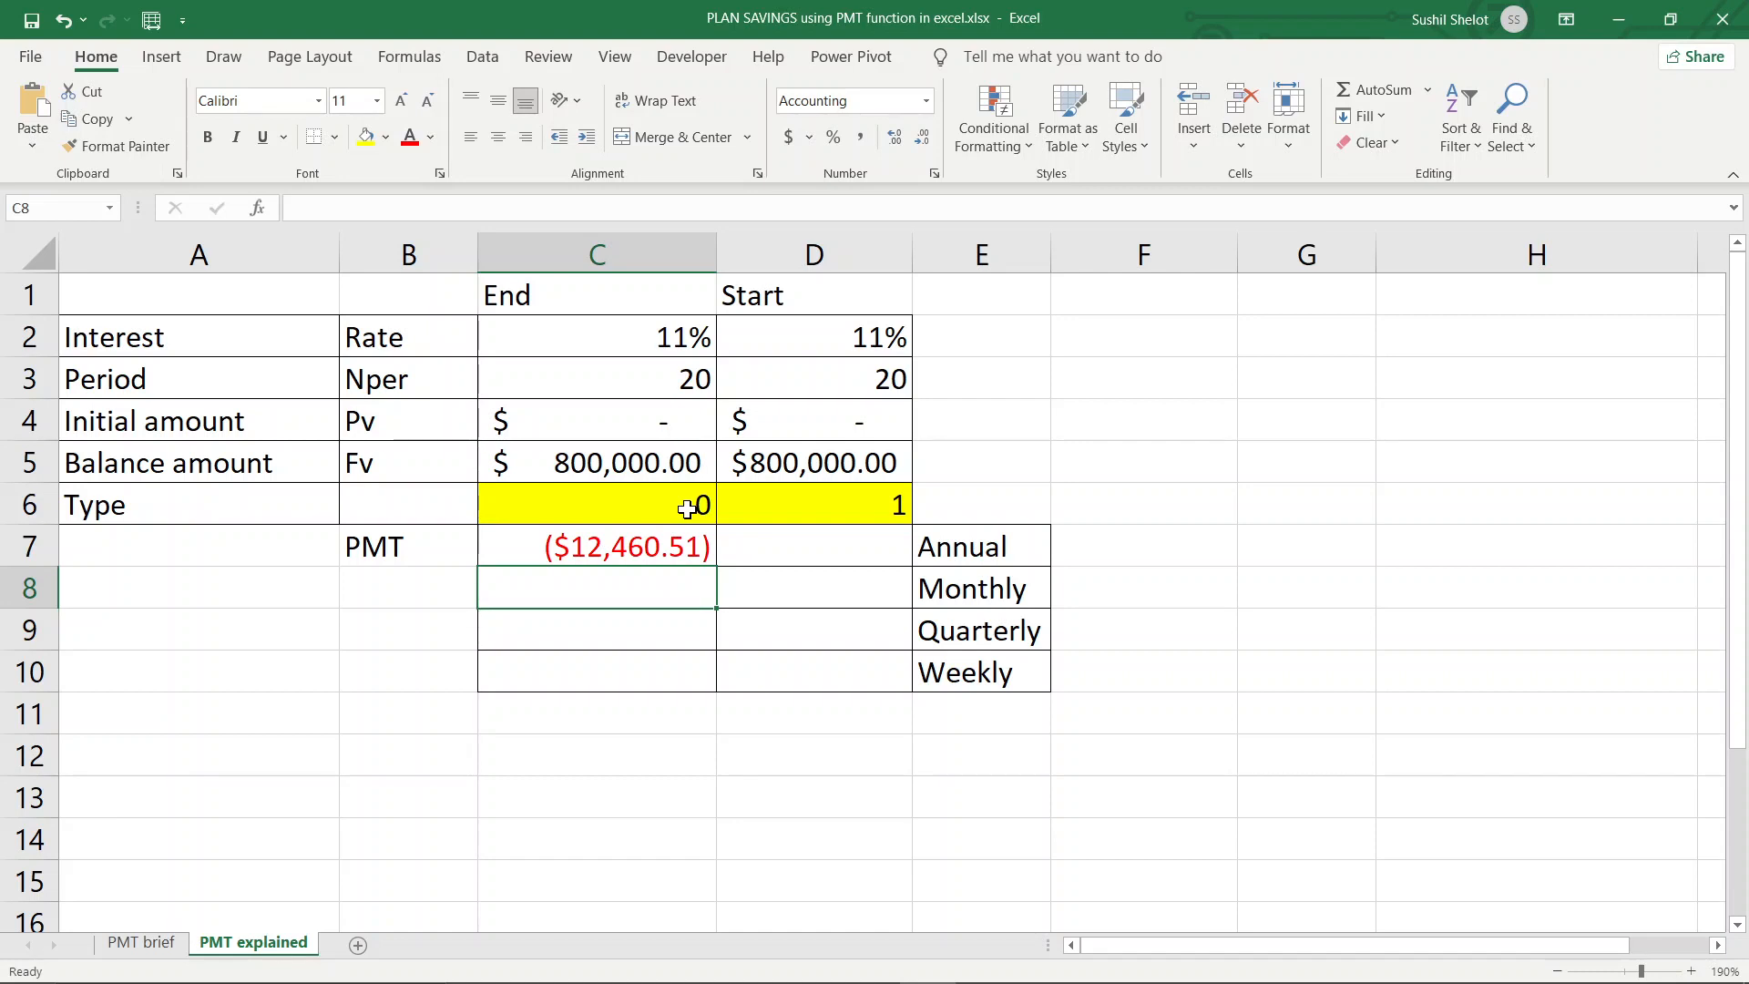
# Fill the annual PMT formula from C7 across to D7 for the Start column.
pyautogui.click(678, 545)
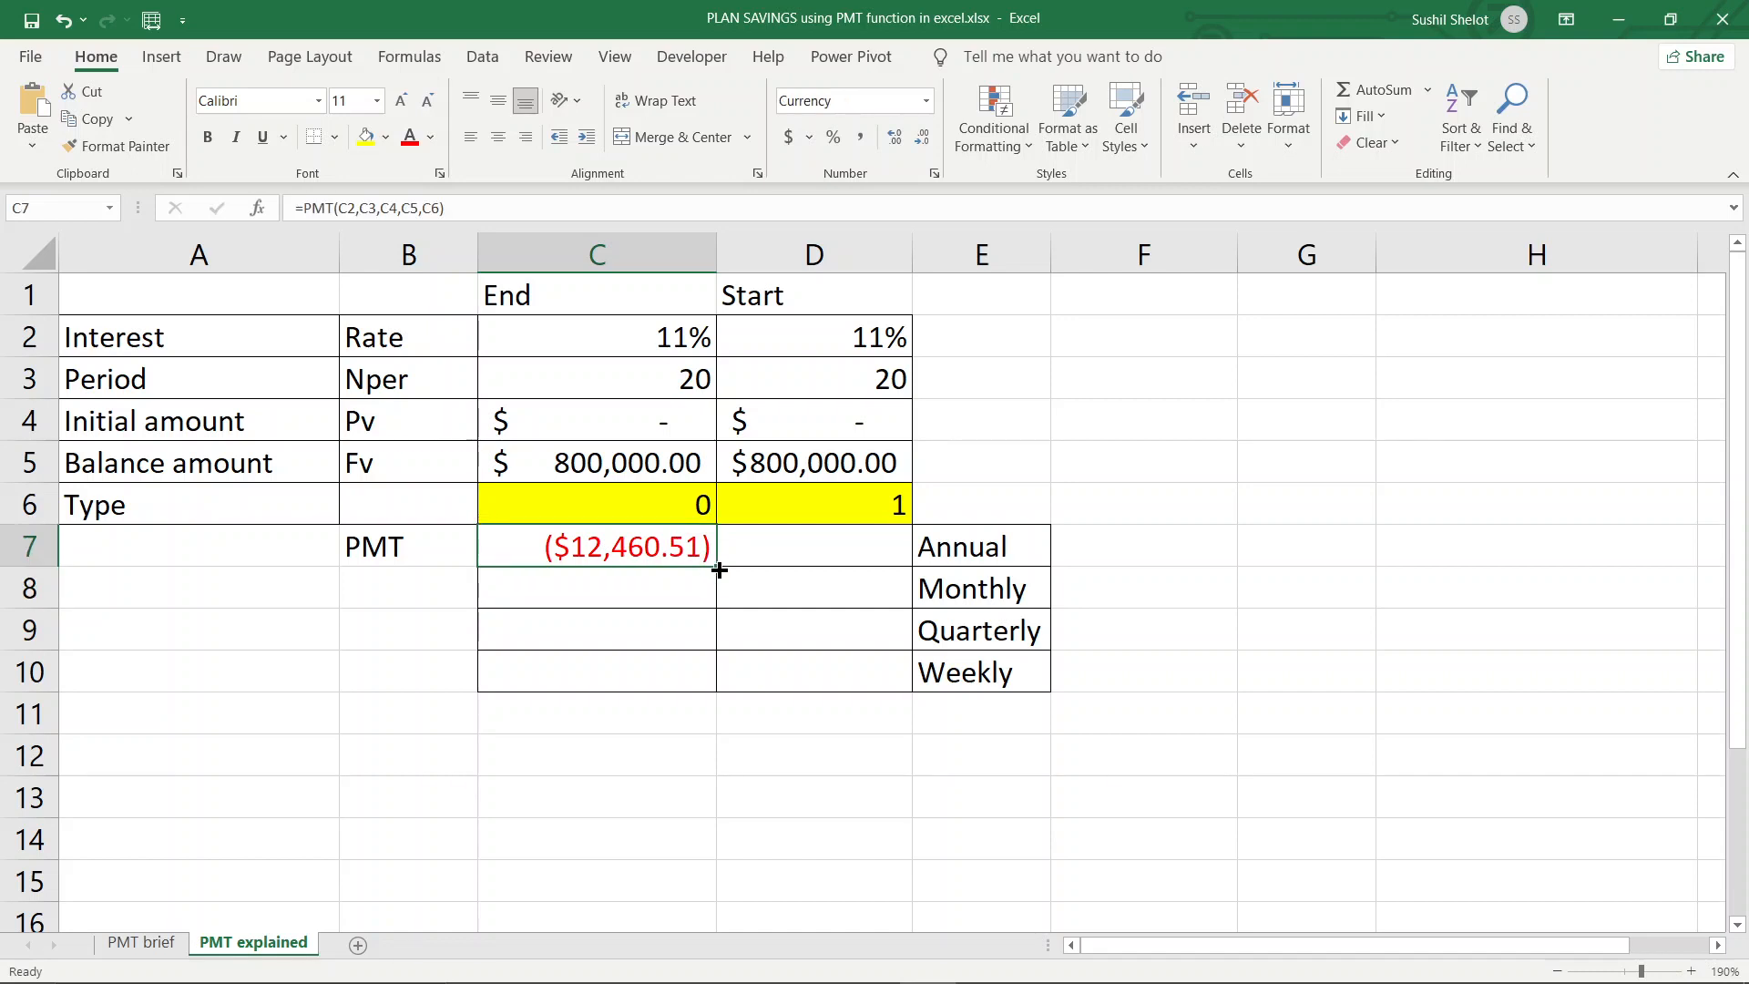
pyautogui.moveTo(719, 568); pyautogui.dragTo(893, 572)
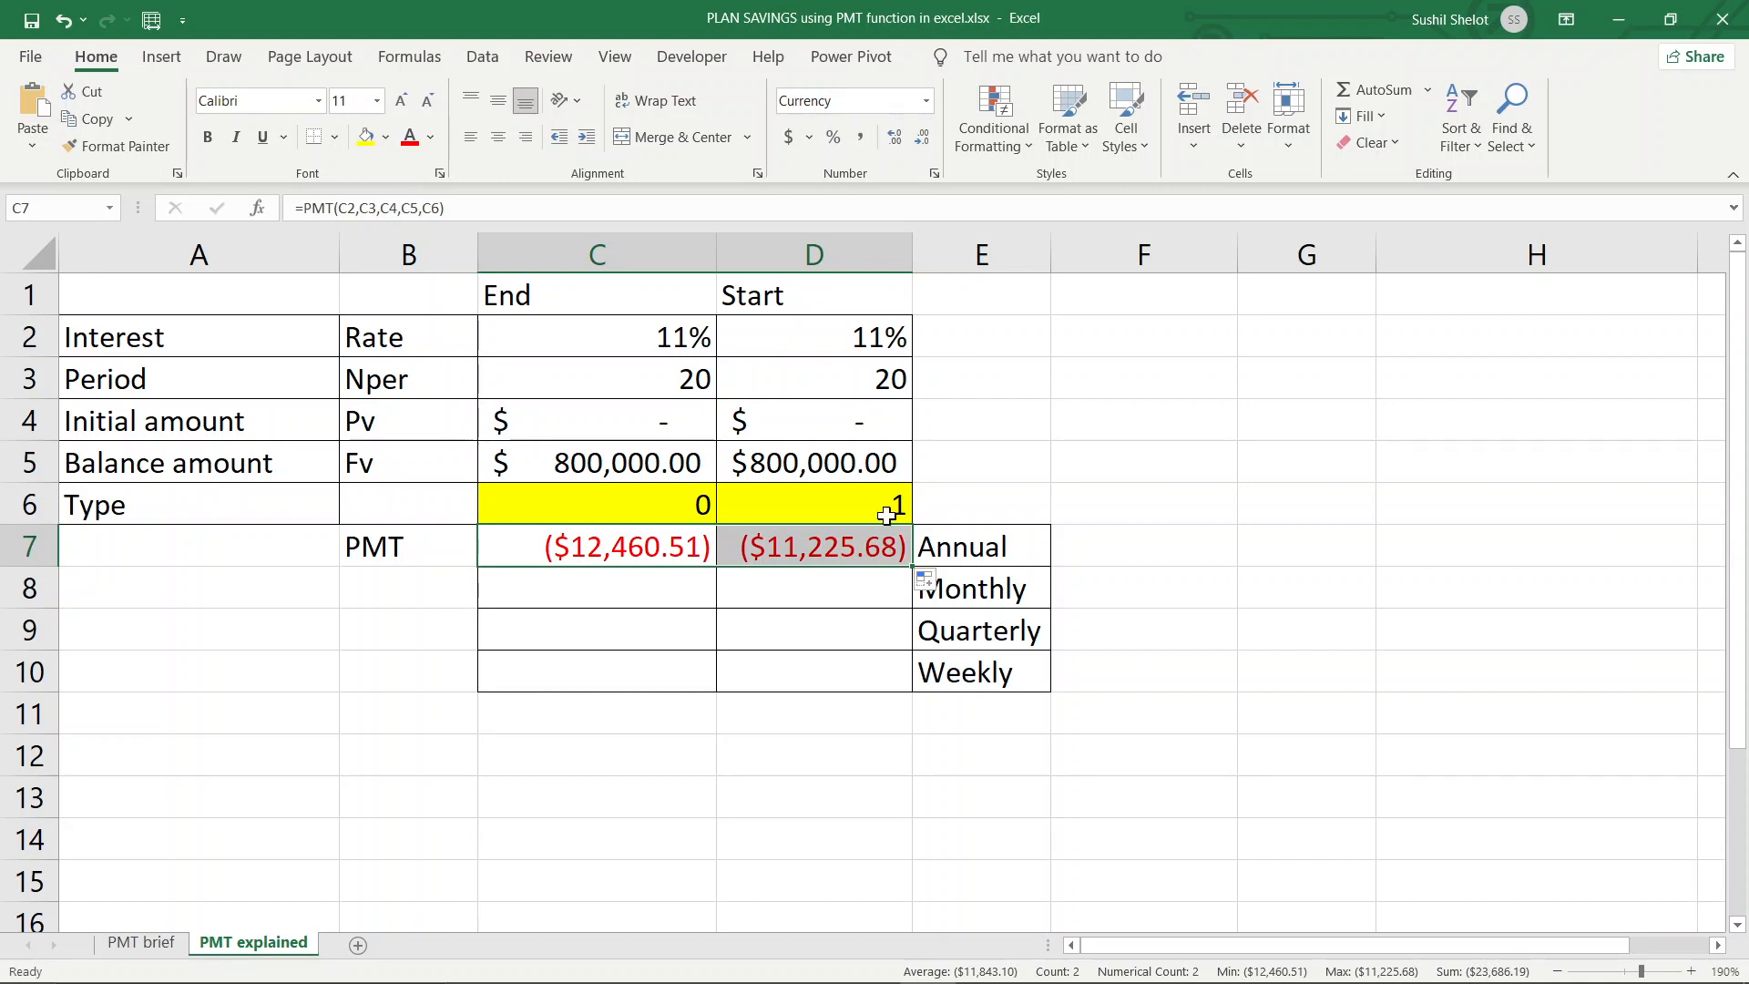
# Reset the number format of the Start column's annual payment in D7 to General and reformat it as Currency.
pyautogui.click(881, 551)
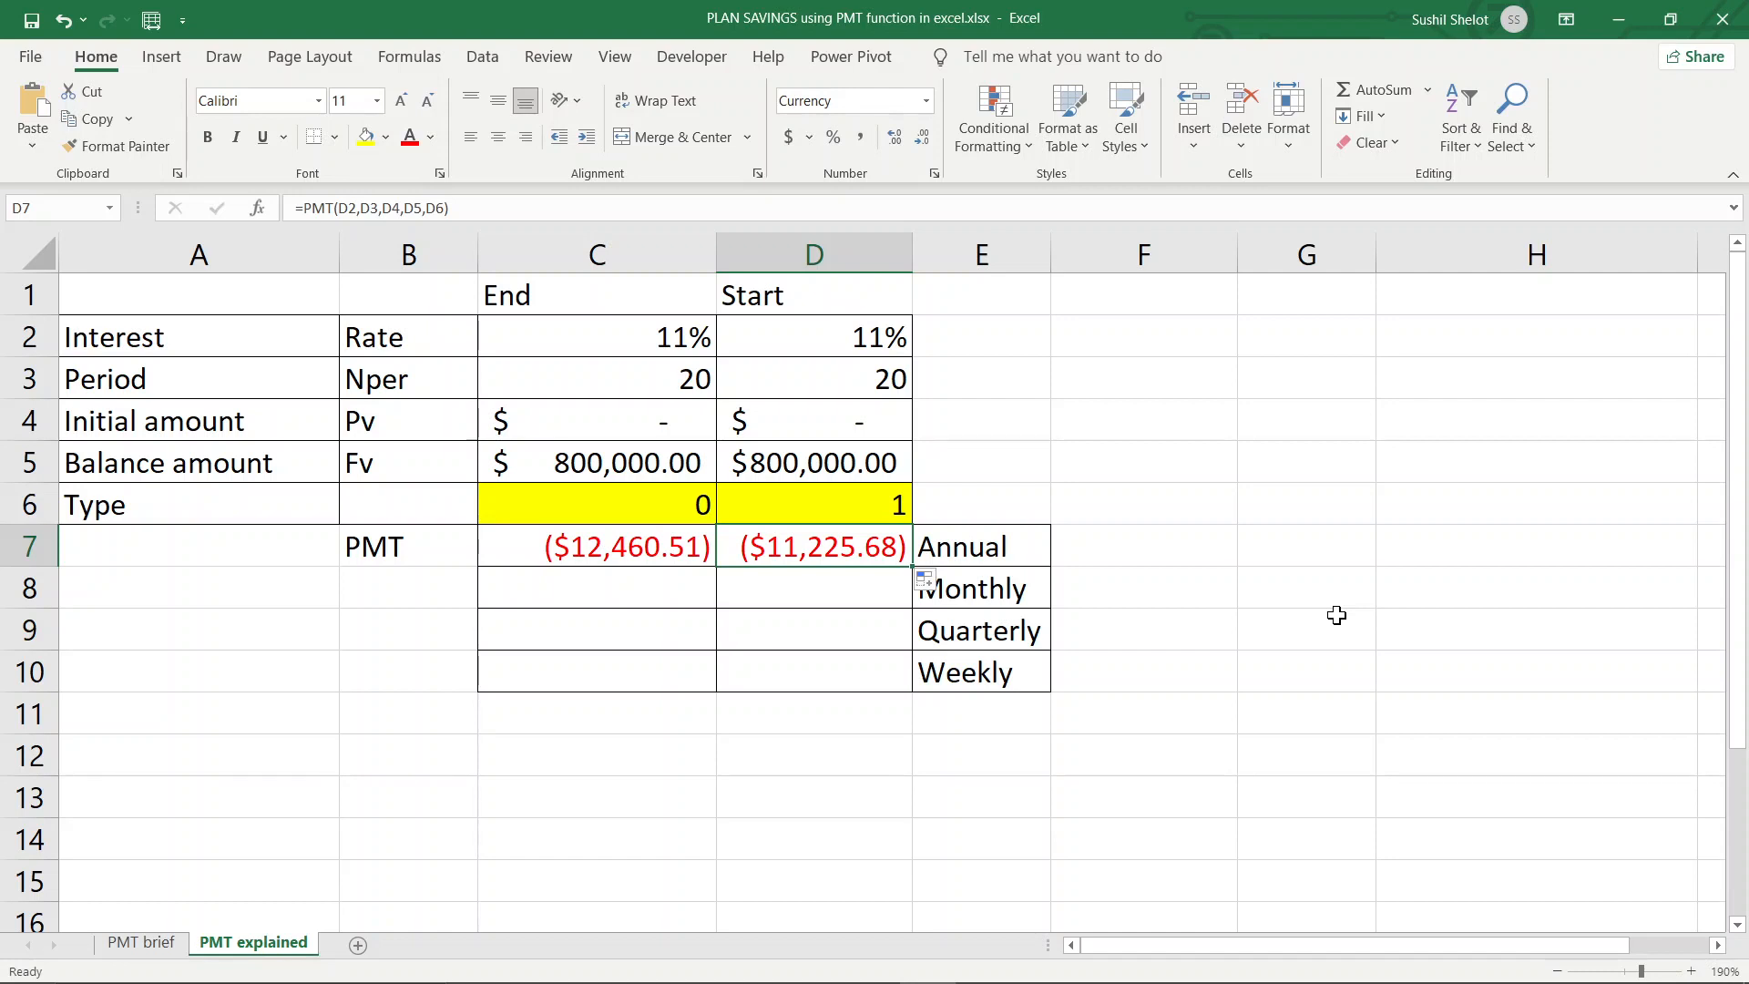
pyautogui.click(926, 102)
pyautogui.click(891, 133)
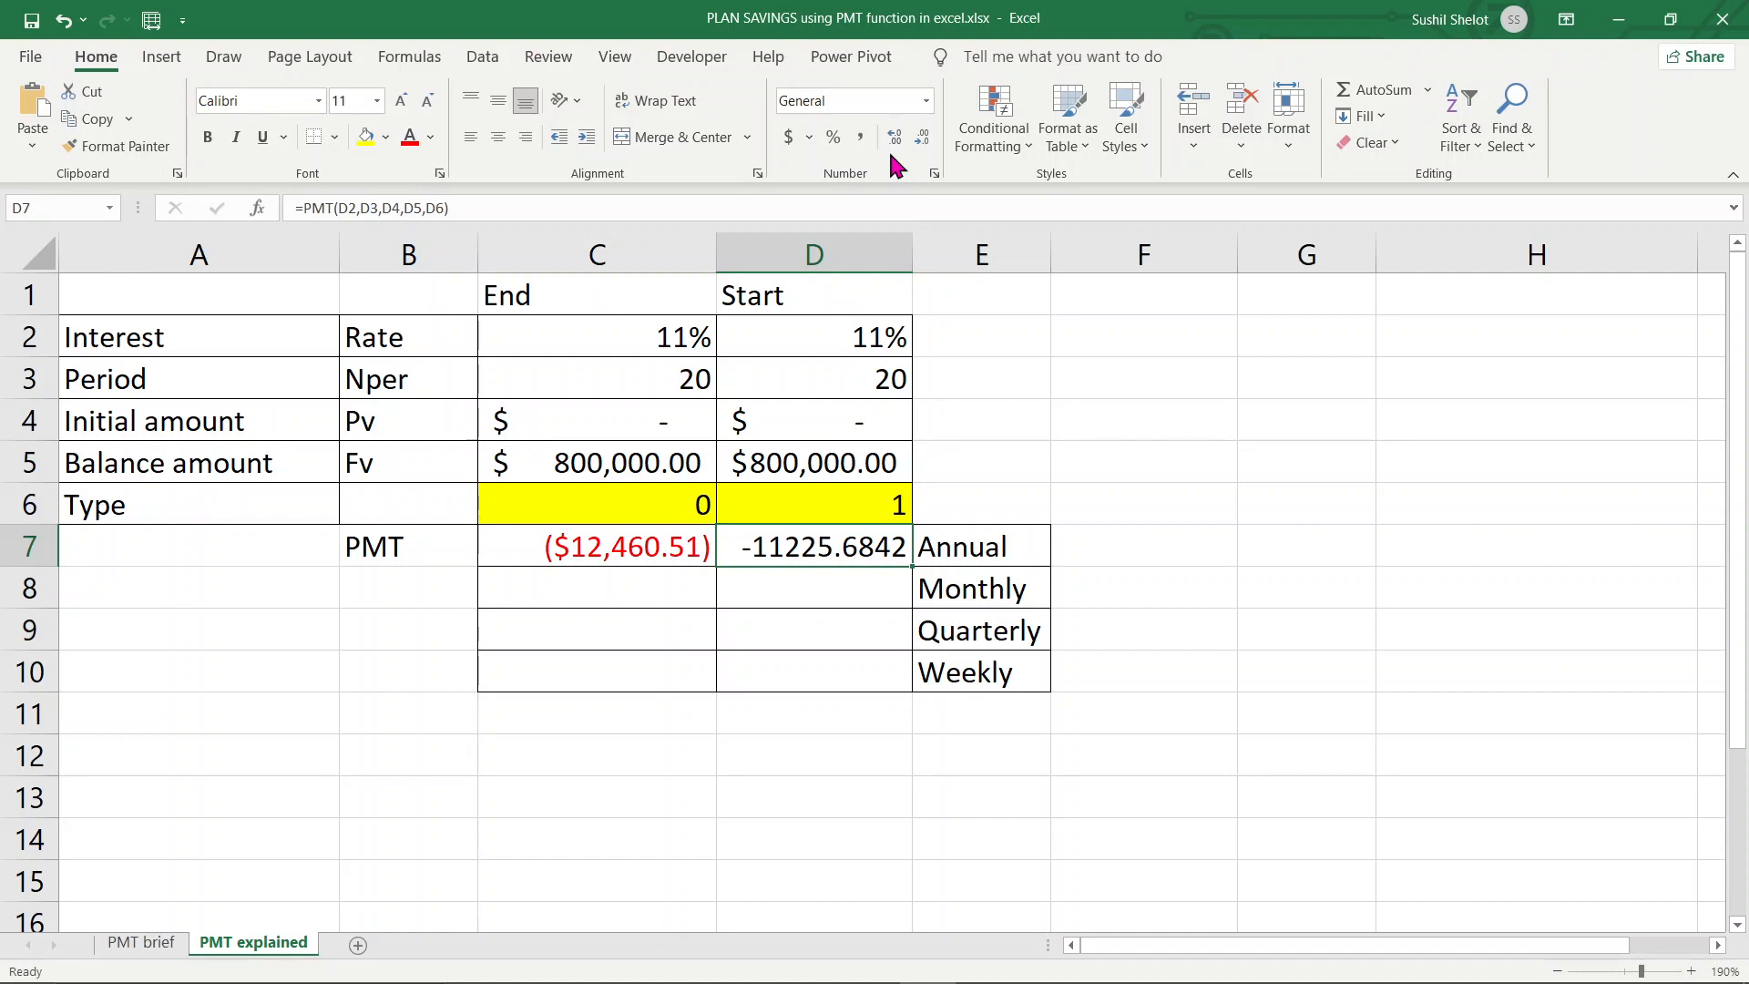
pyautogui.click(924, 99)
pyautogui.click(888, 246)
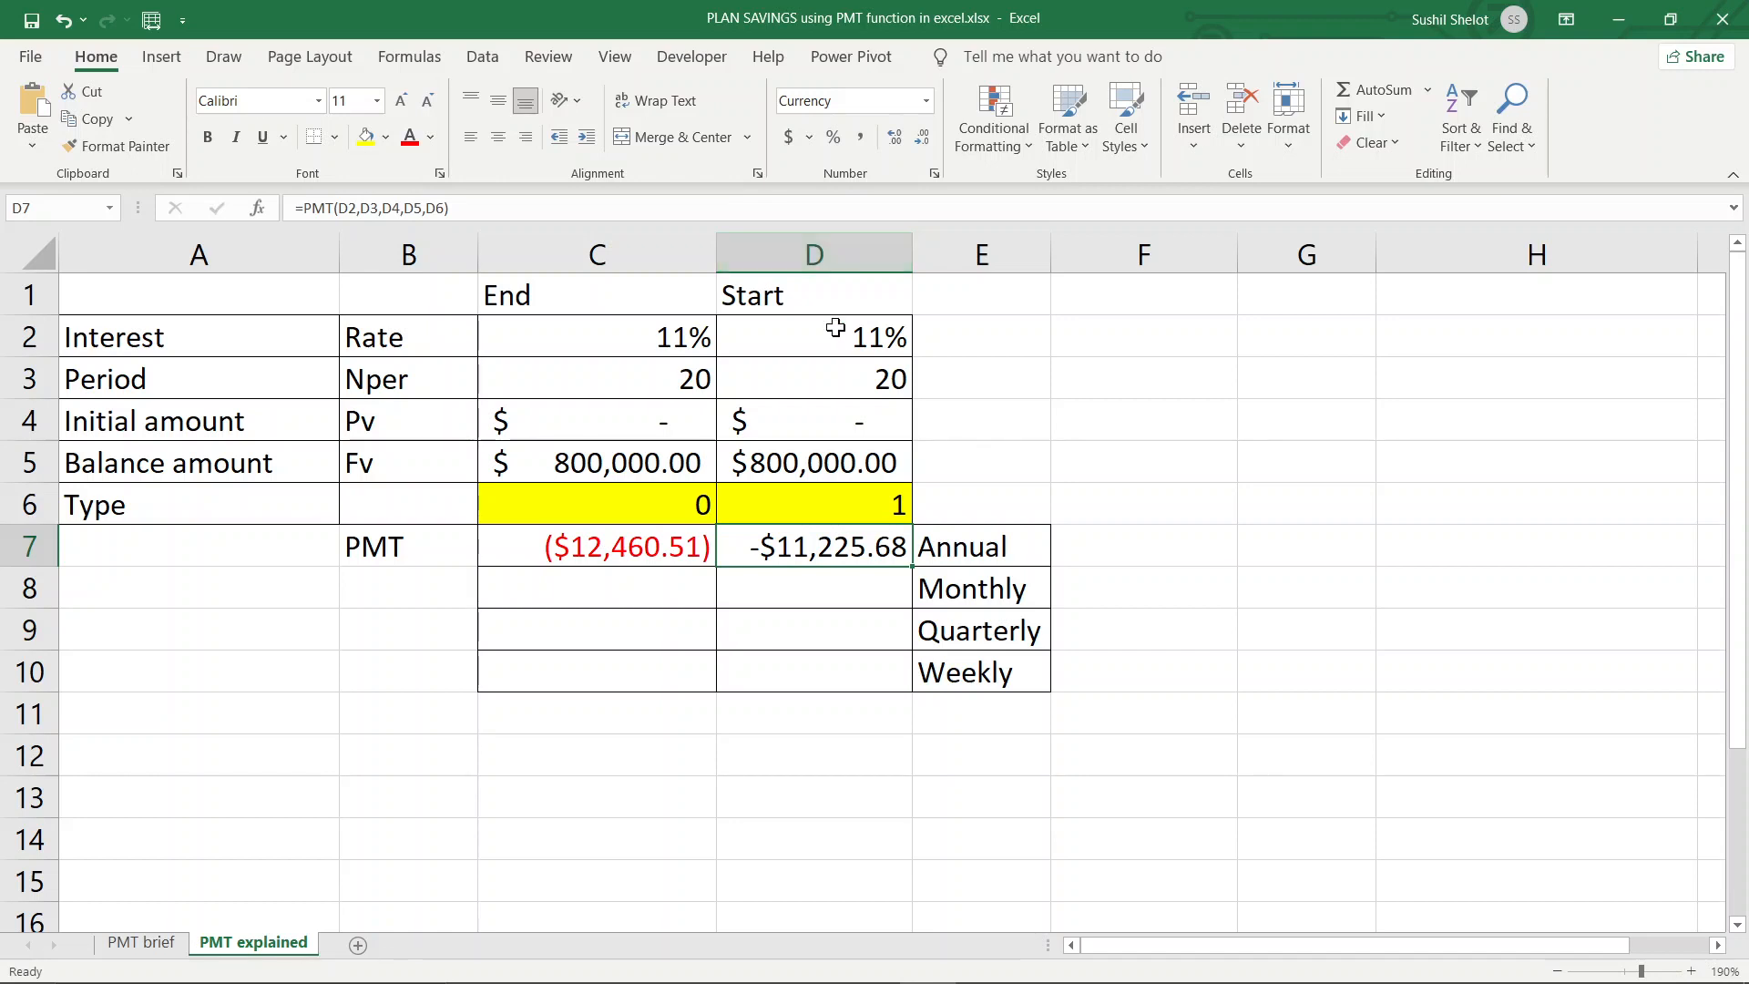
# Set the interest rate to 12% for both the End and Start columns, in C2 and D2.
pyautogui.click(658, 339)
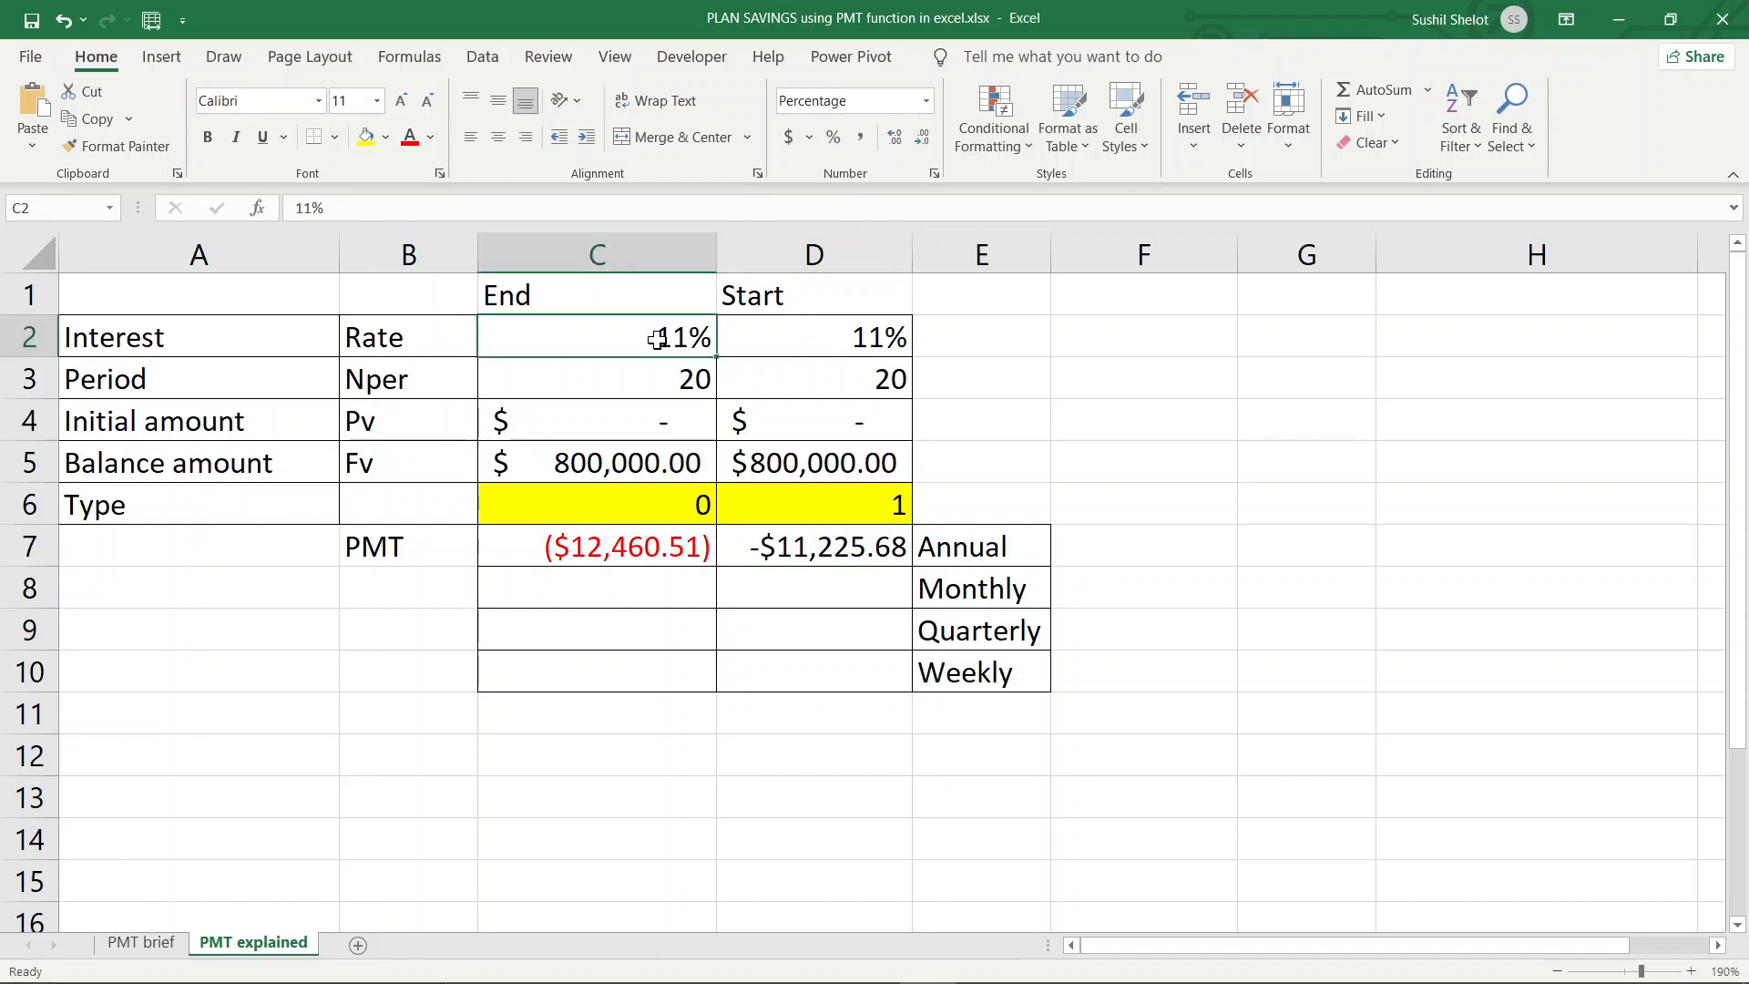
pyautogui.write('12')
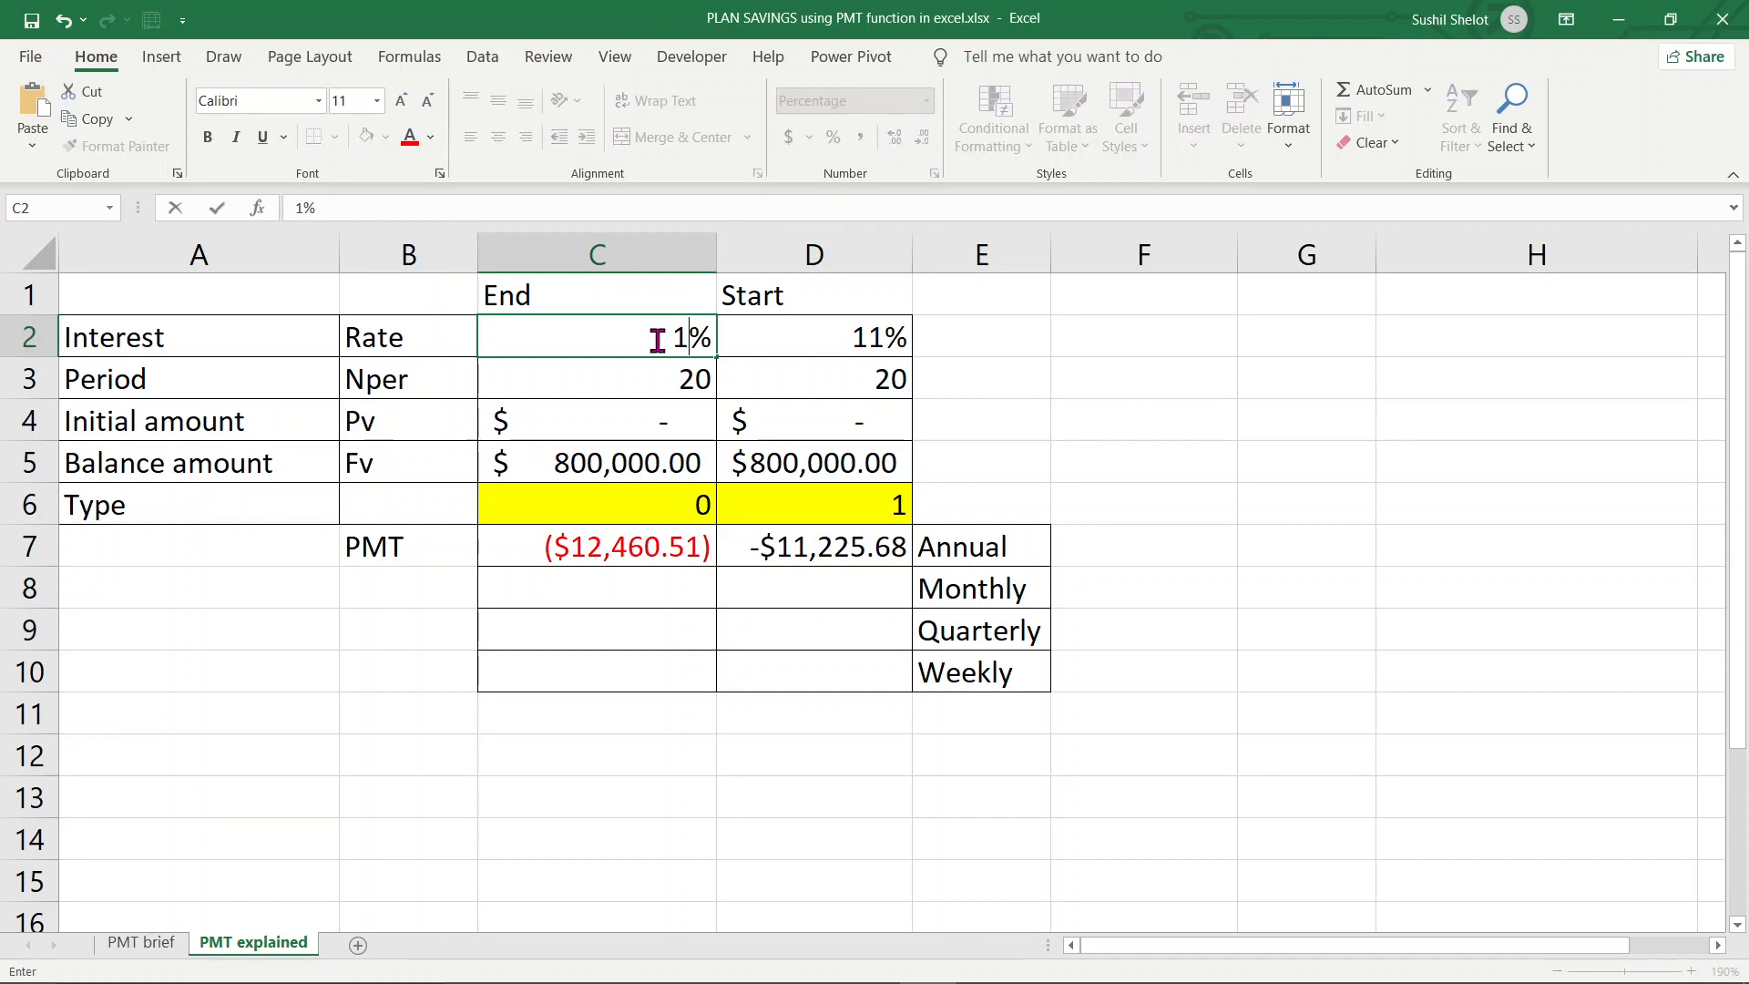
pyautogui.press('Return')
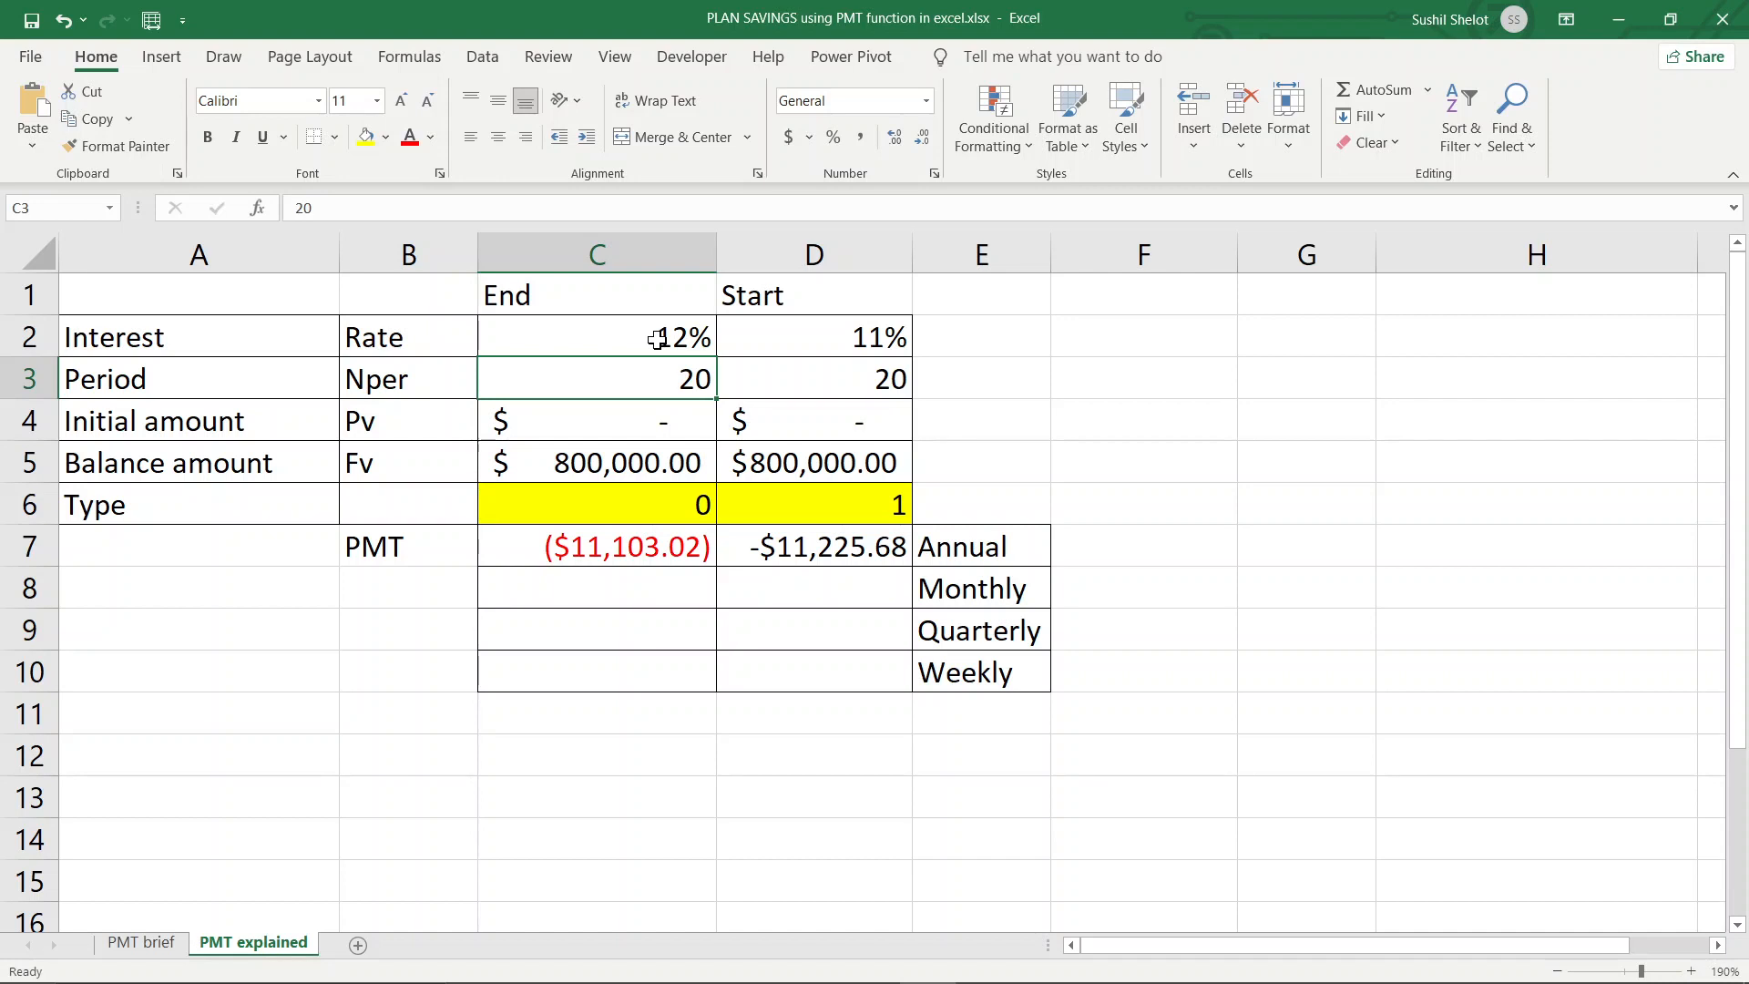
pyautogui.click(785, 336)
pyautogui.write('12')
pyautogui.press('Return')
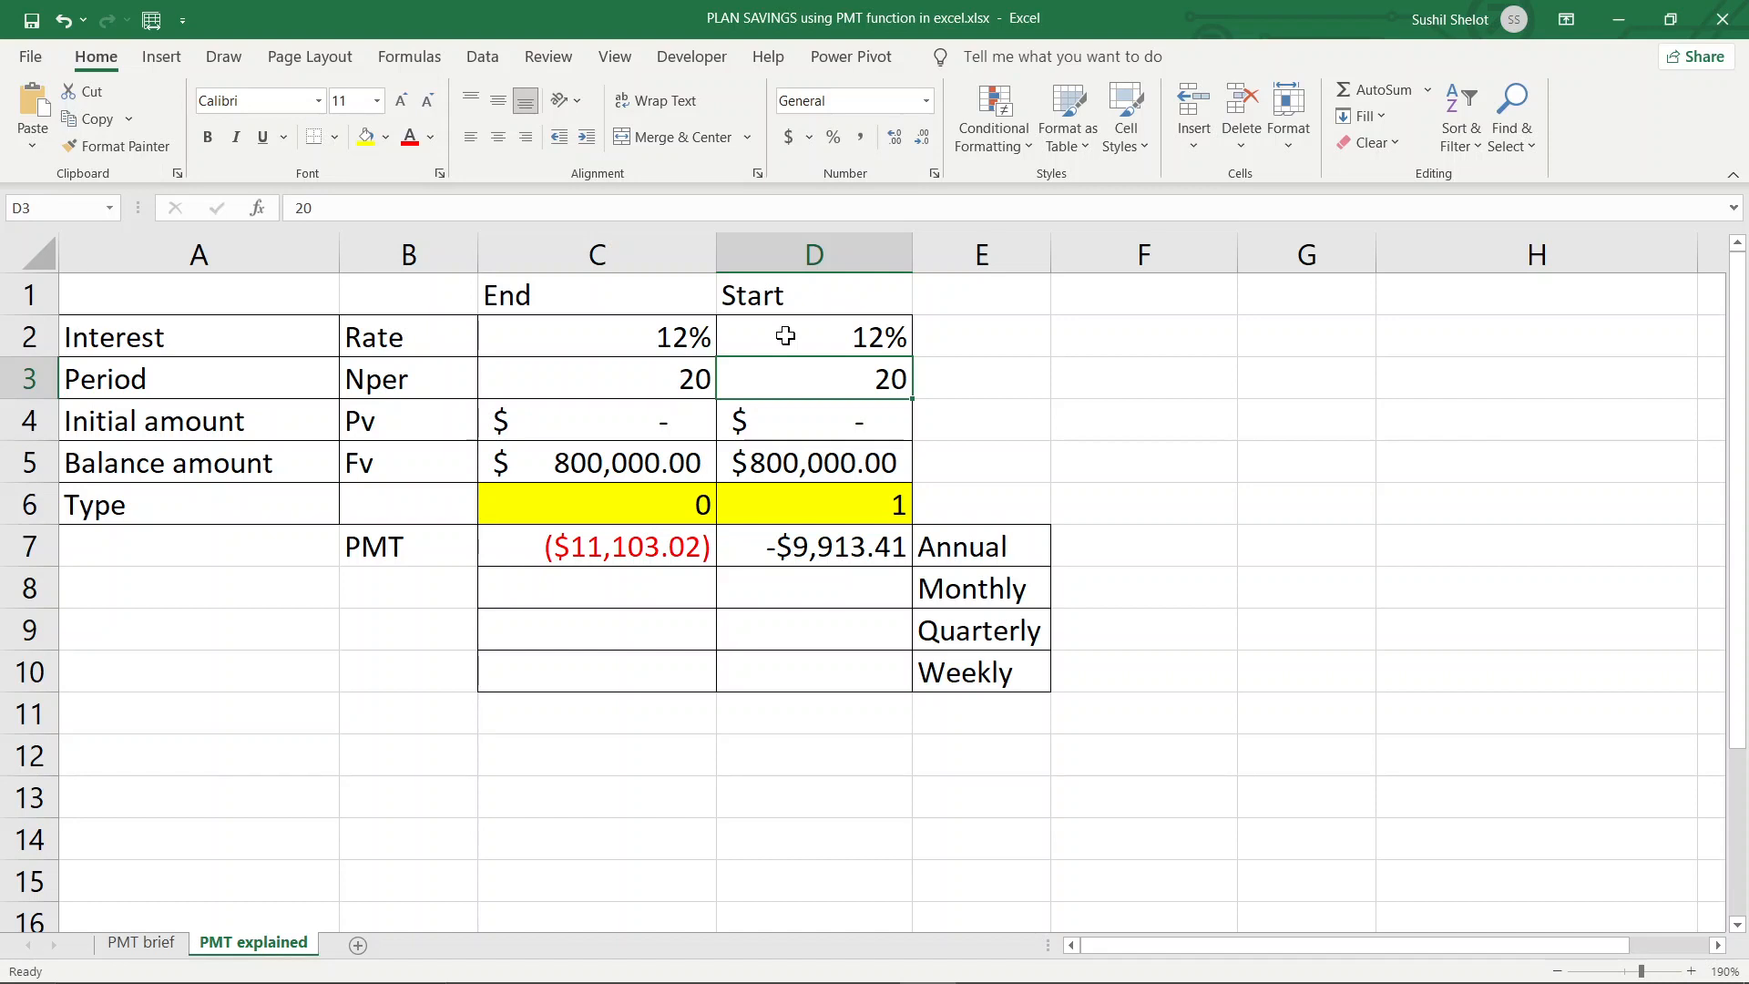
# Set the End column's balance amount in C5 to 500,000.
pyautogui.click(672, 470)
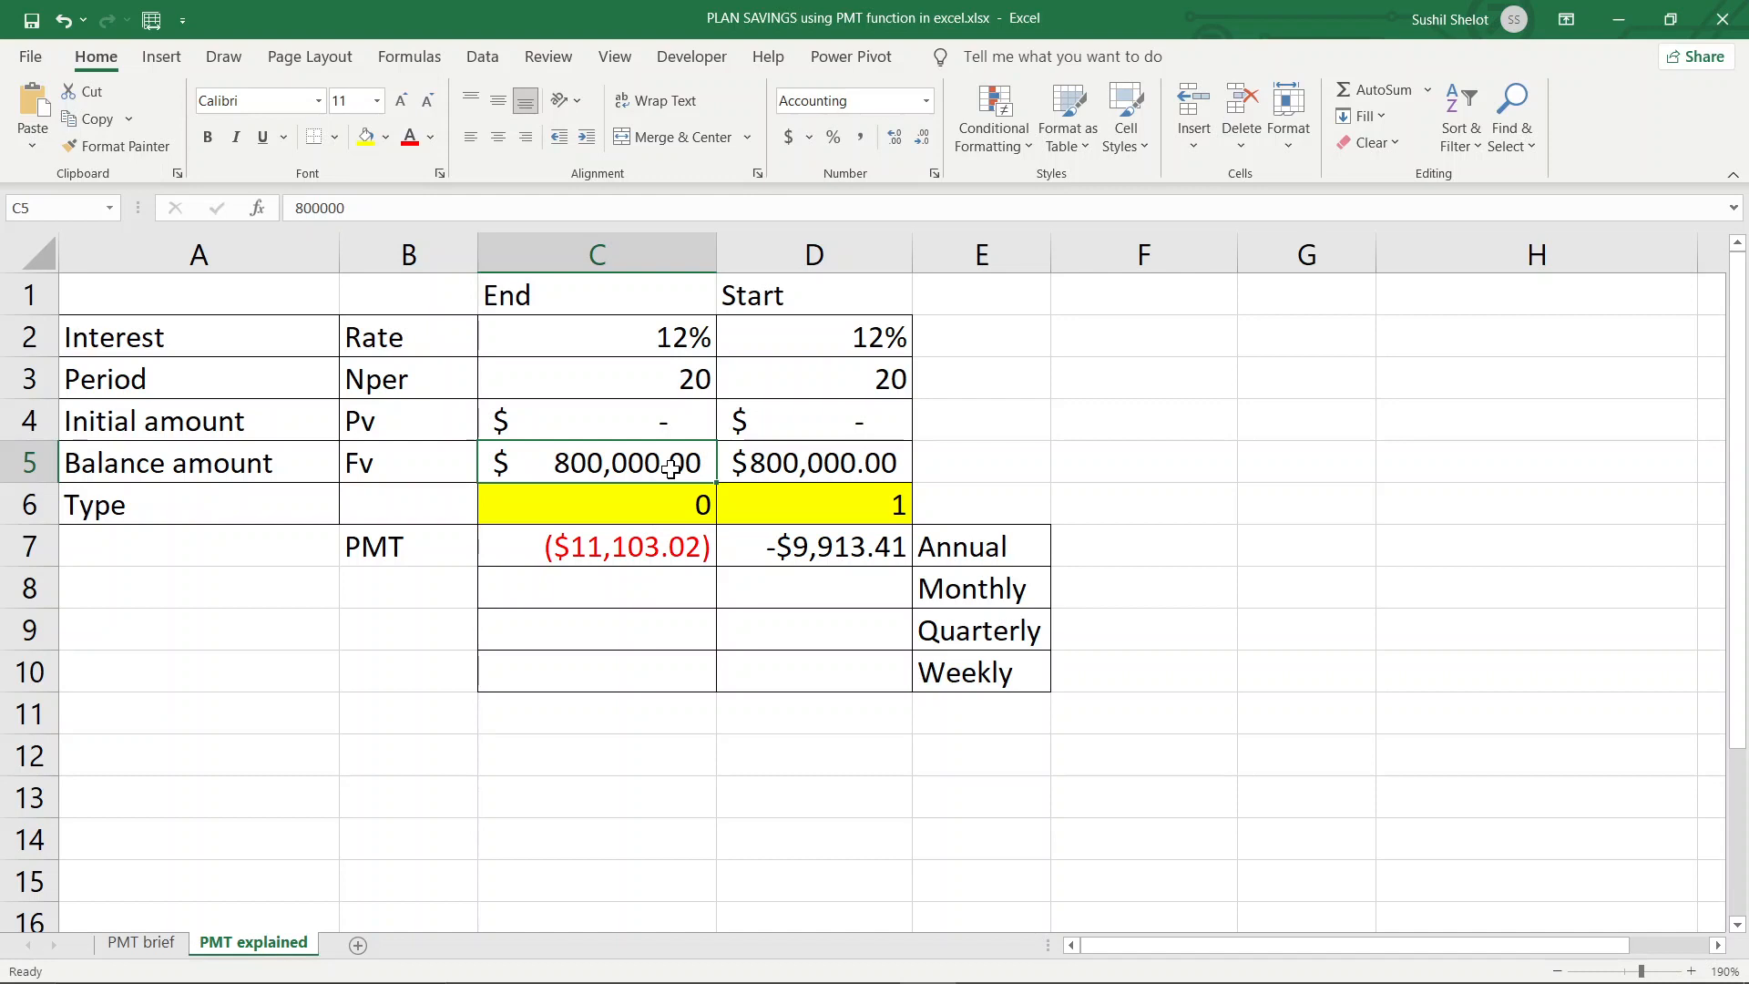
pyautogui.write('50')
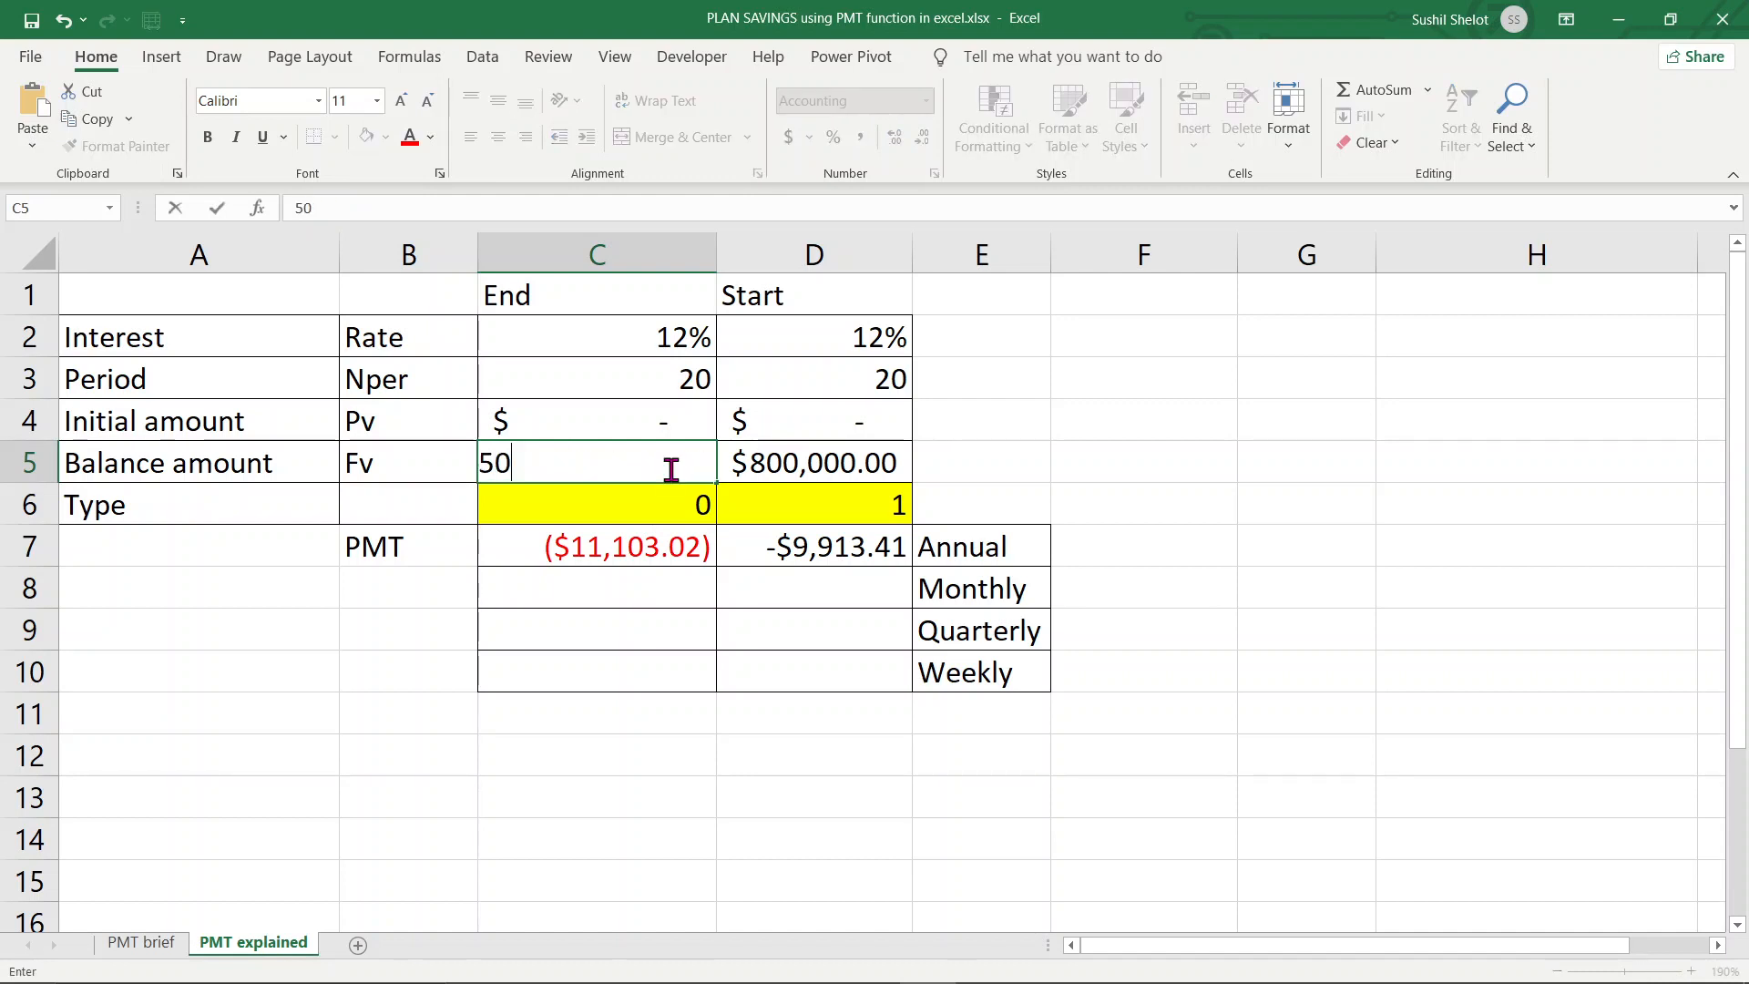
pyautogui.write('0,00000')
pyautogui.press('Return')
# Set the Start column's balance amount in D5 to 500,000 and fit column D's width to its contents.
pyautogui.click(829, 458)
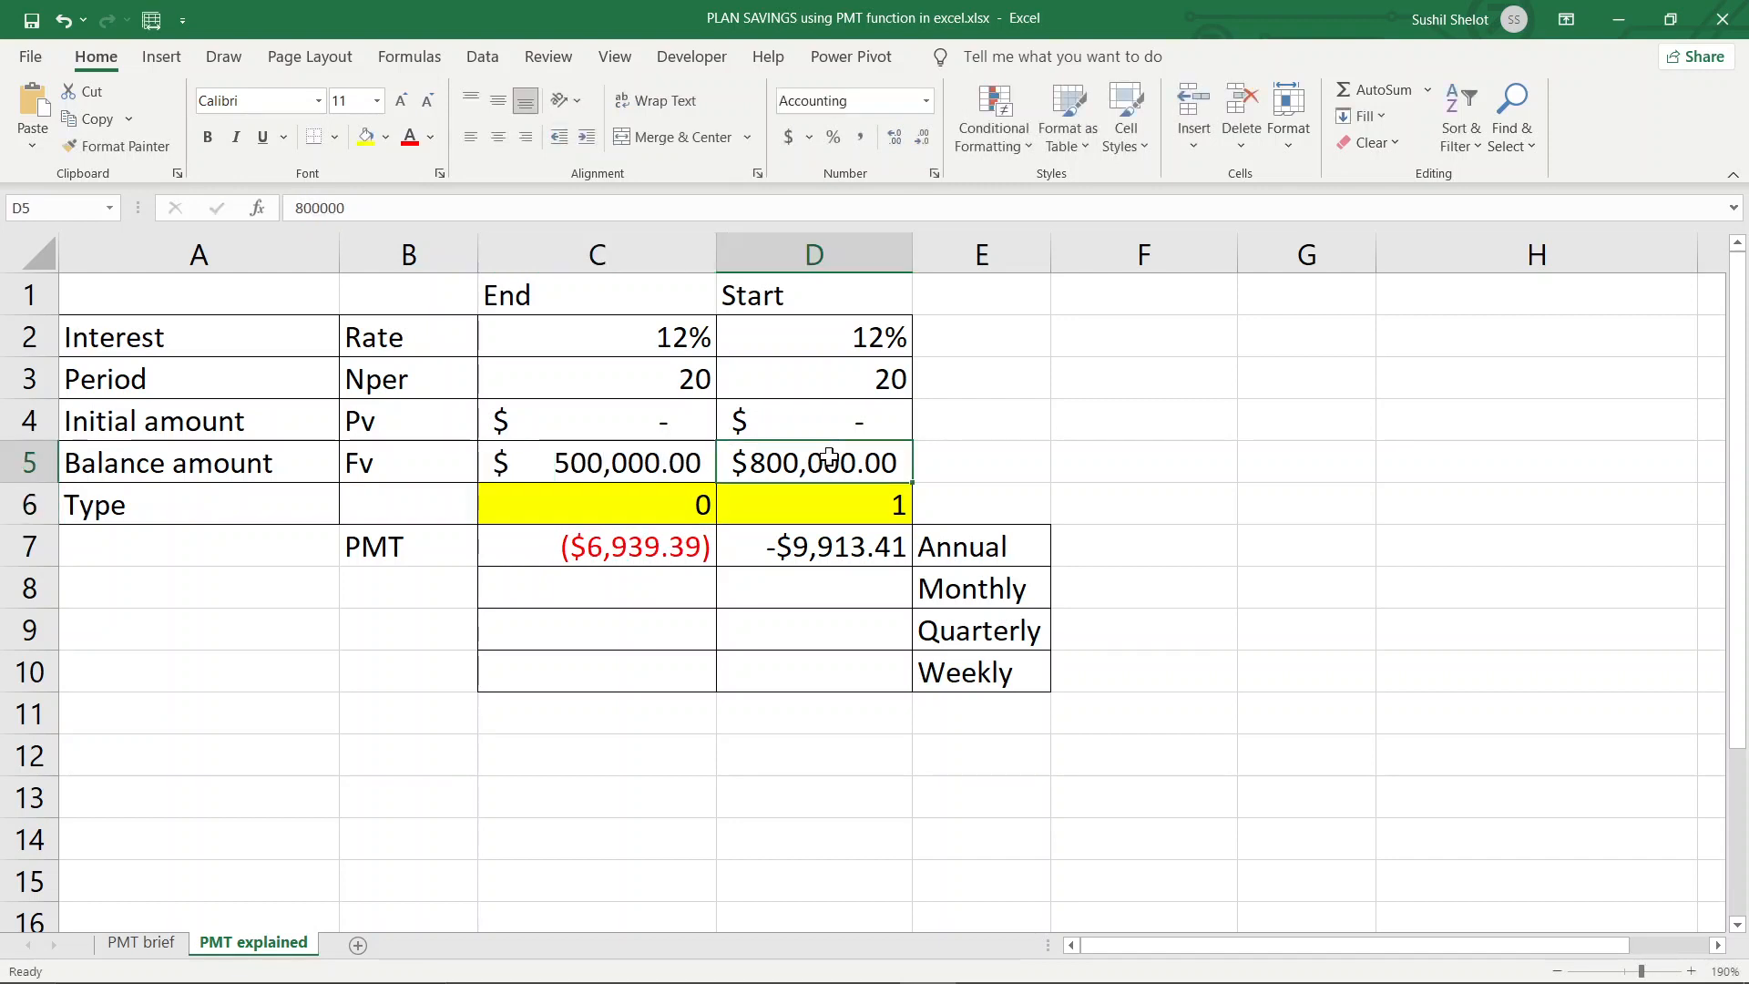
pyautogui.write('50000')
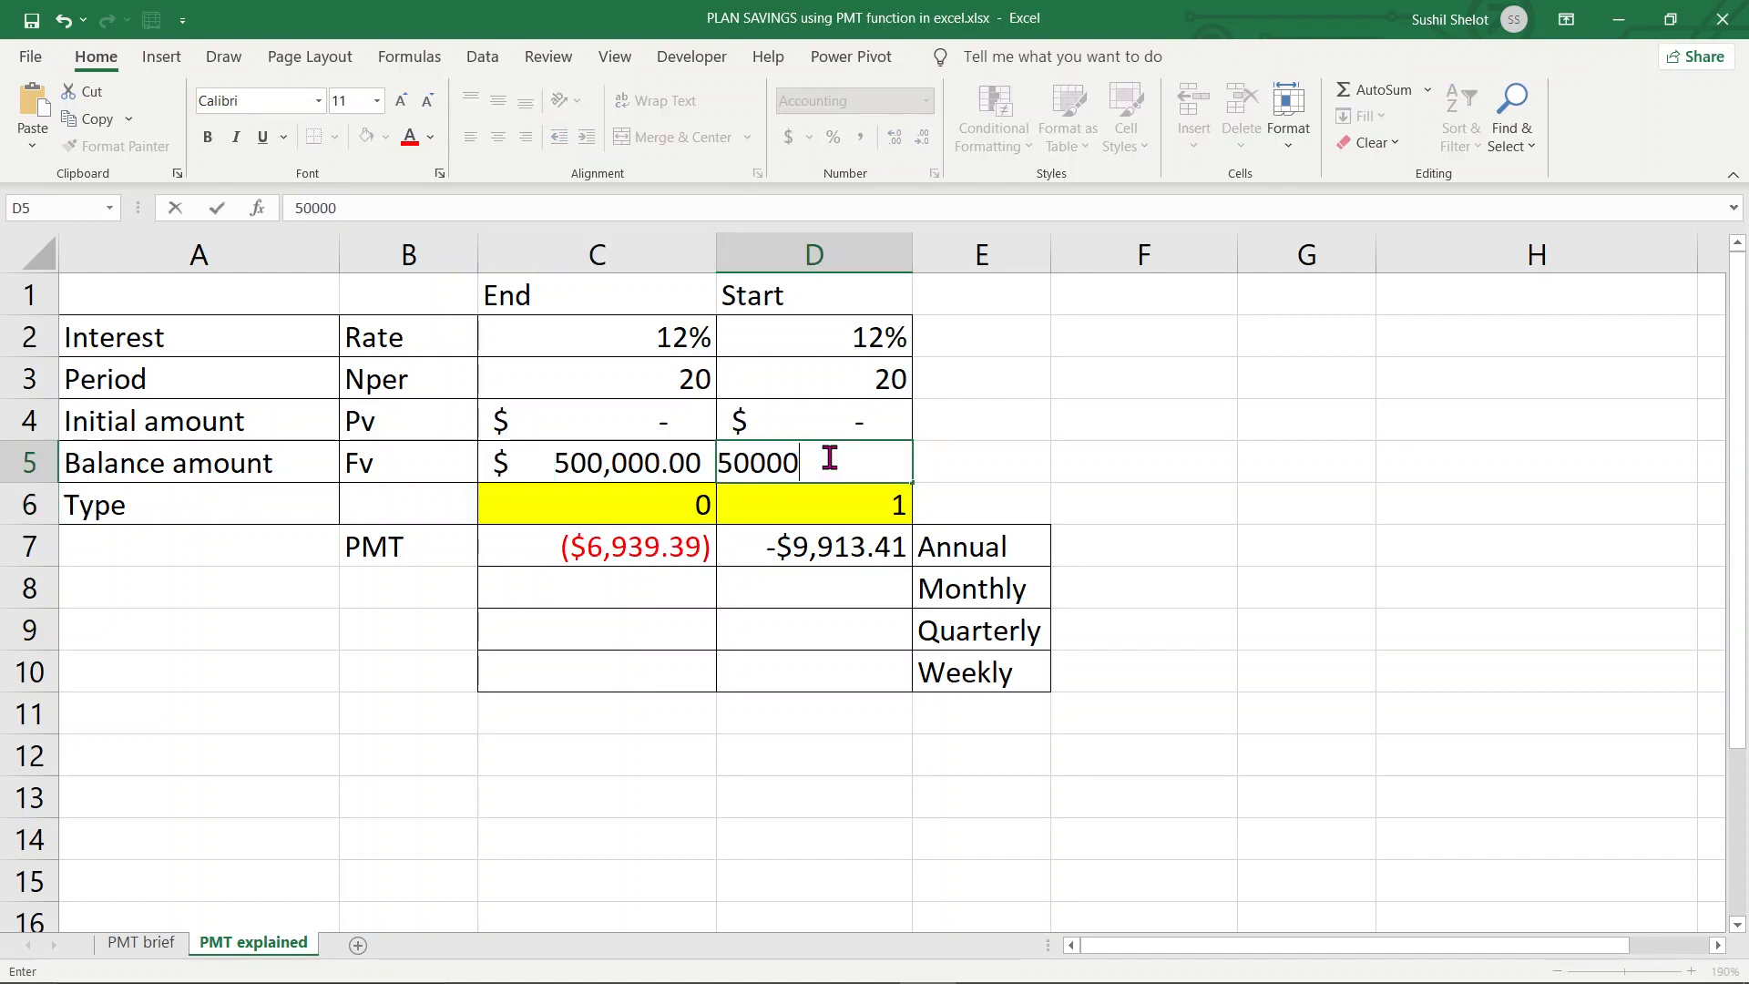
pyautogui.write('00')
pyautogui.press('Return')
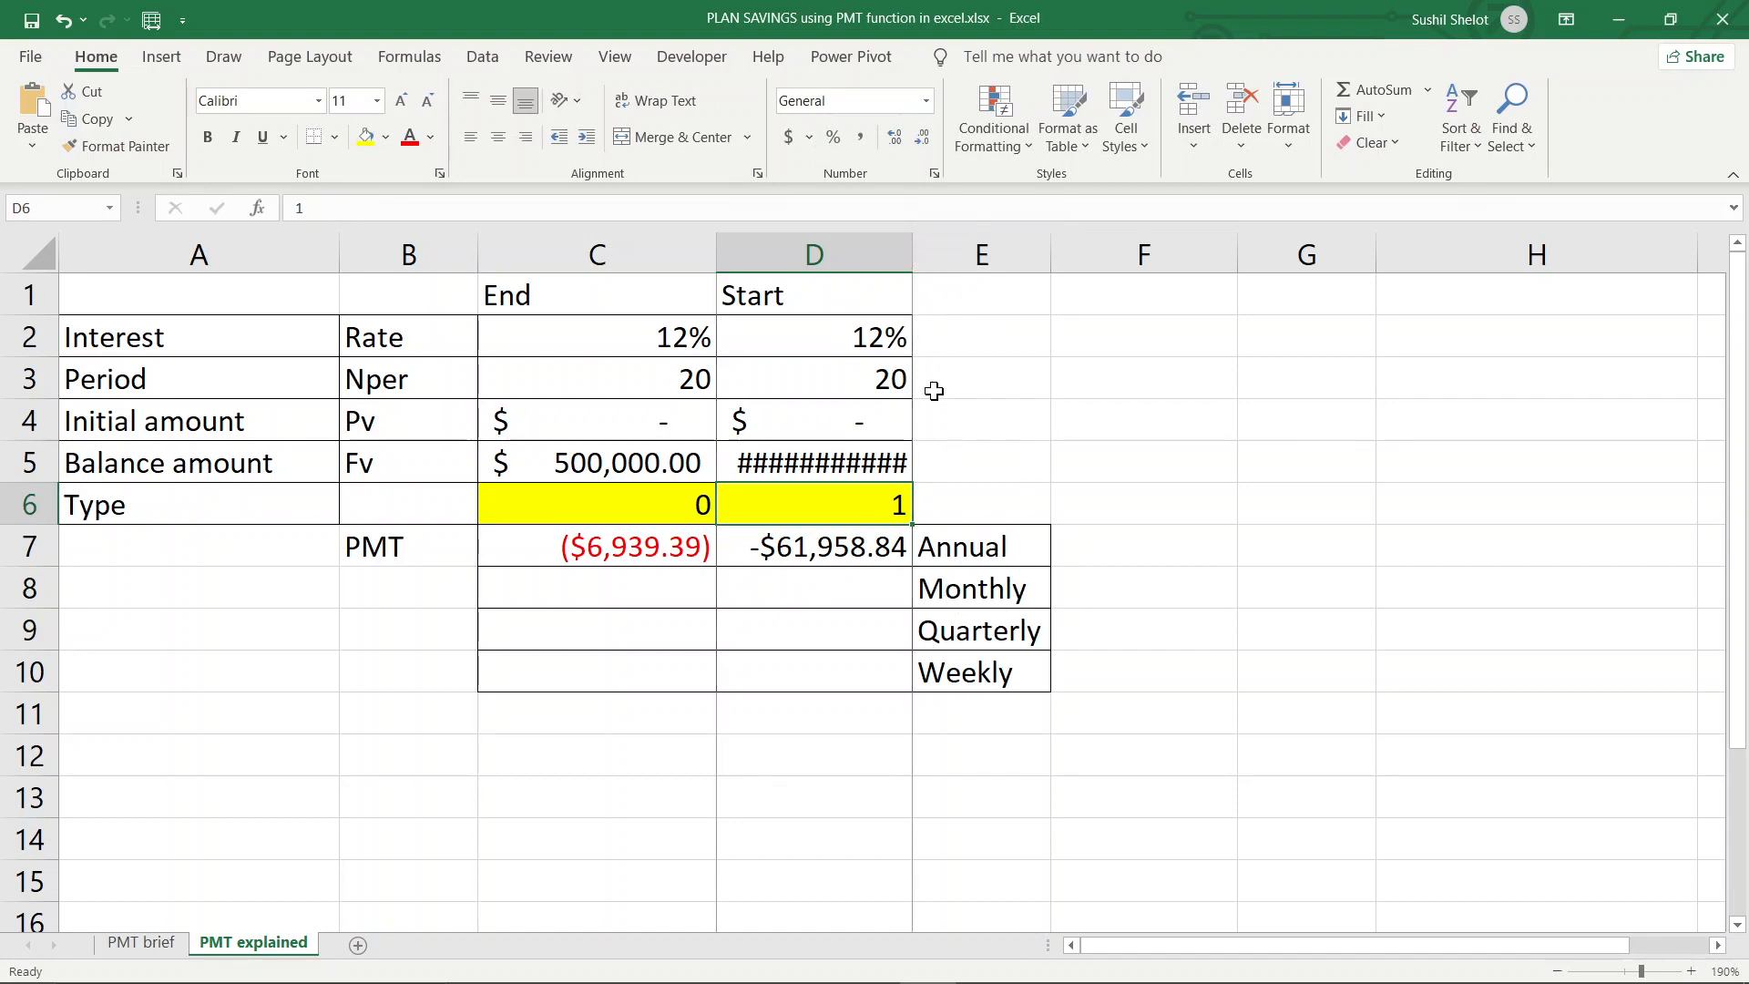
pyautogui.doubleClick(912, 251)
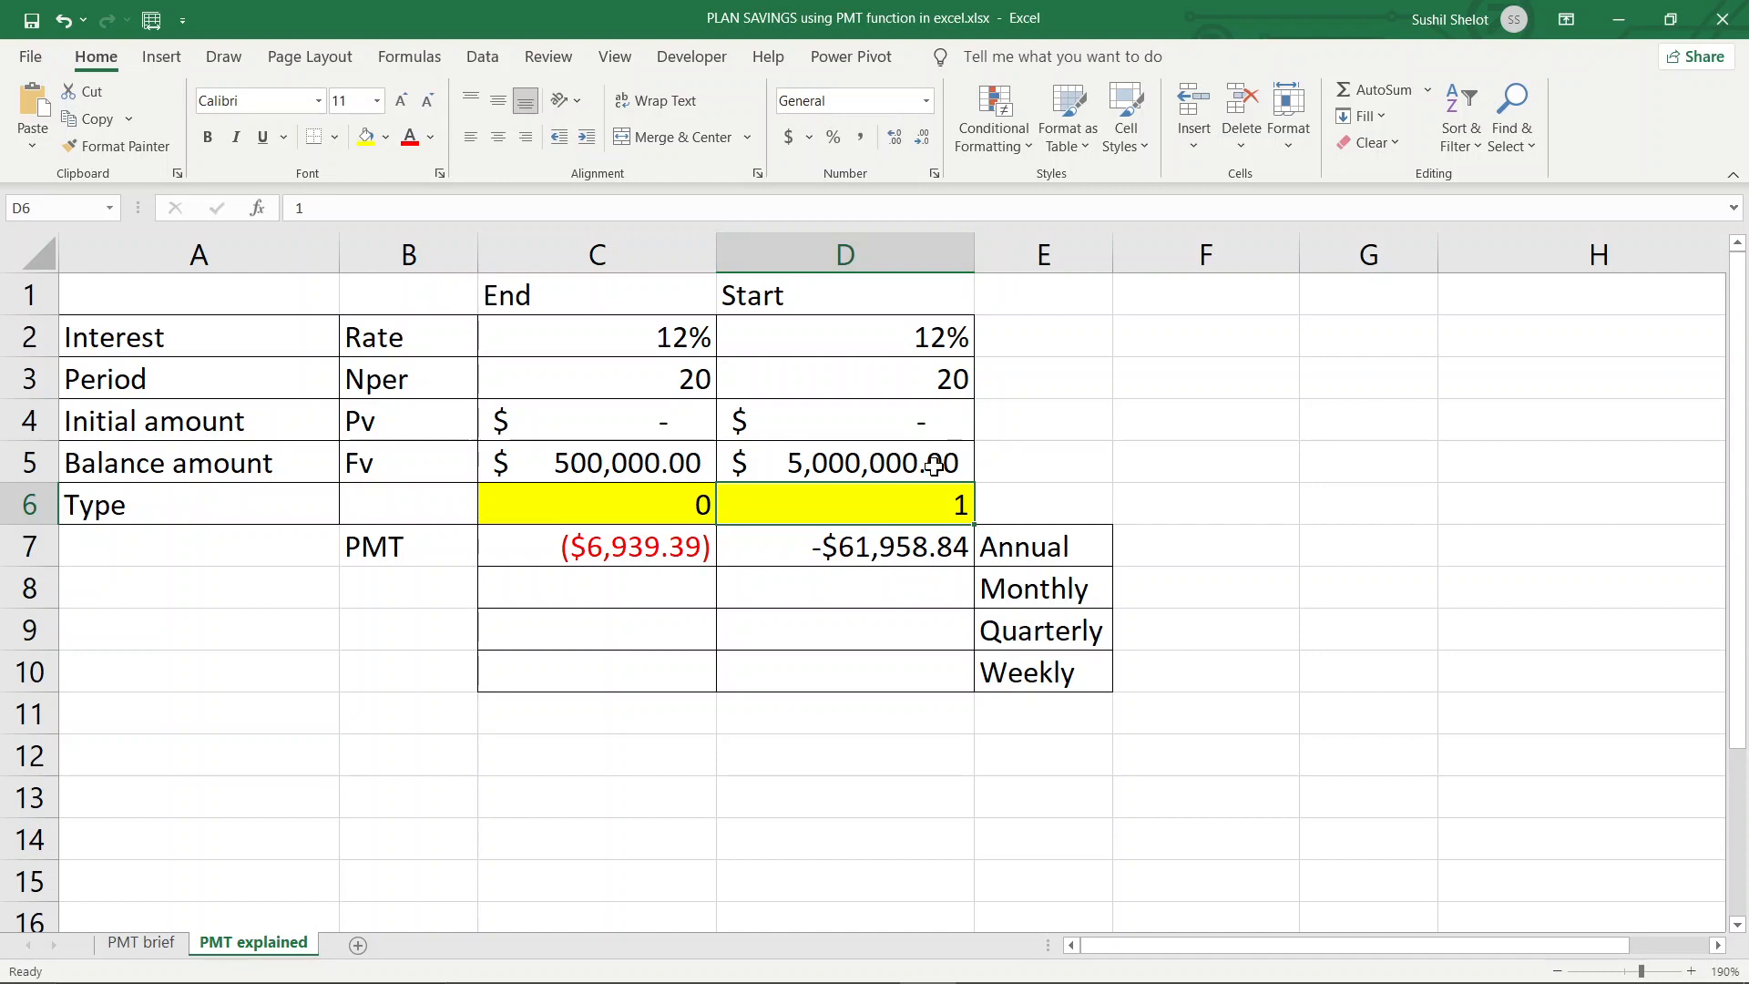
pyautogui.doubleClick(835, 460)
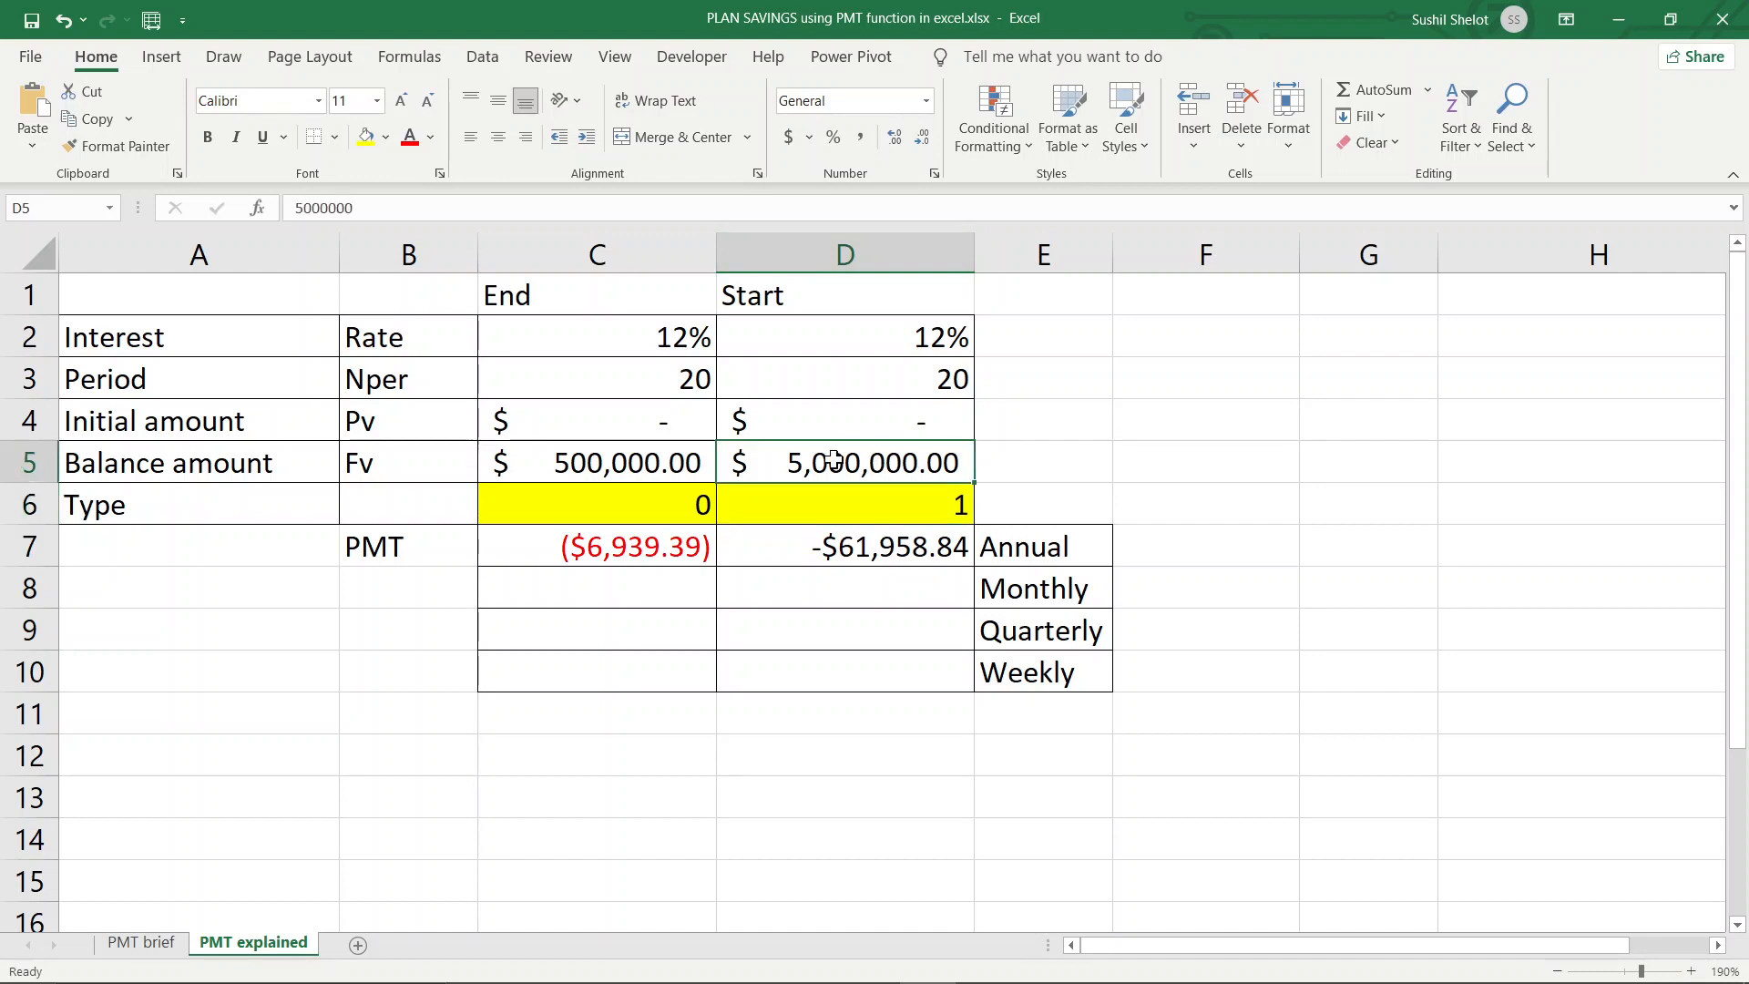
pyautogui.press('BackSpace')
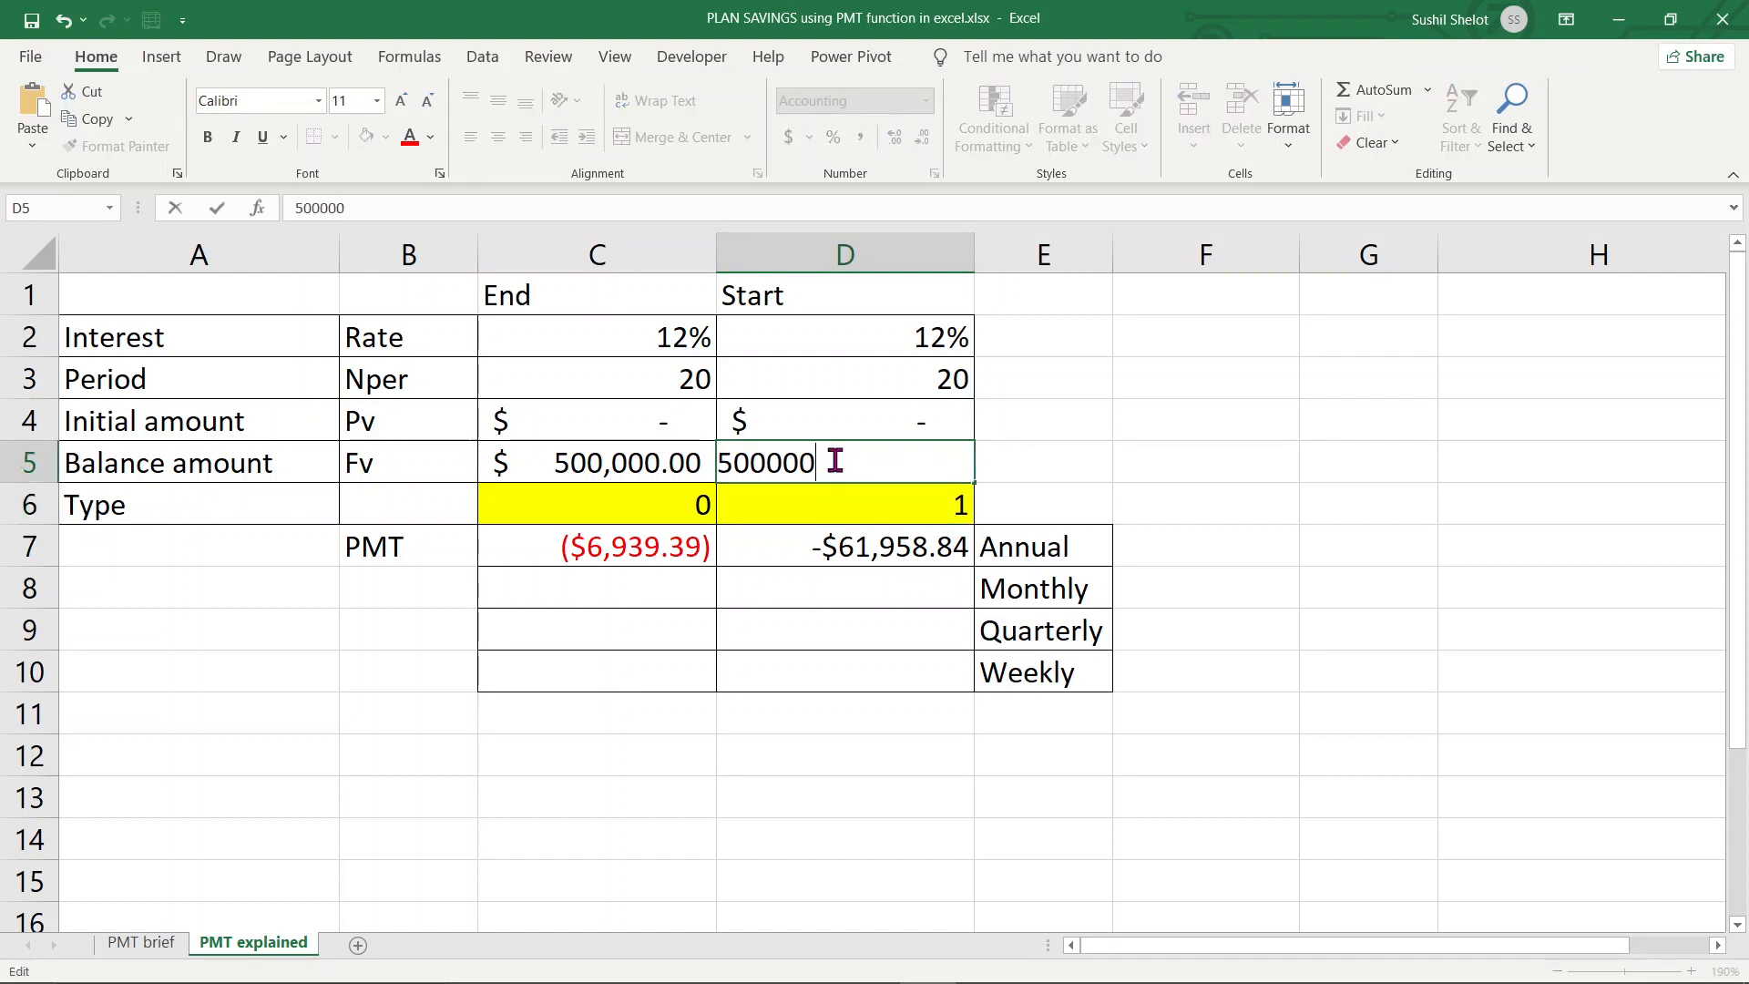
pyautogui.press('Return')
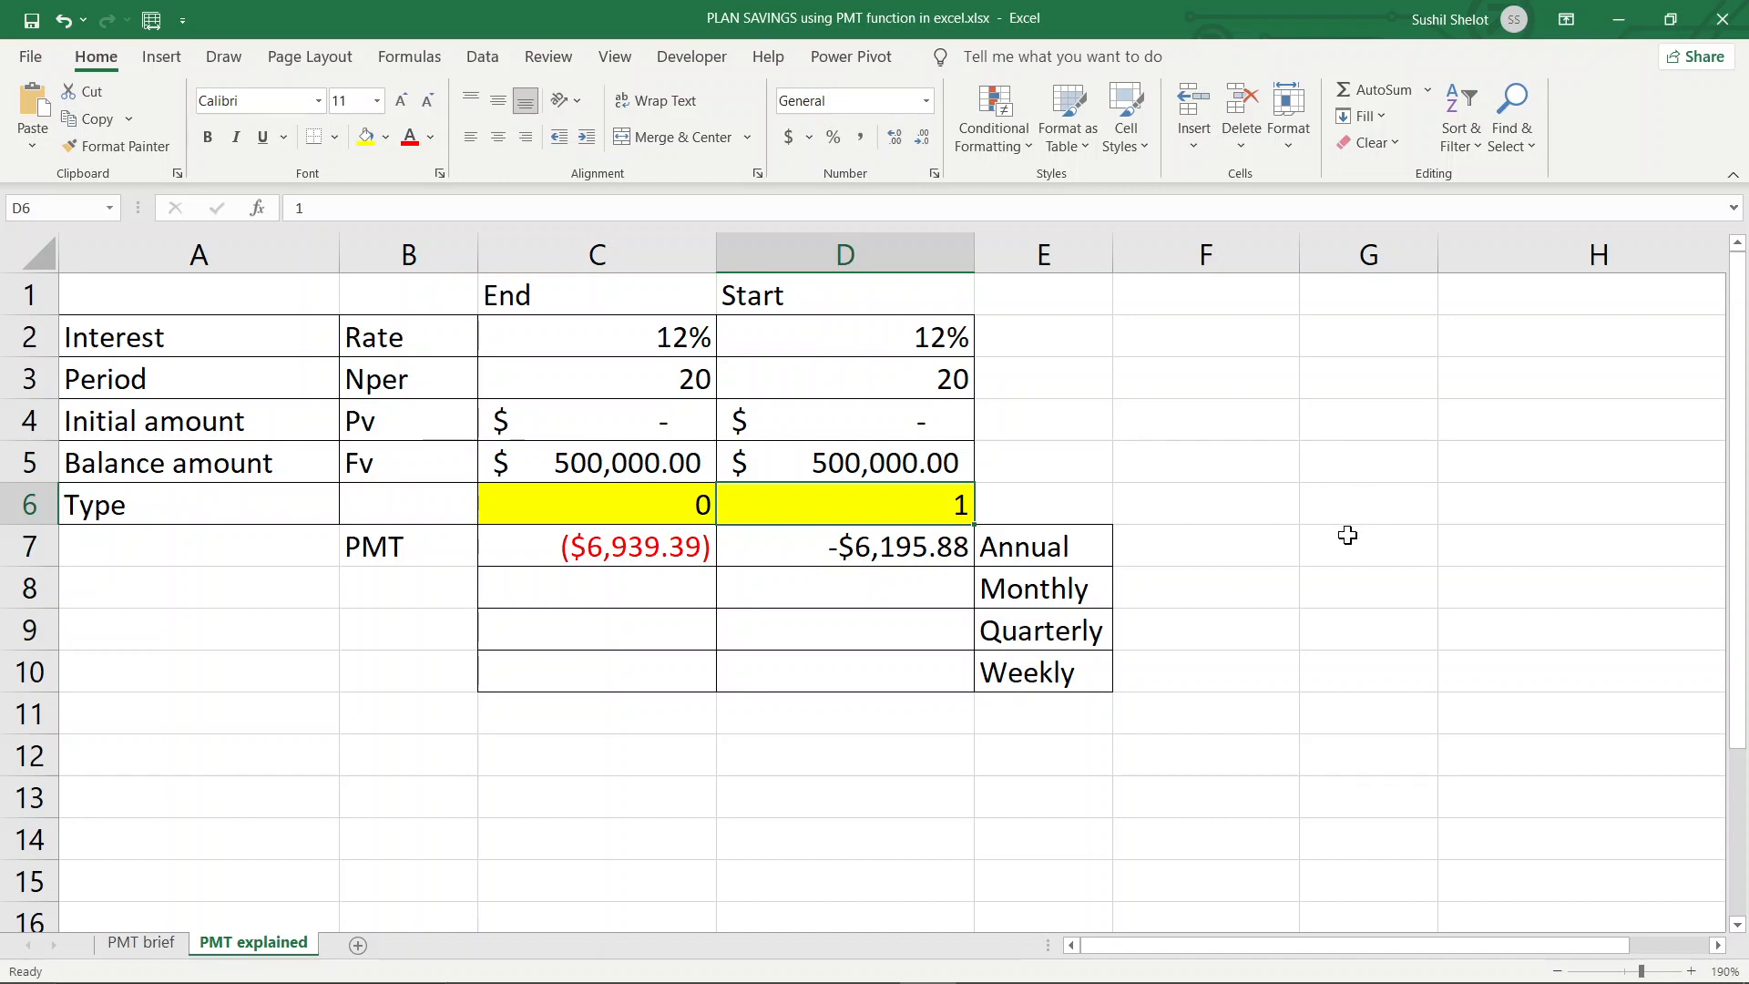
pyautogui.click(638, 593)
pyautogui.write('=')
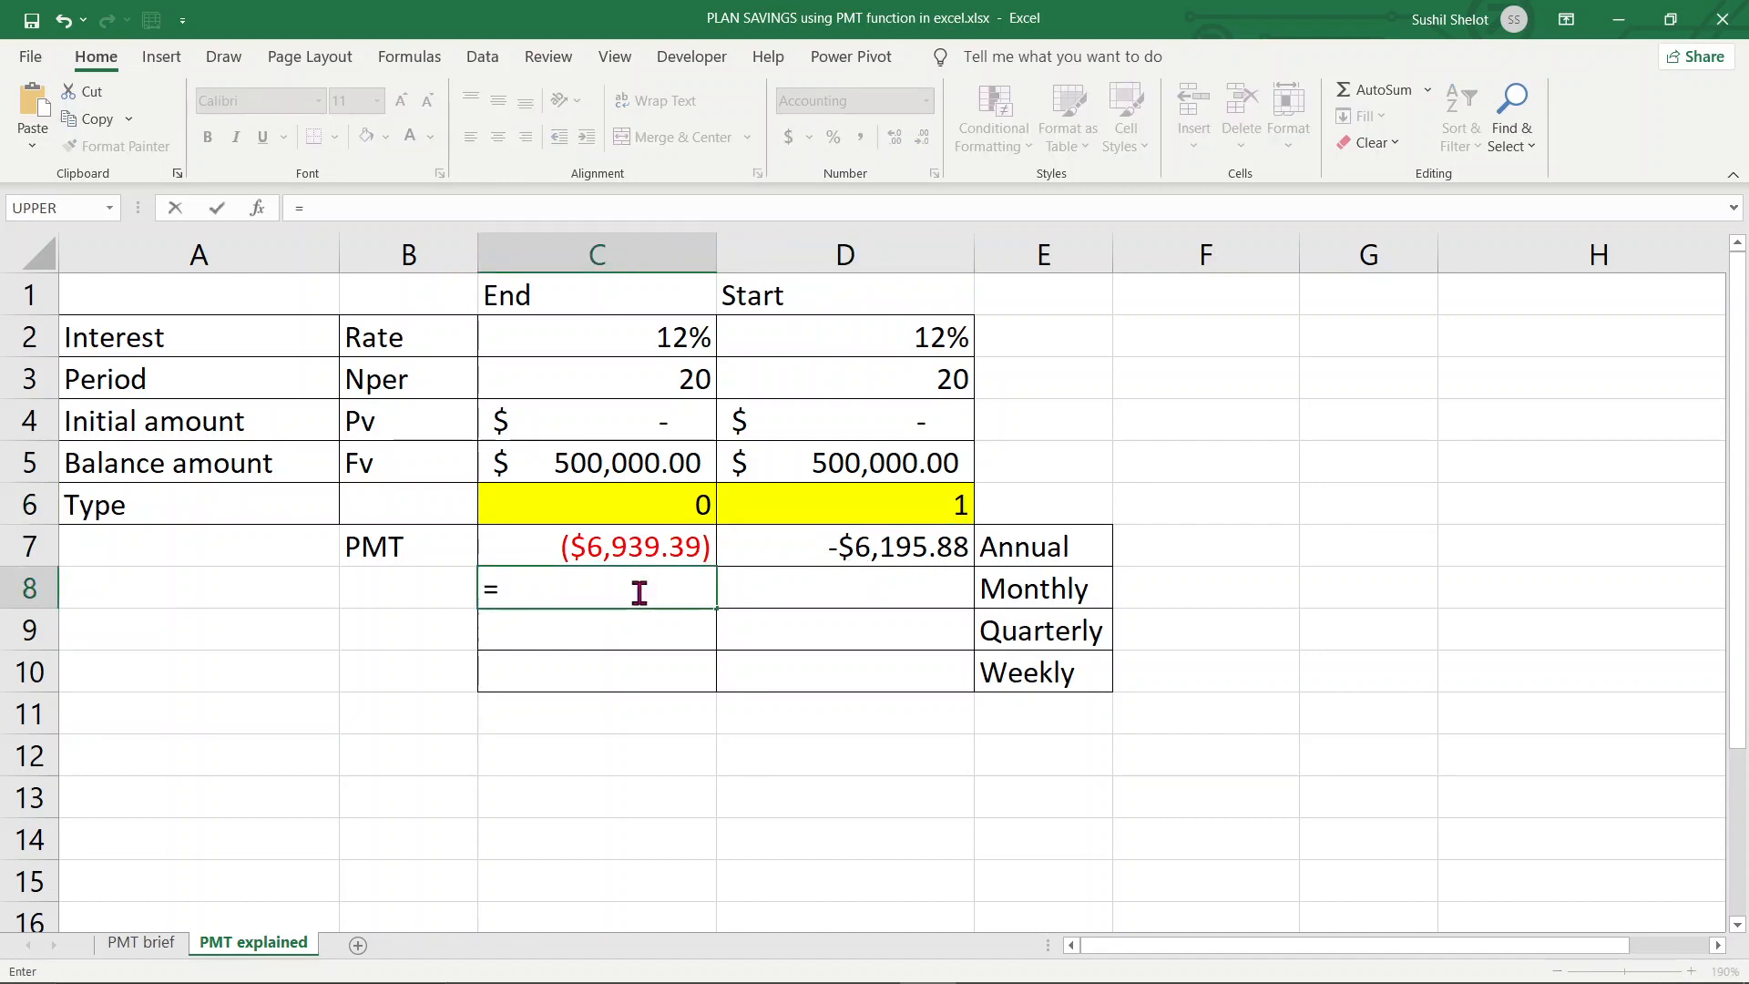
pyautogui.write('pmt')
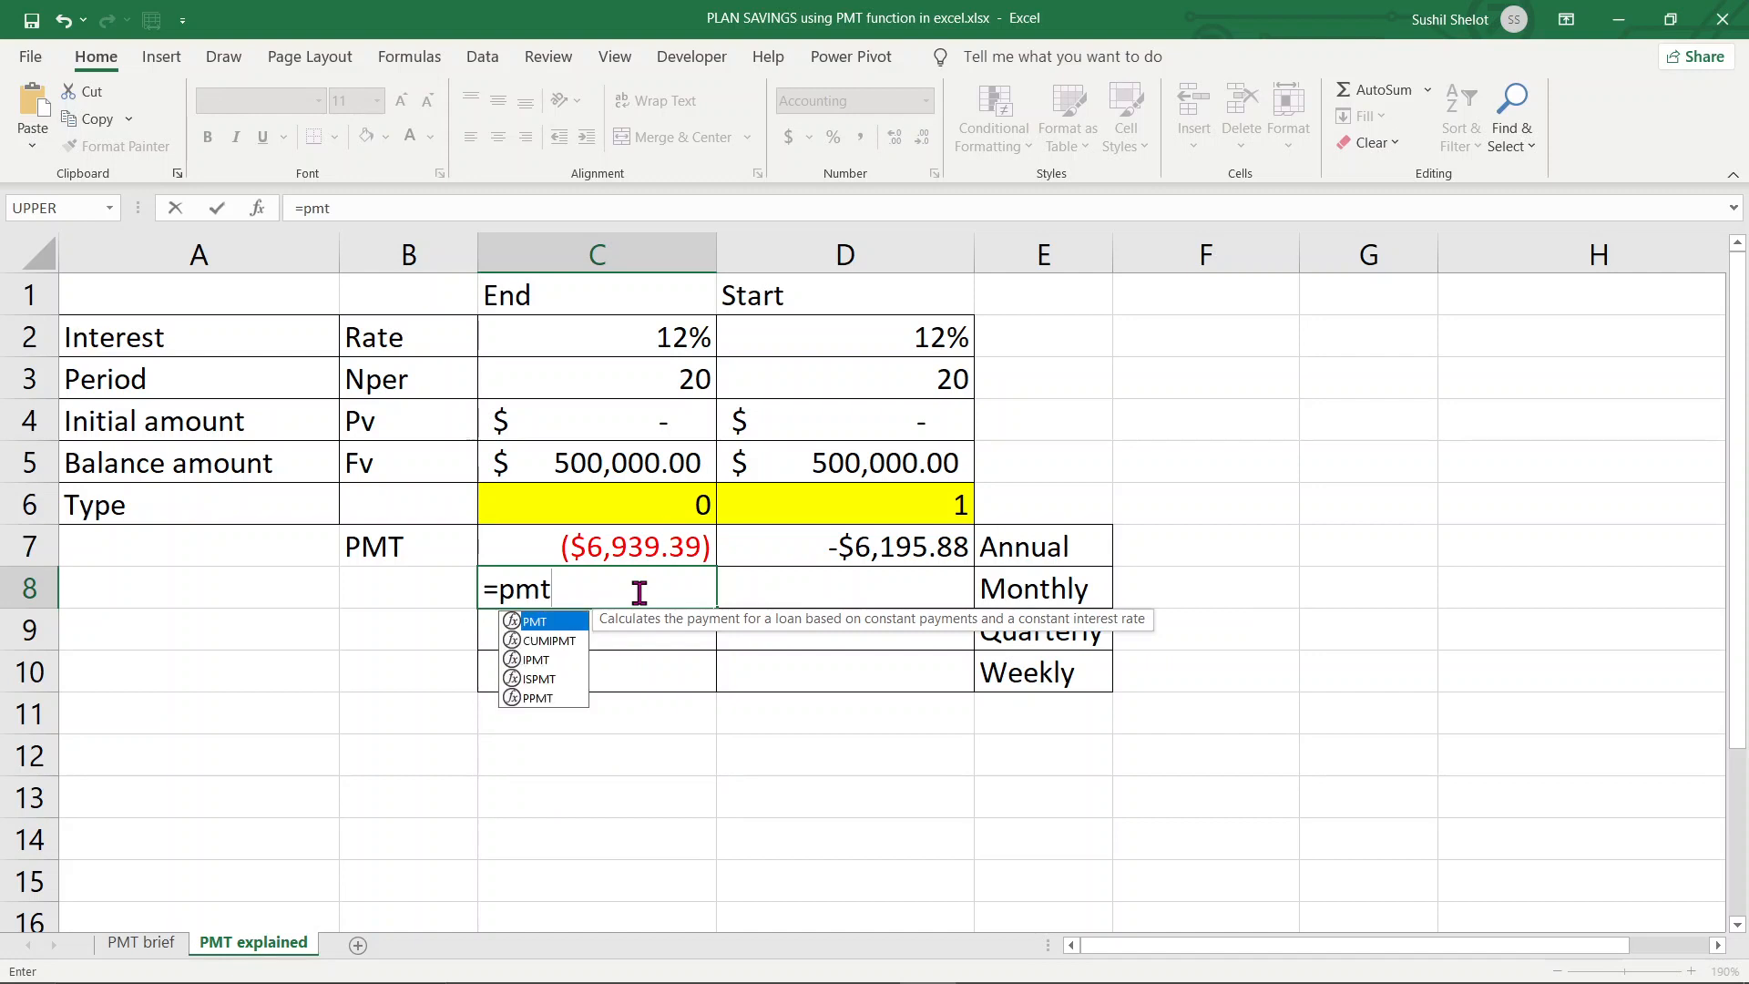
pyautogui.press('Tab')
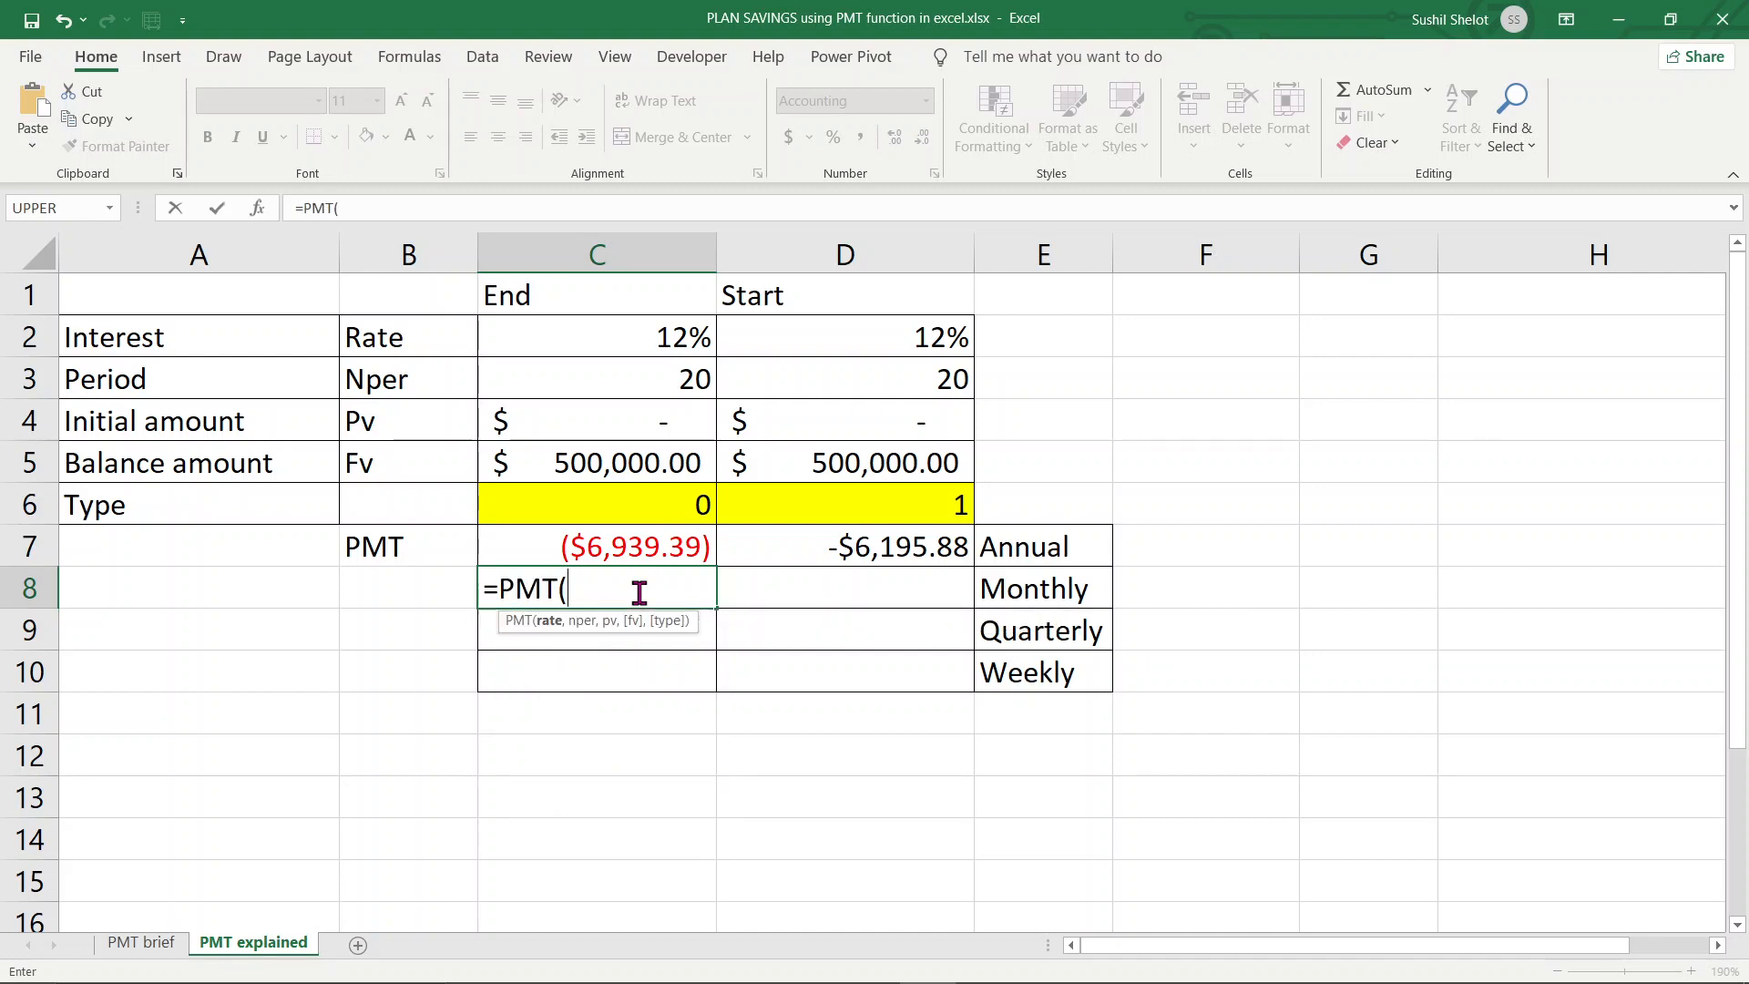
pyautogui.click(1099, 330)
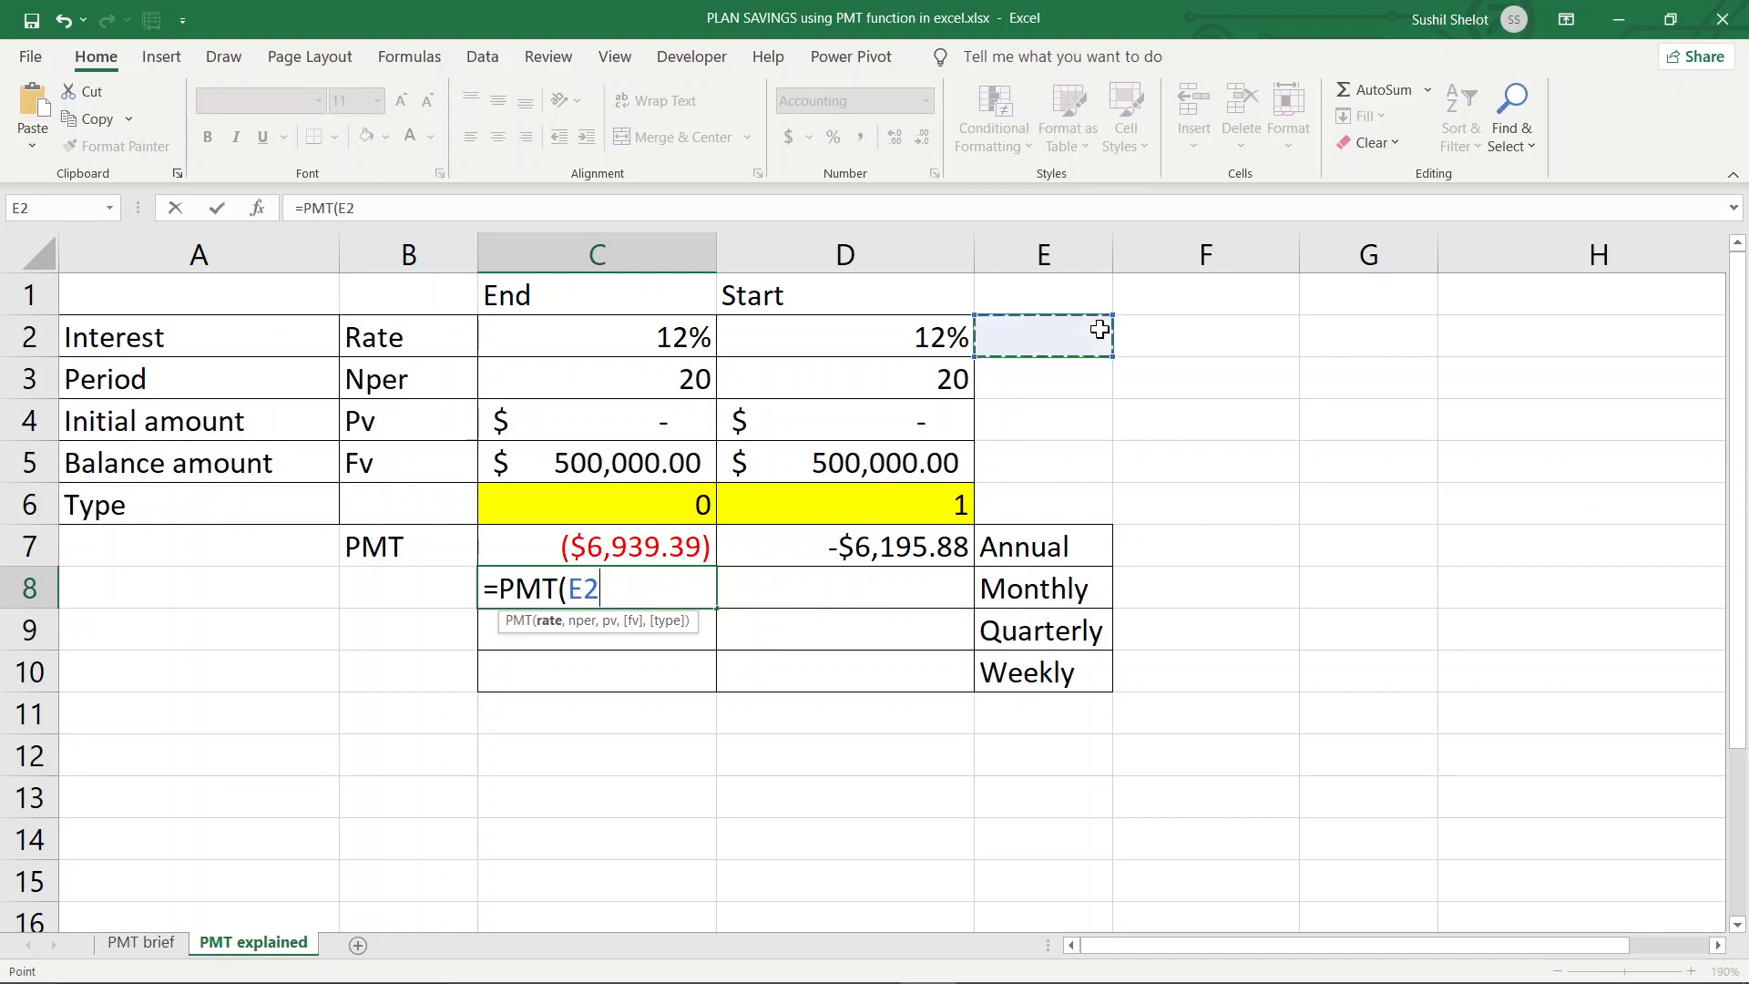
pyautogui.press('Escape')
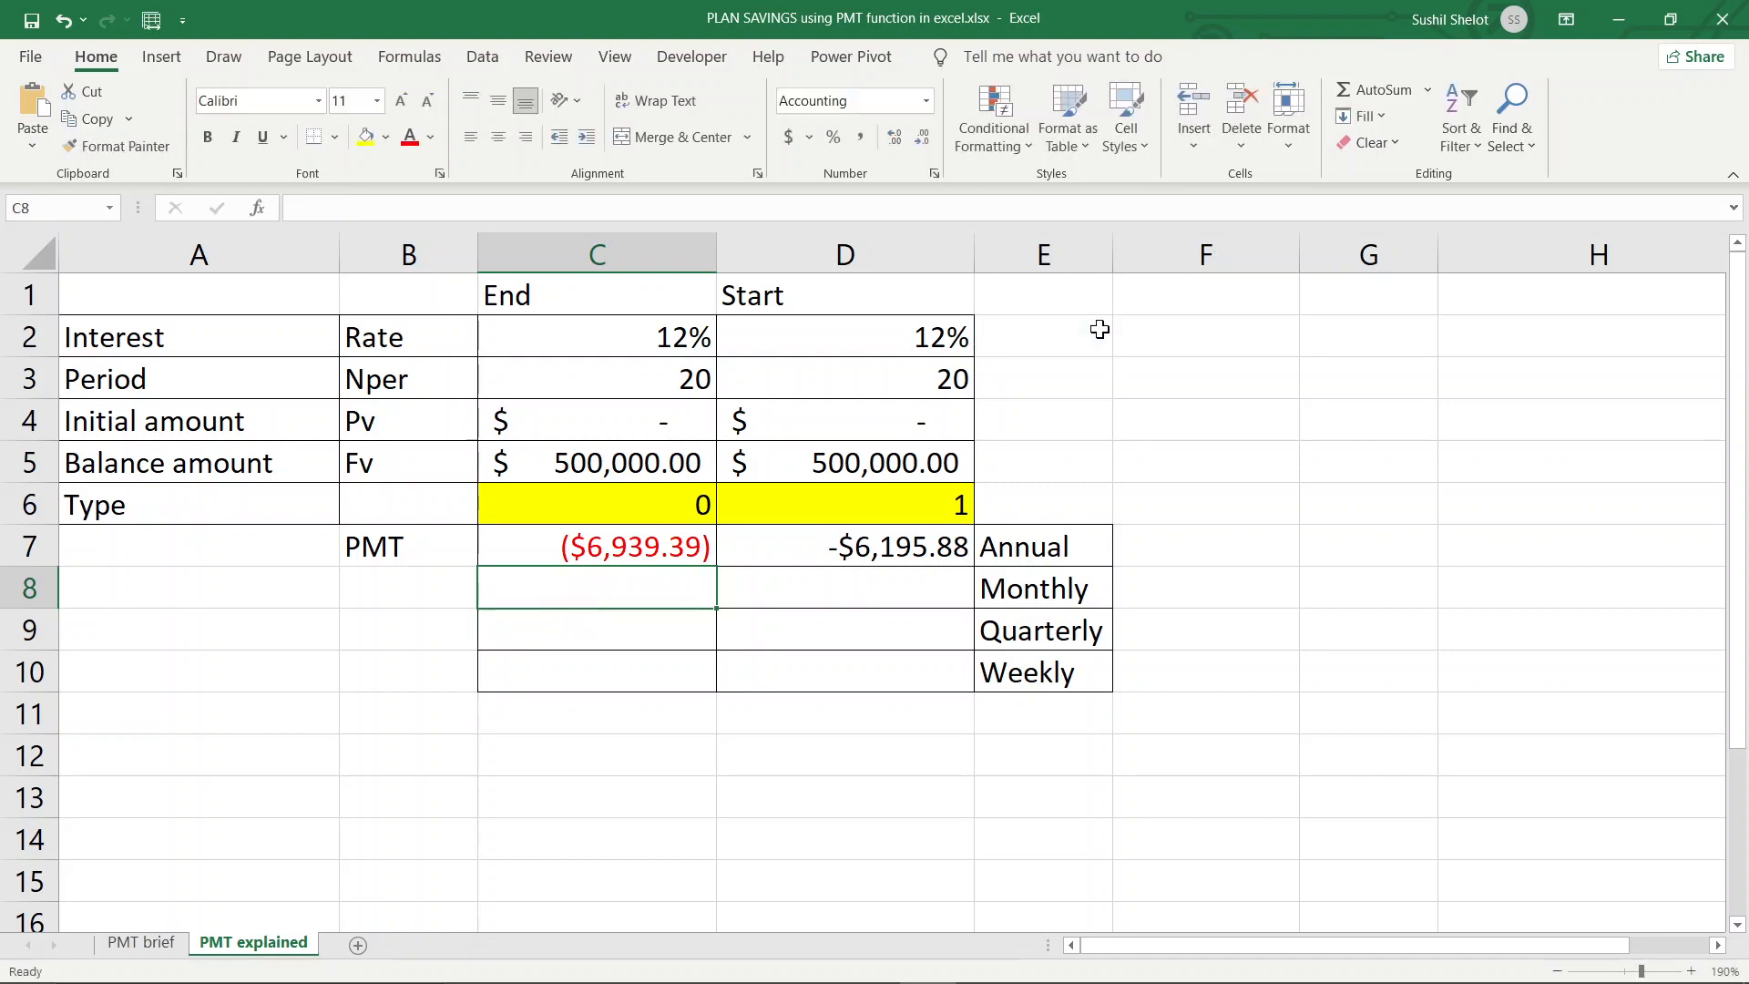
# Add unit notes beside the inputs: "pcpa" for the interest rate in E2 and "unit of time" for the period in E3.
pyautogui.click(1100, 330)
pyautogui.write('pcpa')
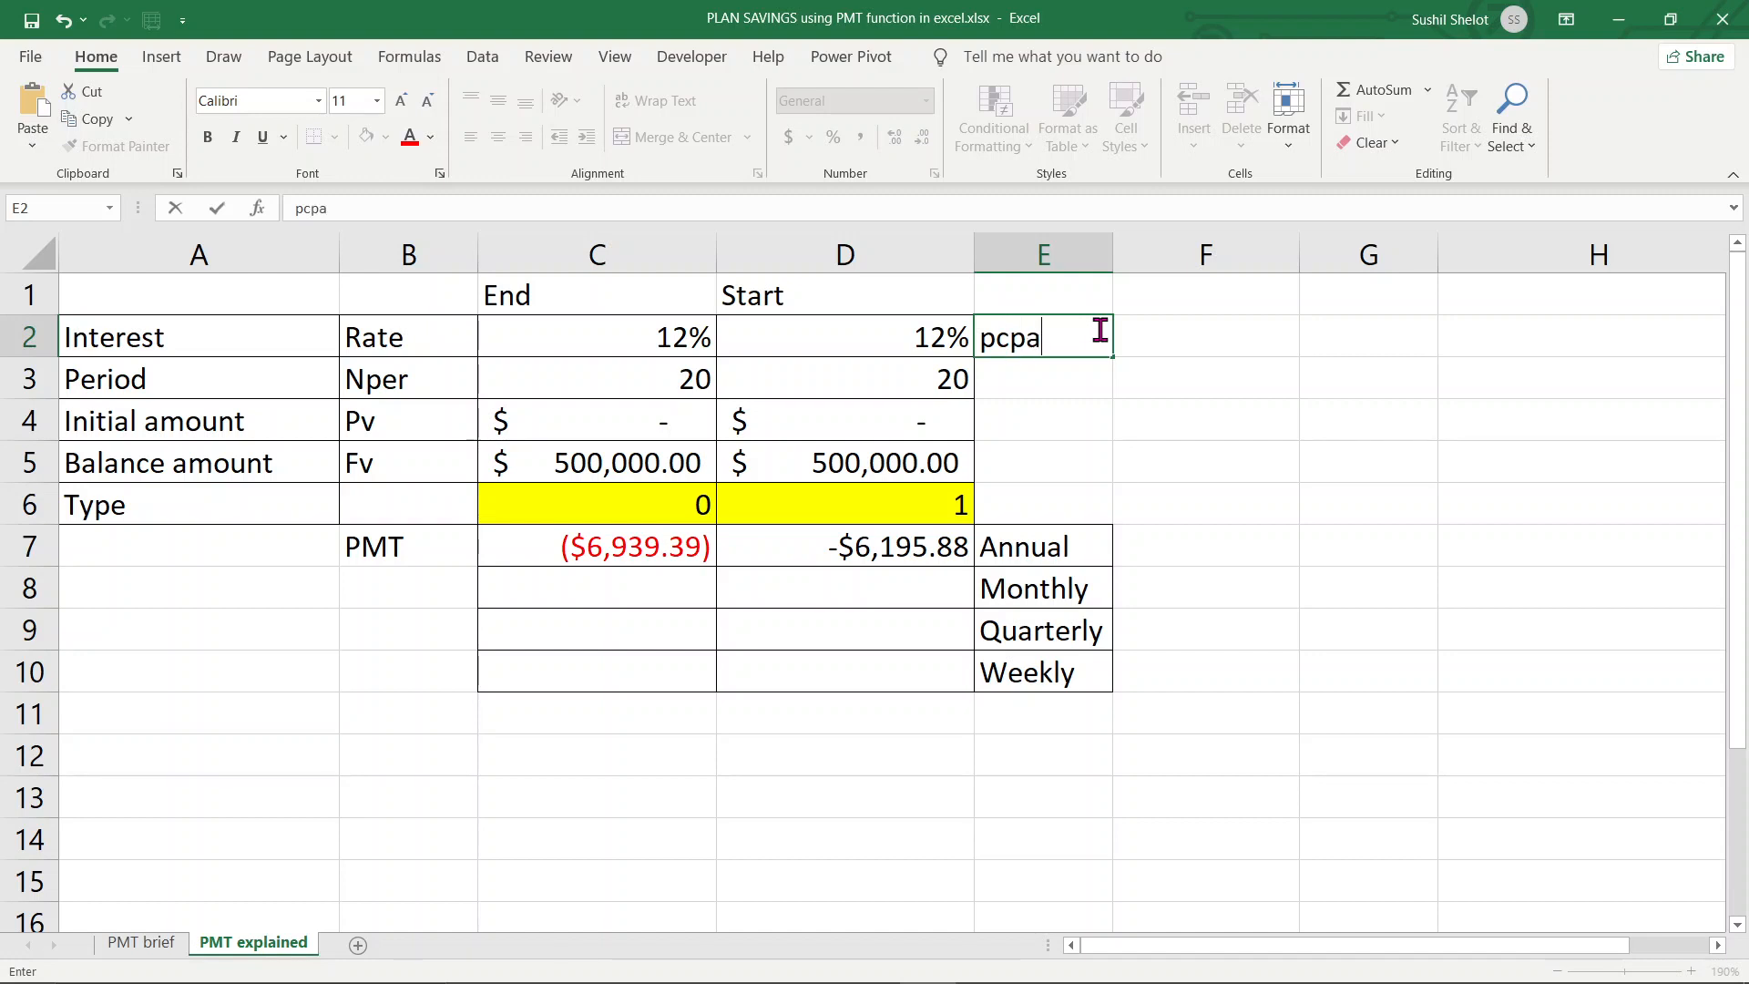
pyautogui.press('Return')
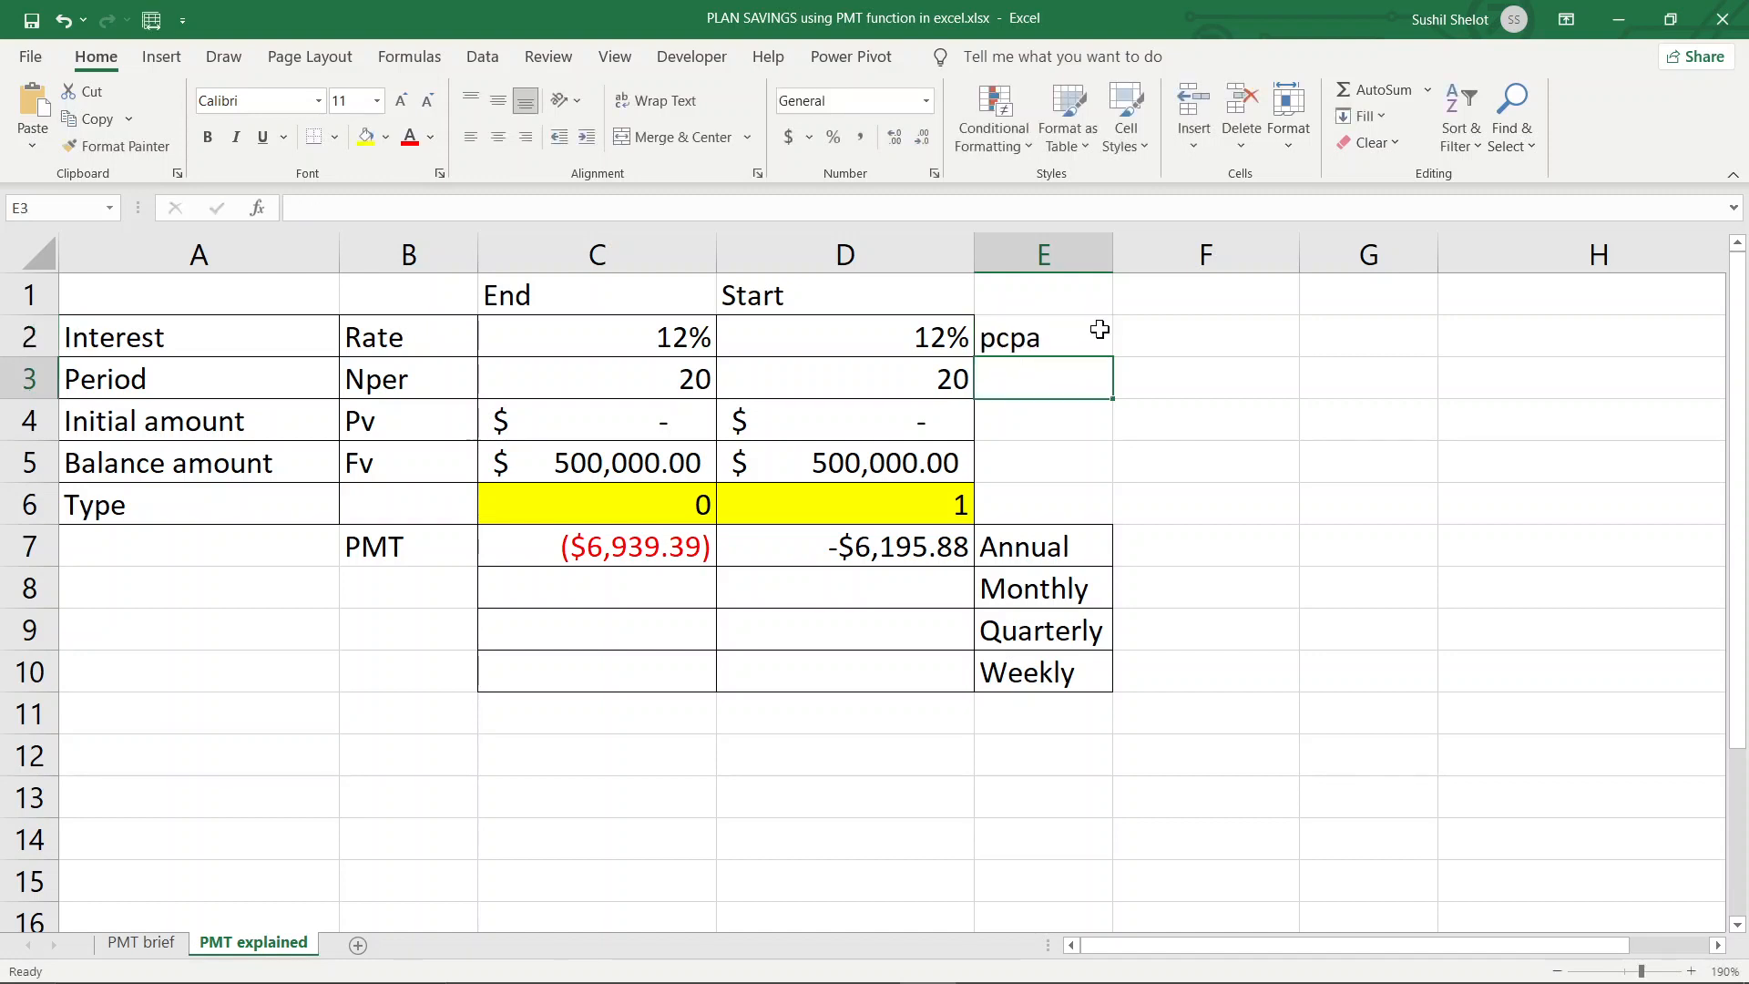
pyautogui.write('un')
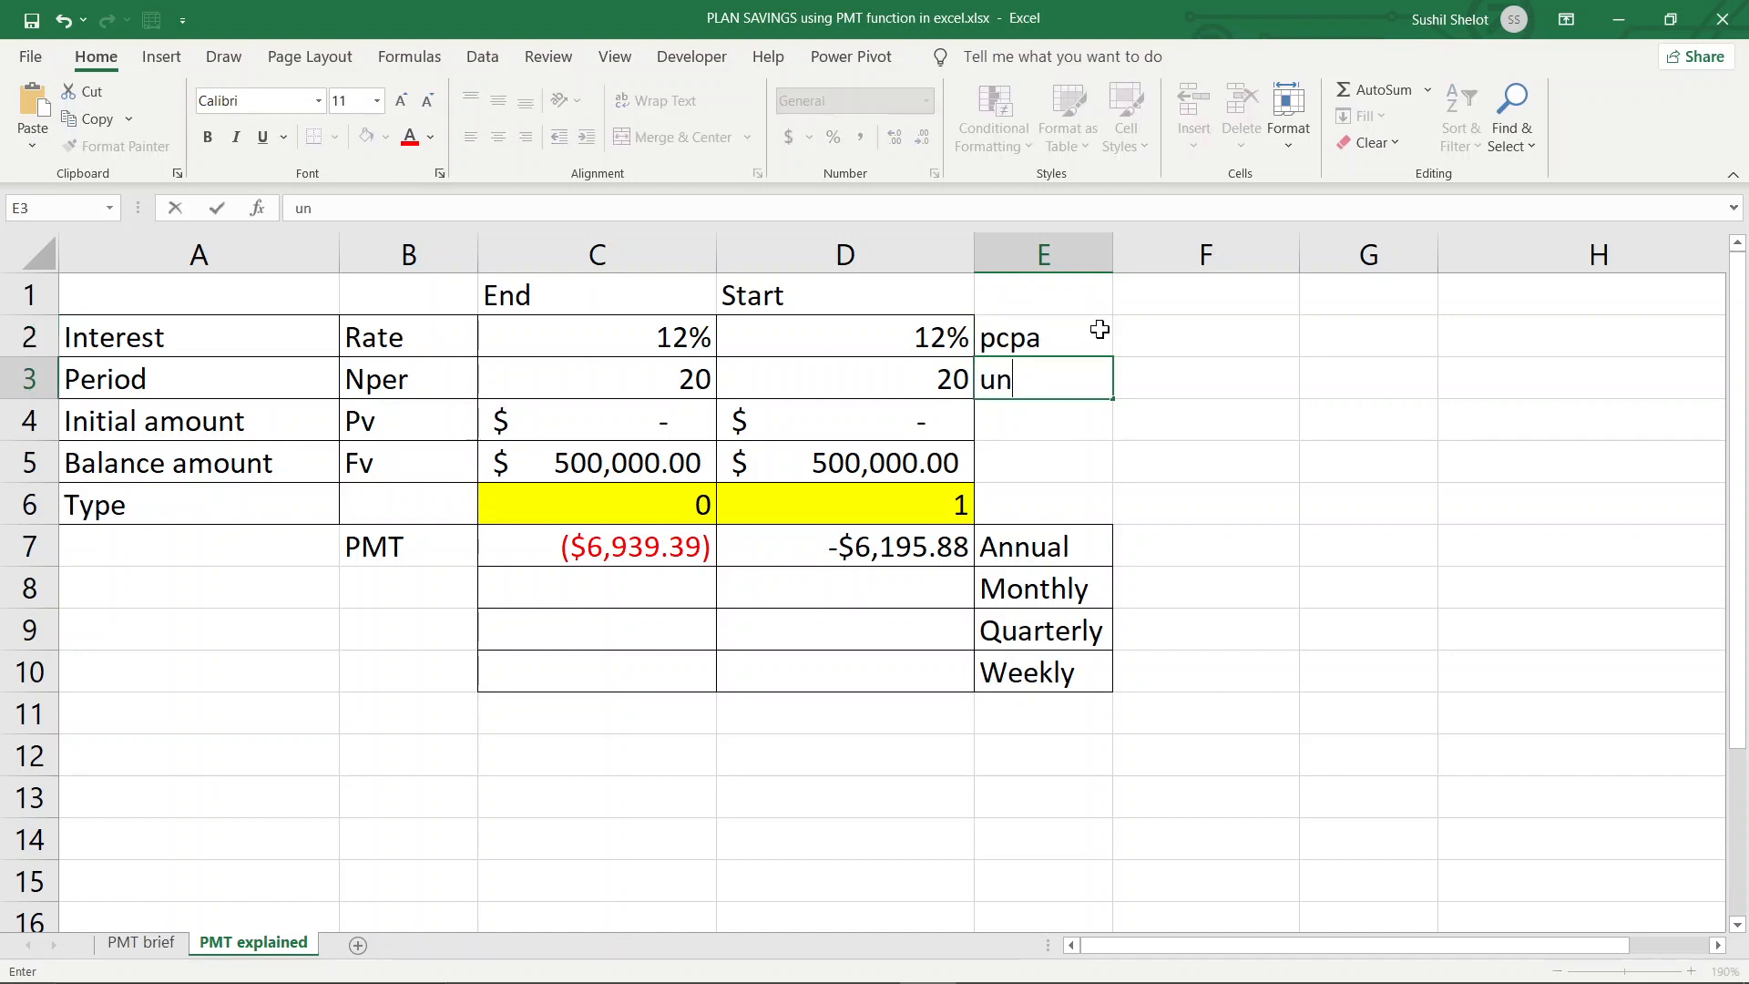
pyautogui.write('it of time')
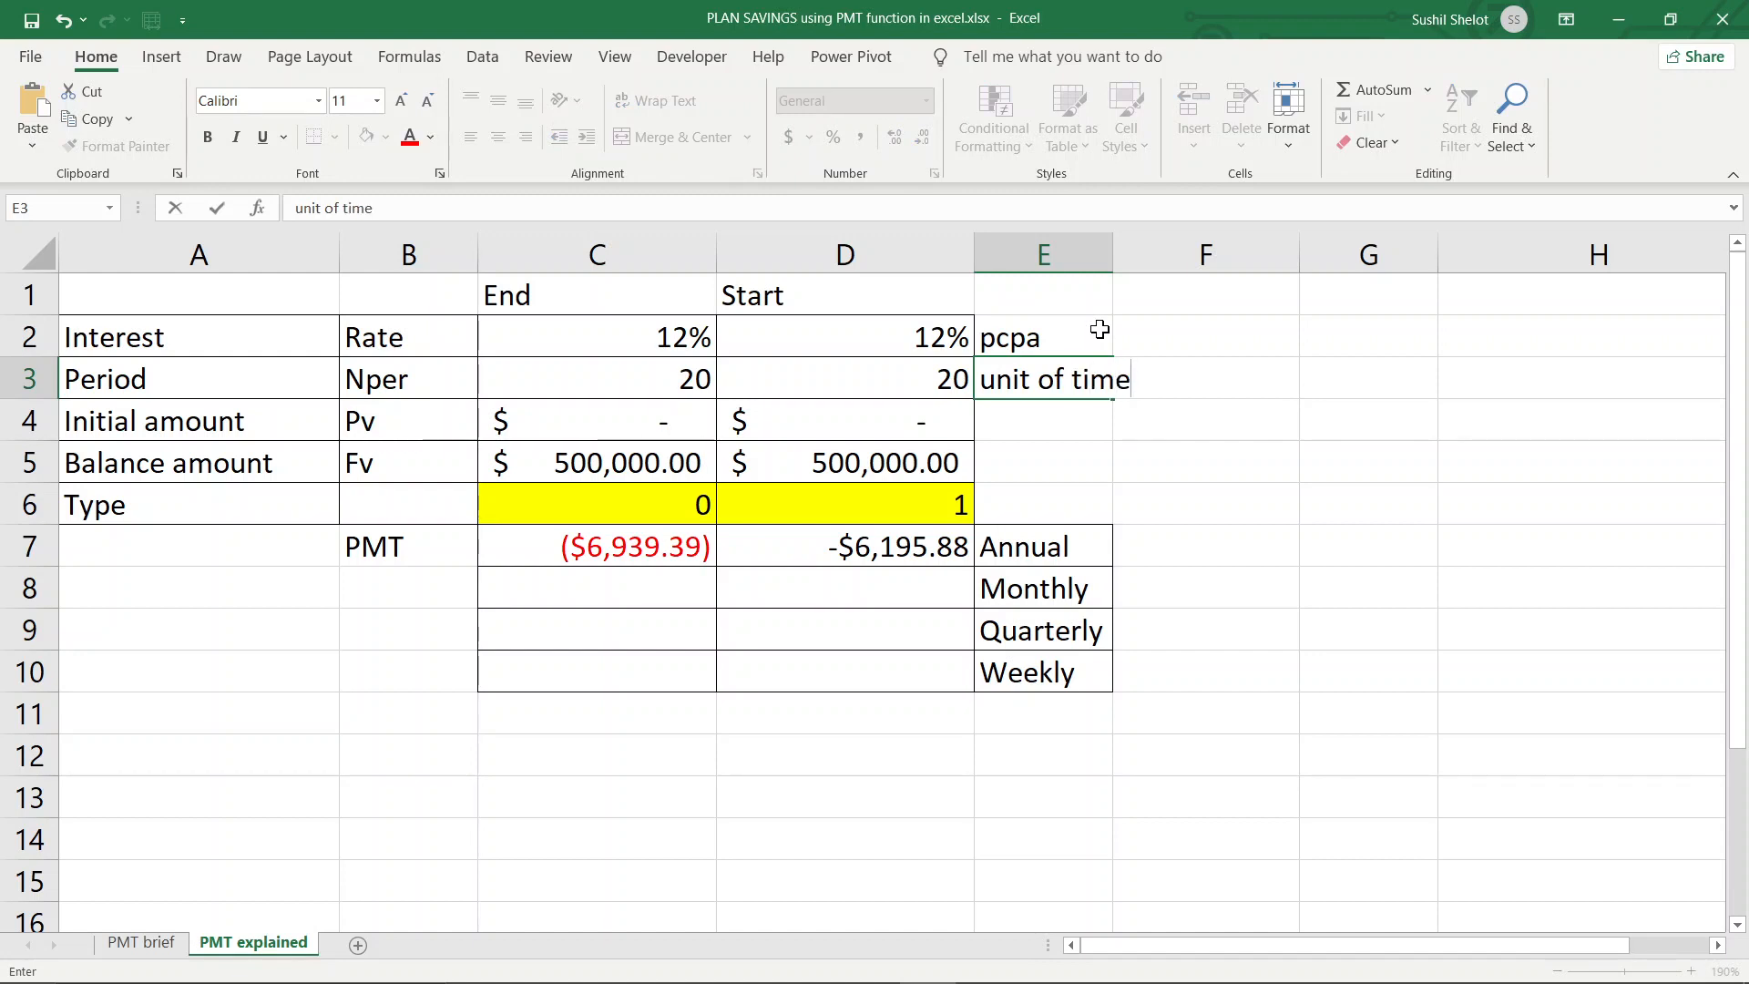
pyautogui.press('Return')
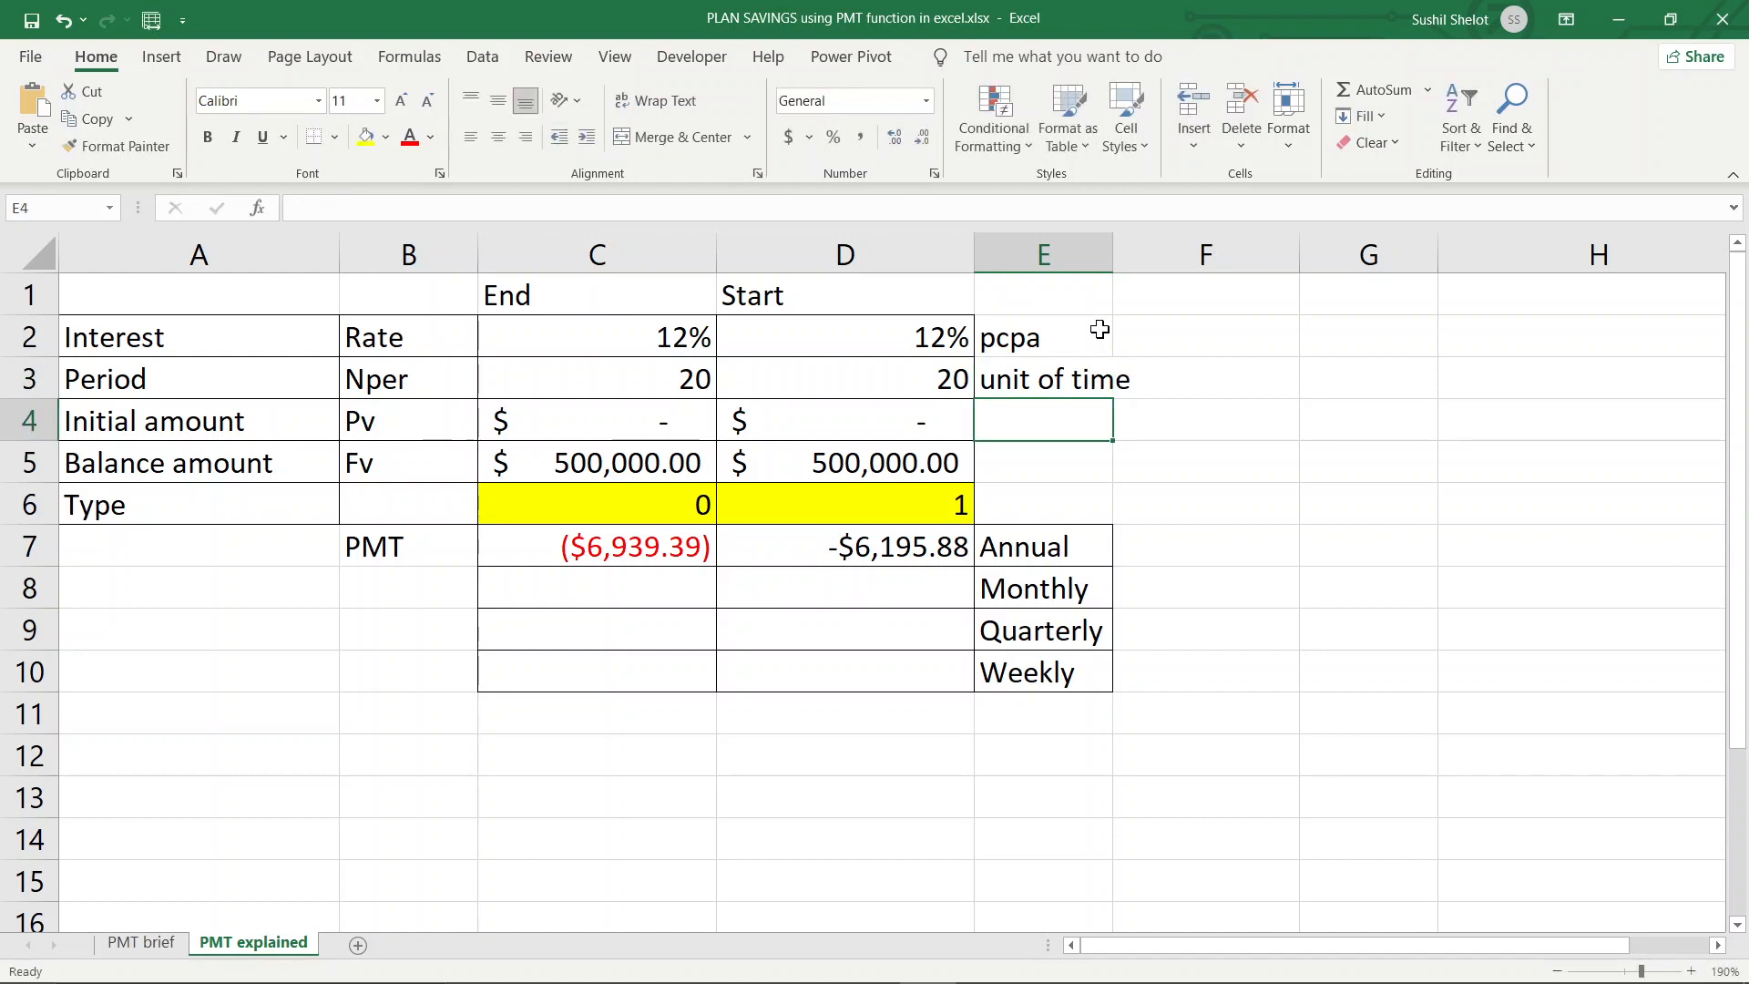
# Enter the note "Currency unit" for the initial amount in E4 and fill it down to the balance amount in E5.
pyautogui.write('Cu')
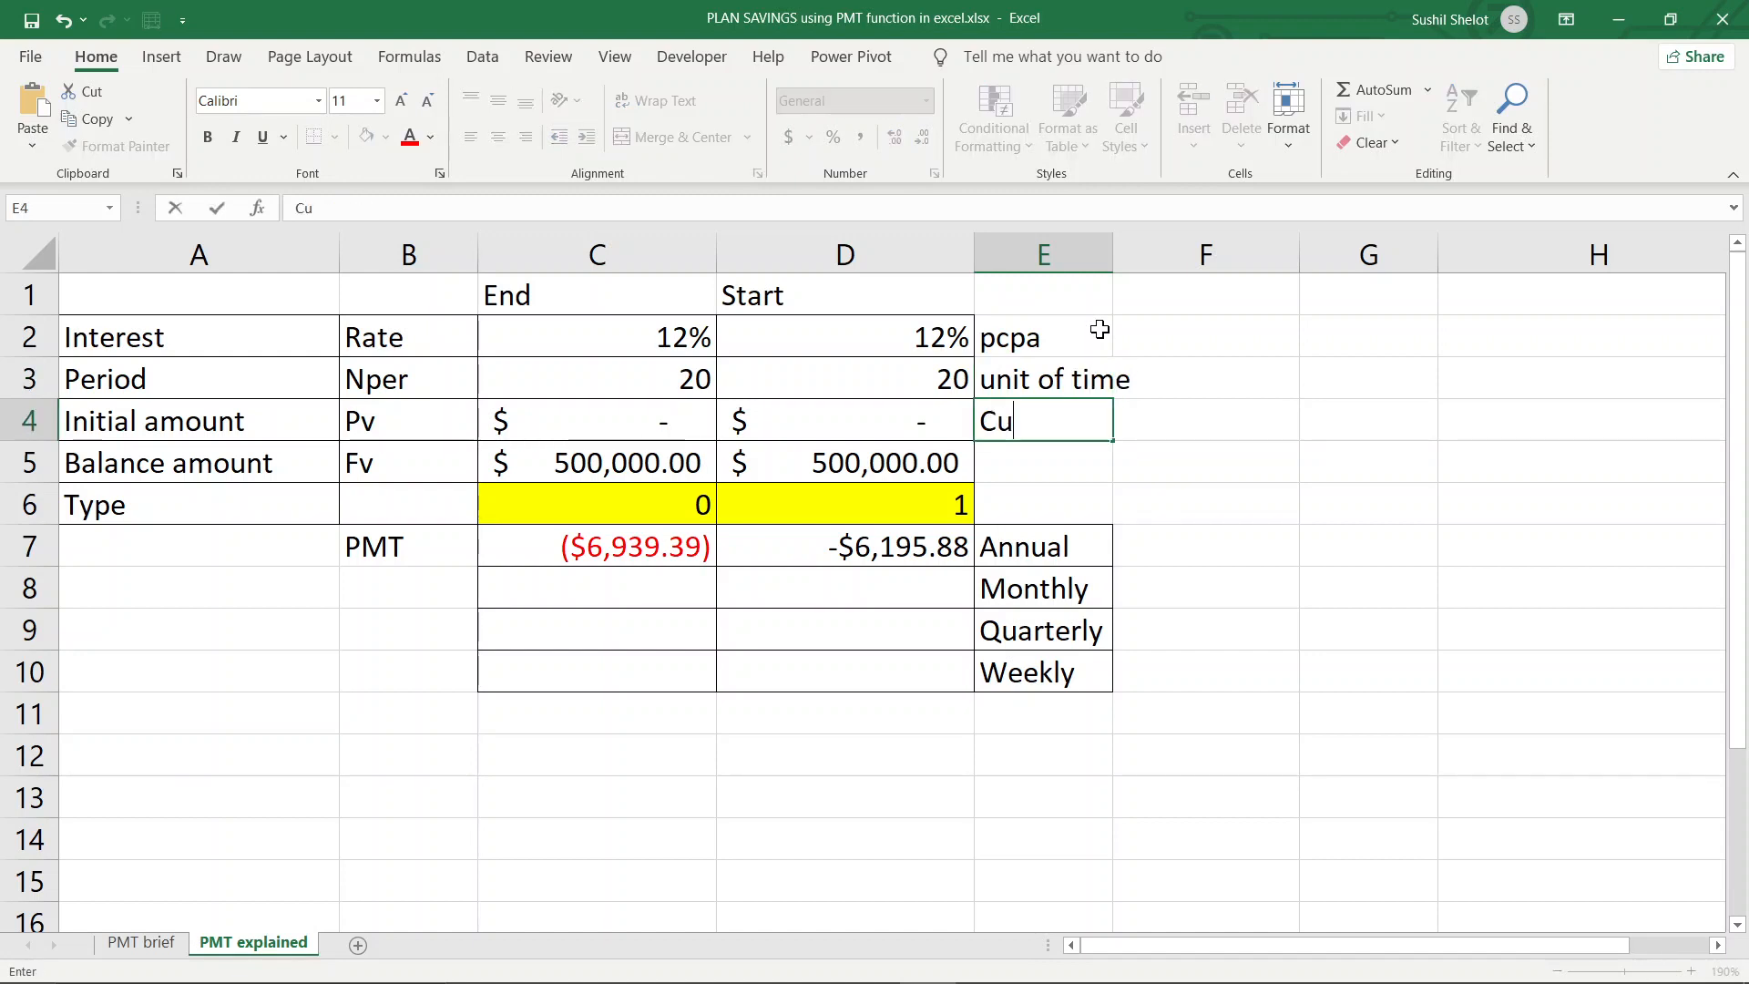
pyautogui.write('rrency')
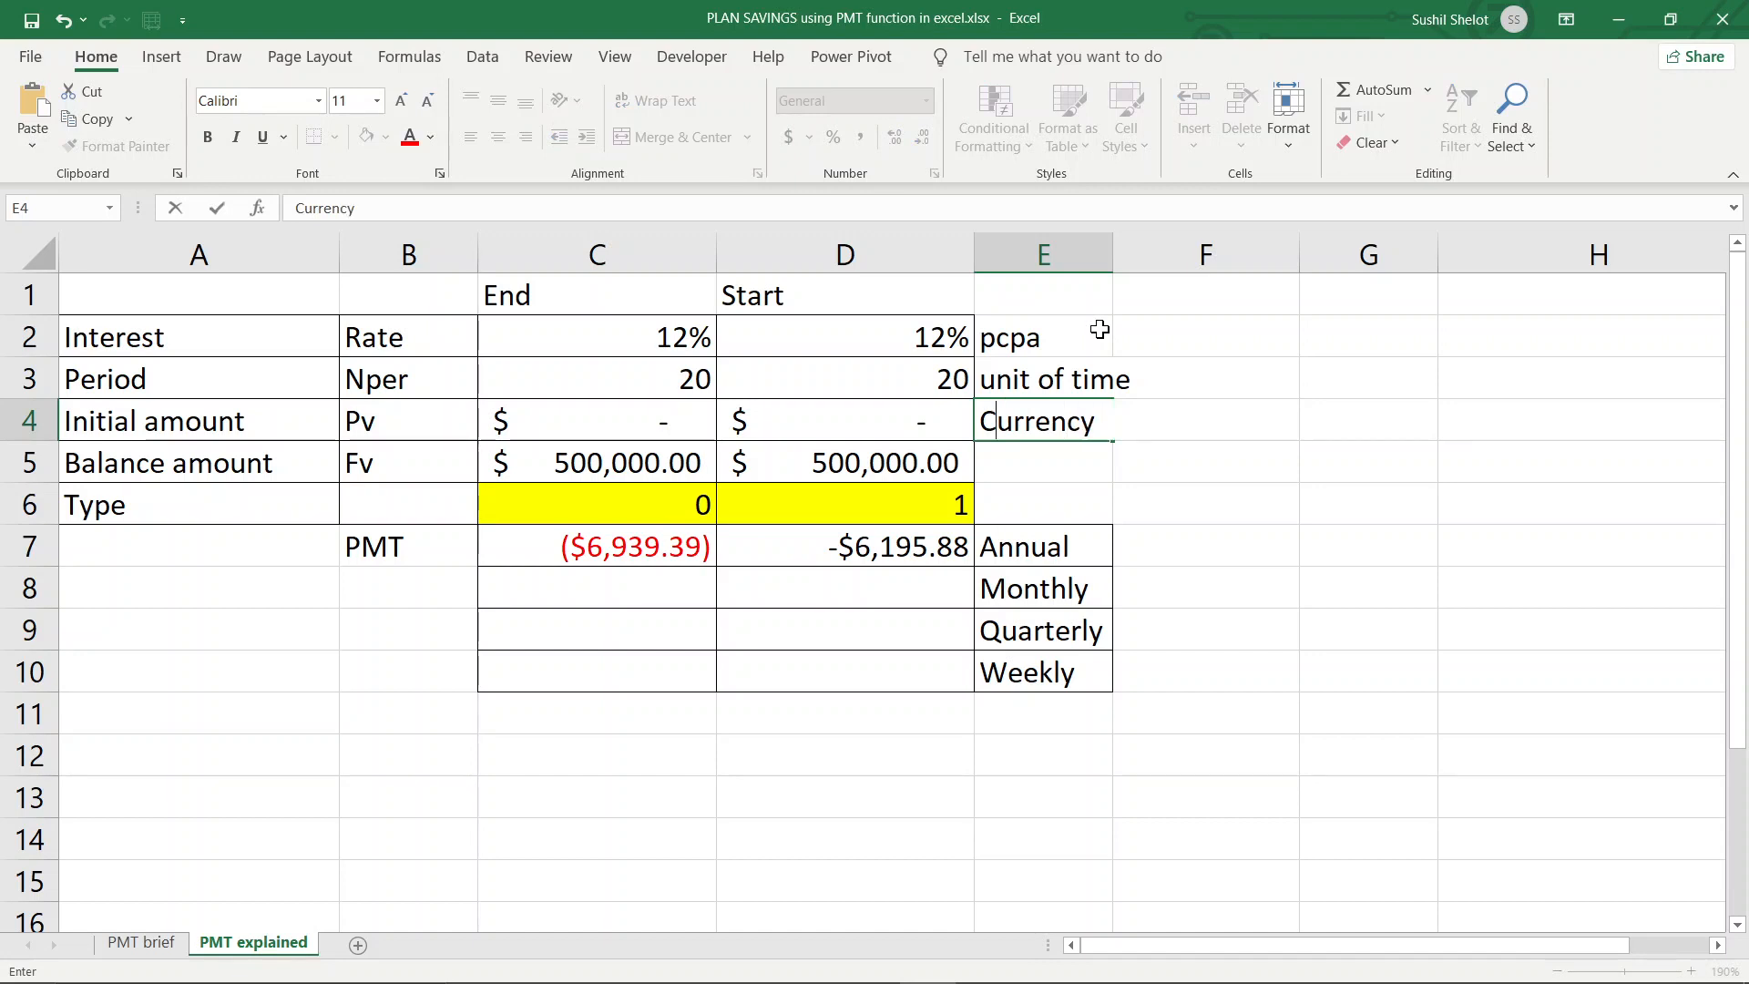
pyautogui.write(' unit')
pyautogui.press('Return')
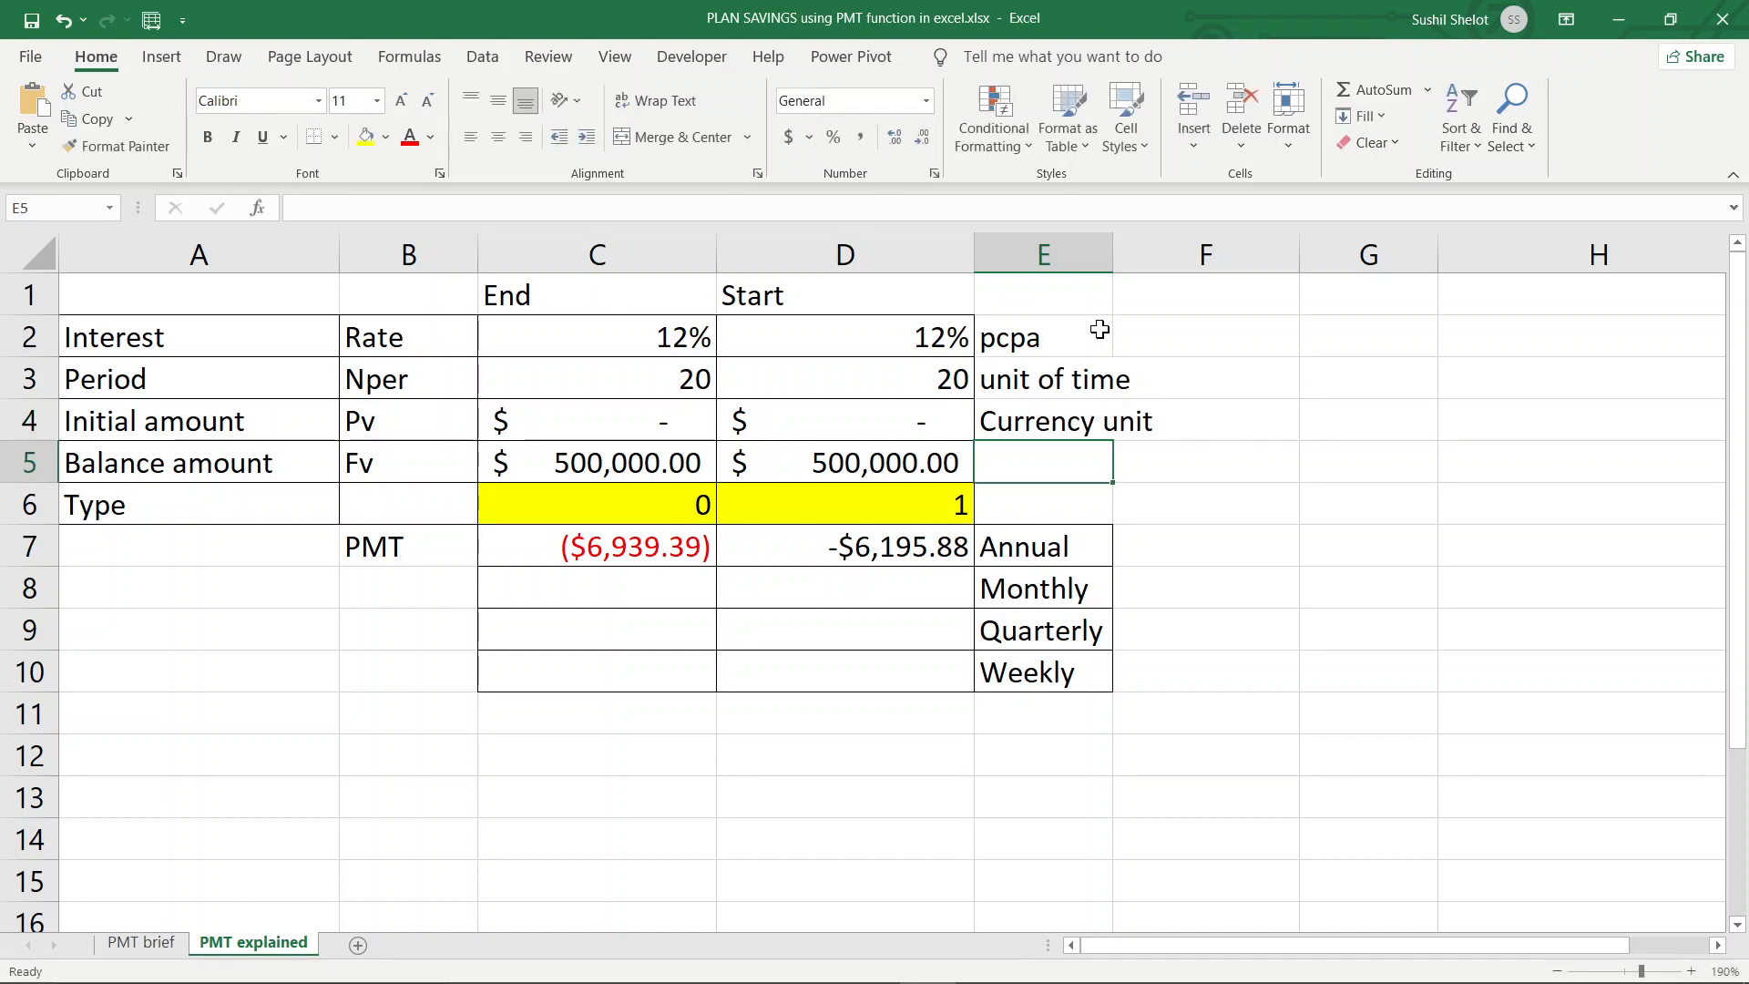
pyautogui.click(1089, 423)
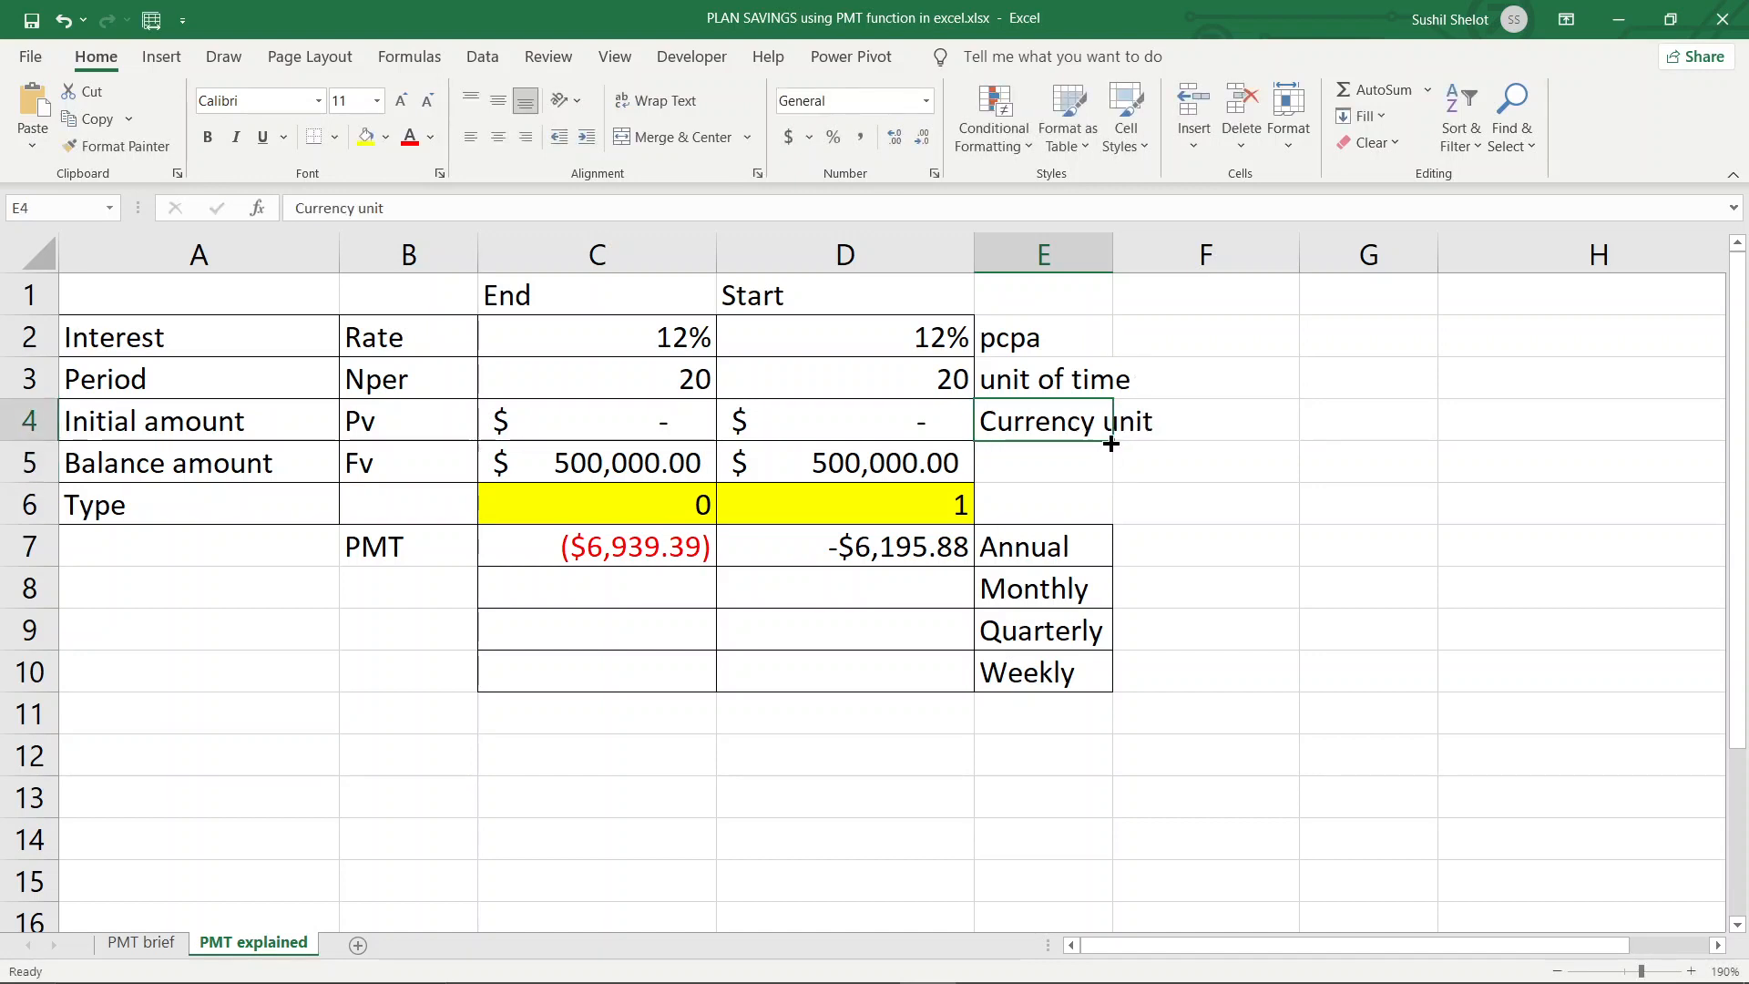
pyautogui.moveTo(1110, 464); pyautogui.dragTo(1104, 475)
# Enter the note "Numerical" for the payment type in E6.
pyautogui.click(1064, 513)
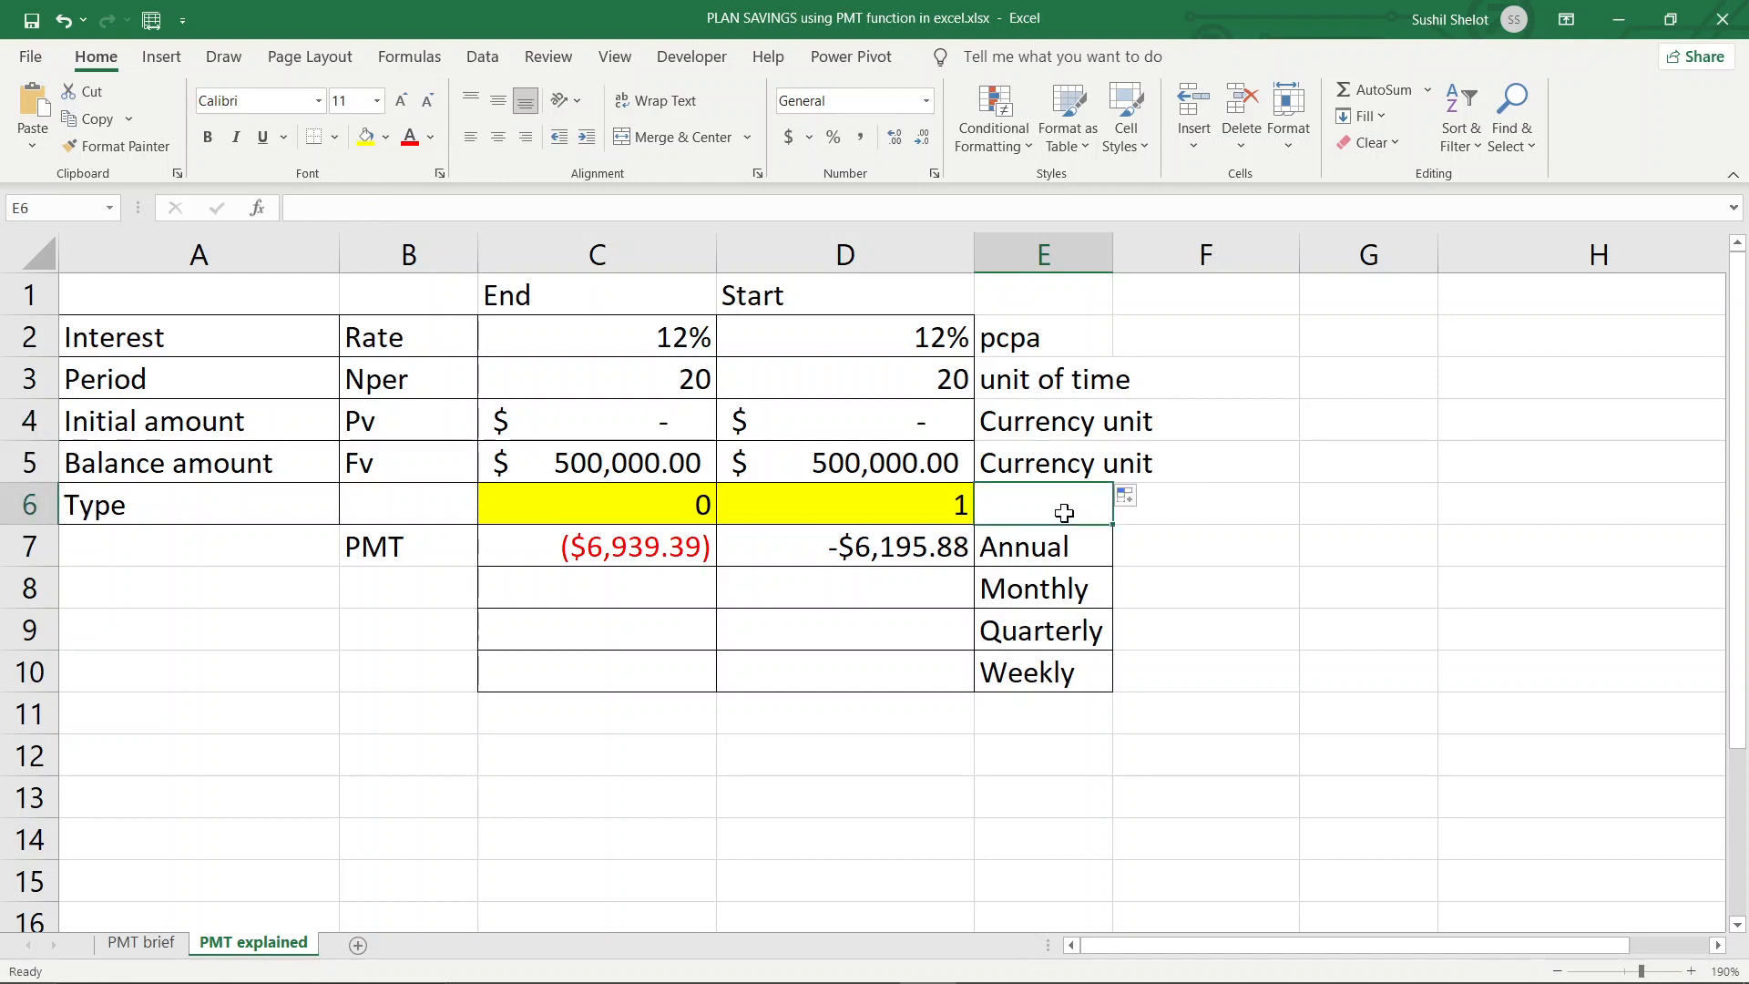
pyautogui.write('Numeri')
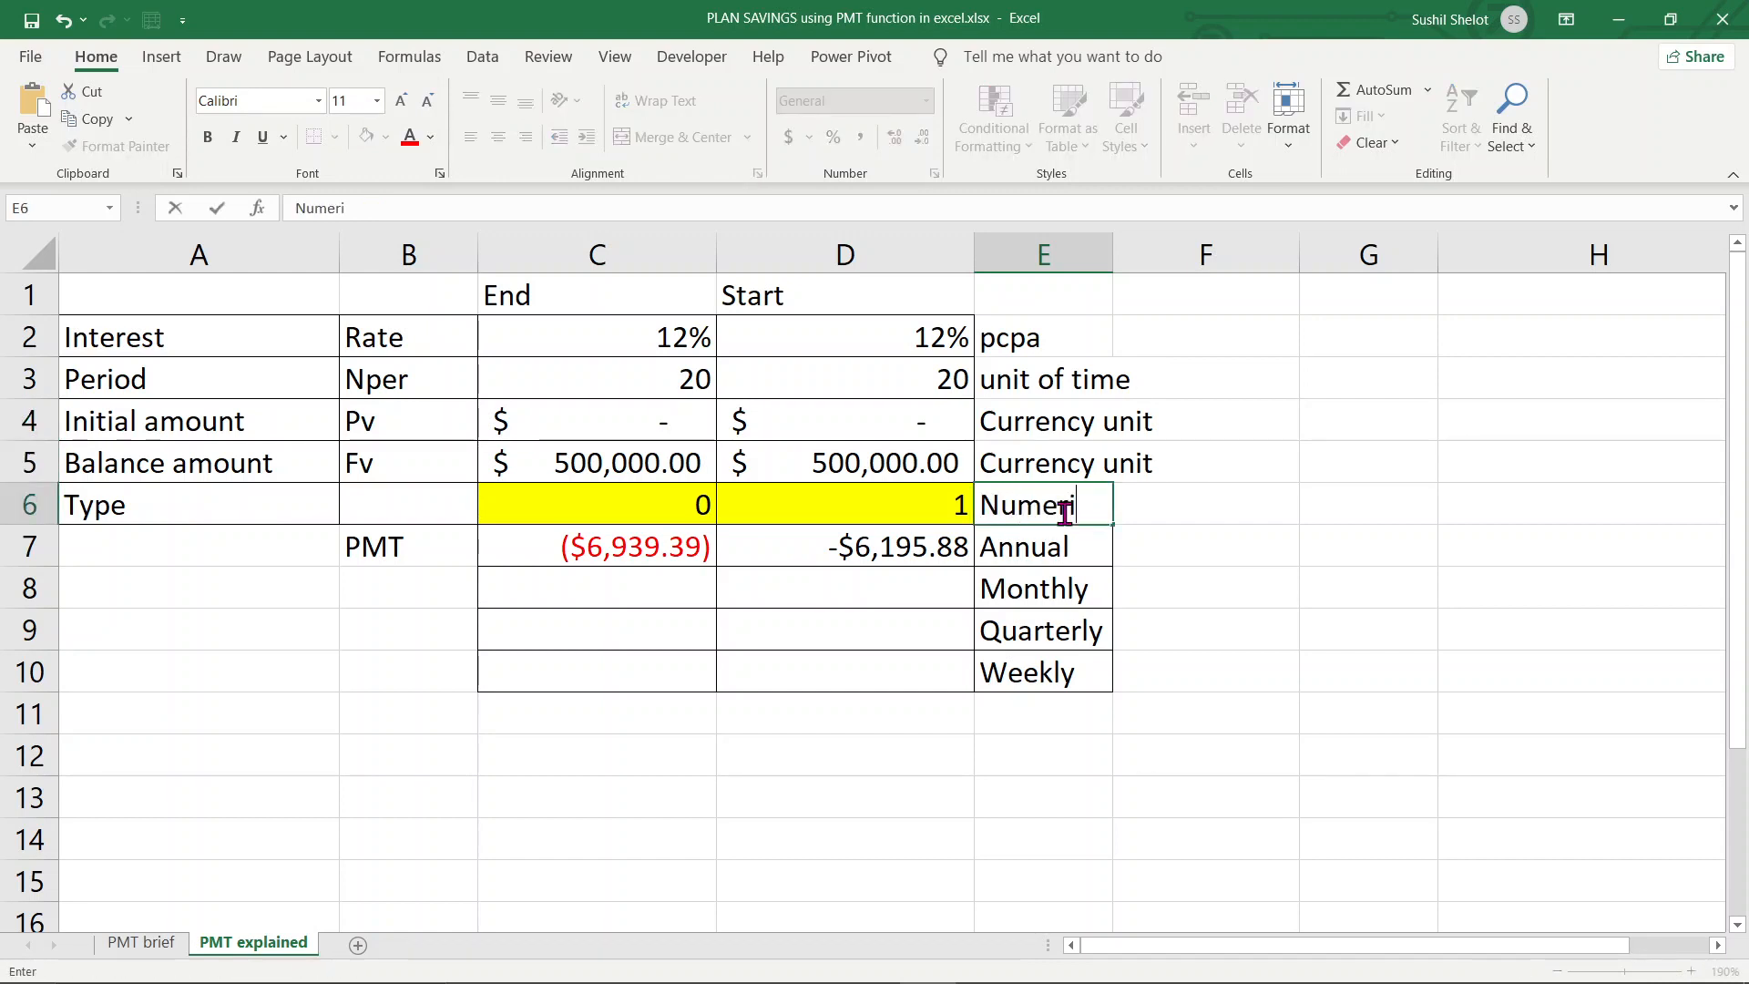
pyautogui.write('cal')
pyautogui.press('Return')
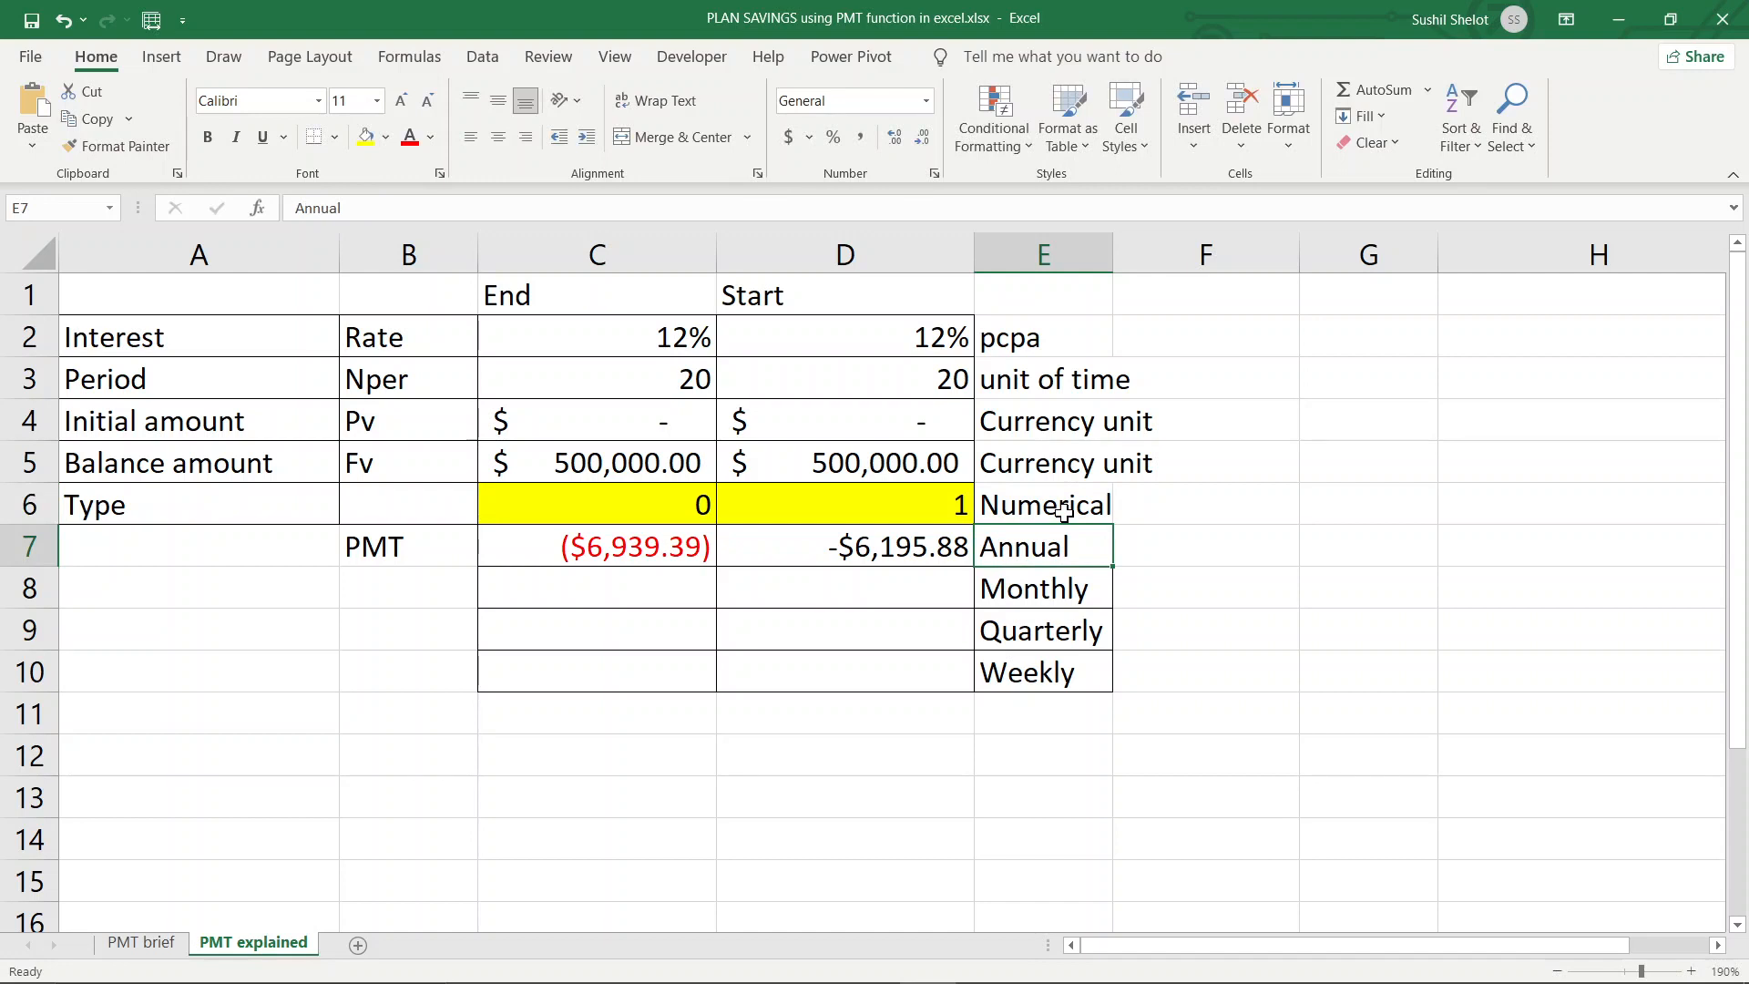
# Begin the End column's monthly PMT formula in C8 with C2/12 as the rate and C3*12 as the number of periods.
pyautogui.click(633, 592)
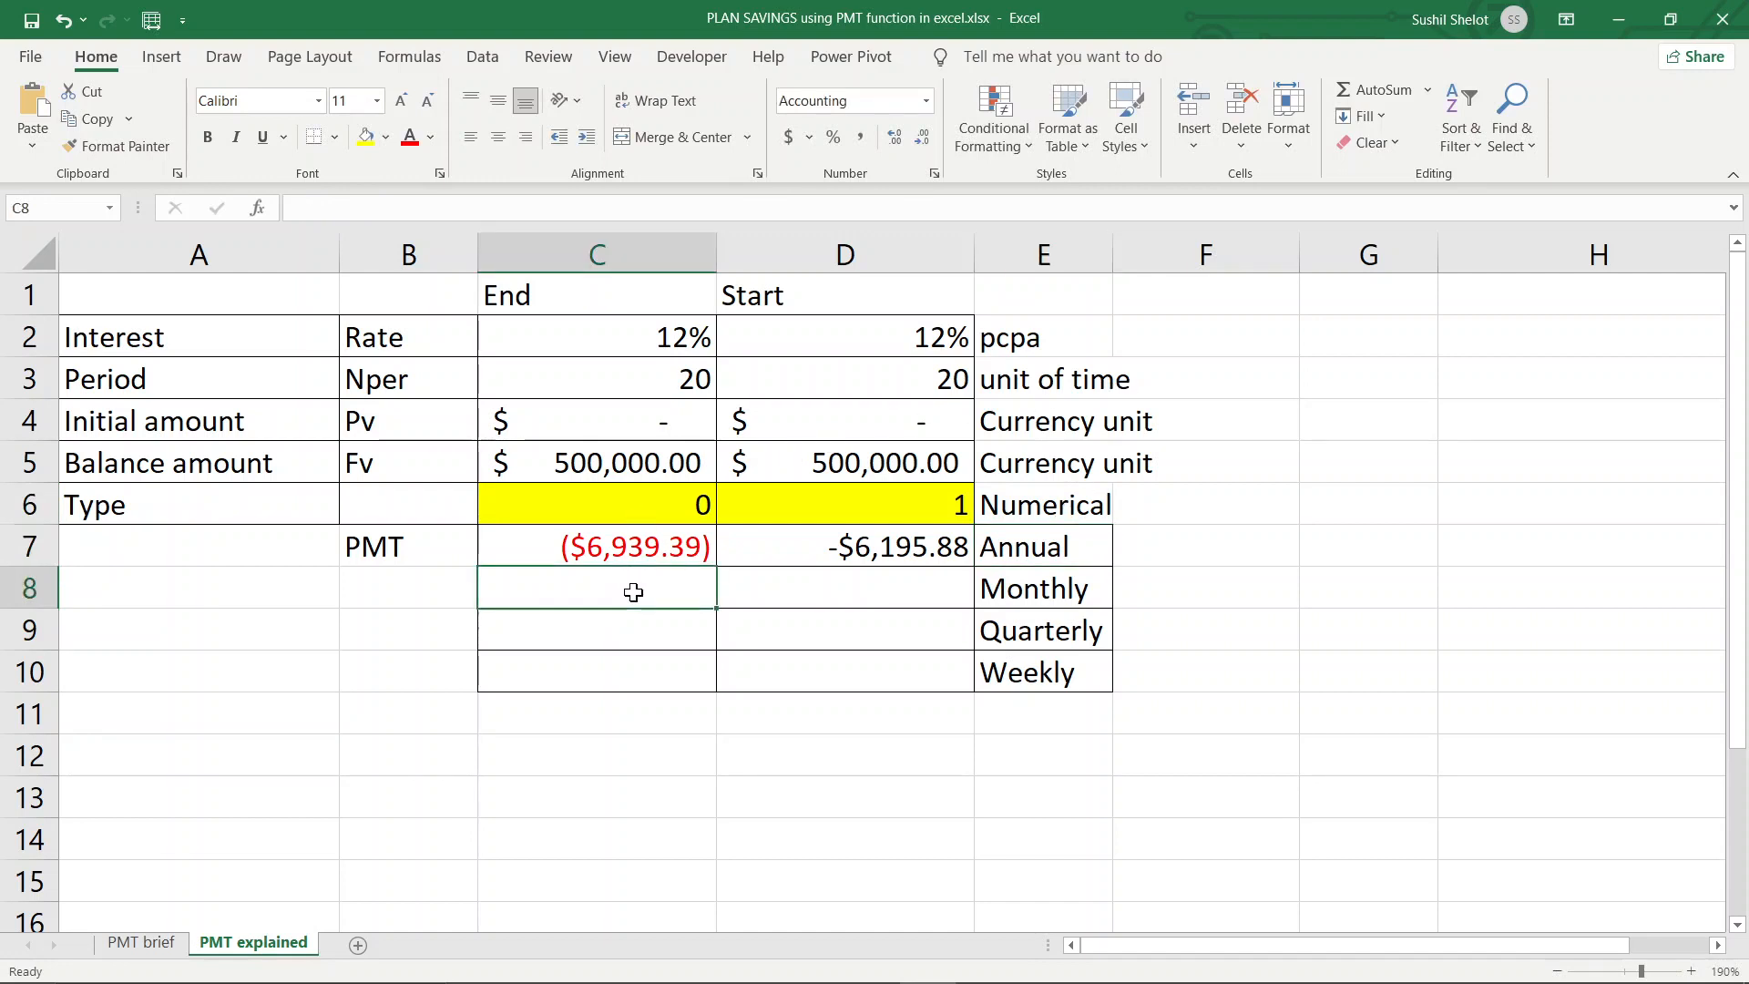
pyautogui.write('=pmt')
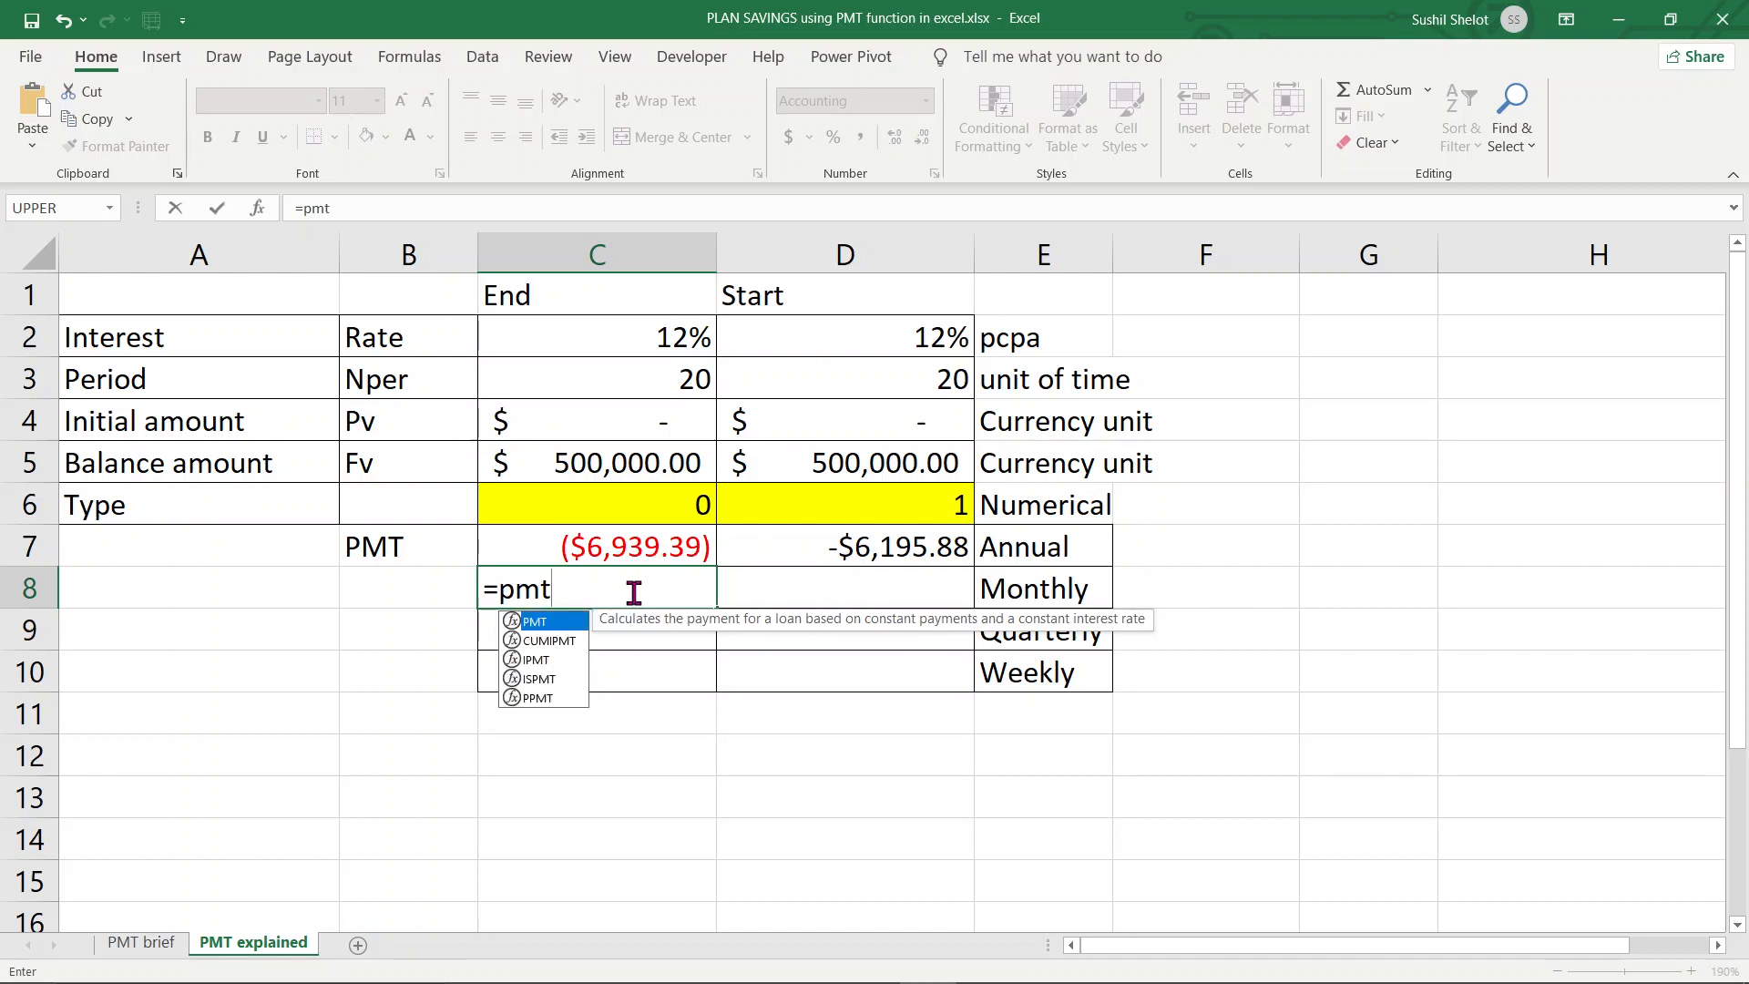
pyautogui.press('Tab')
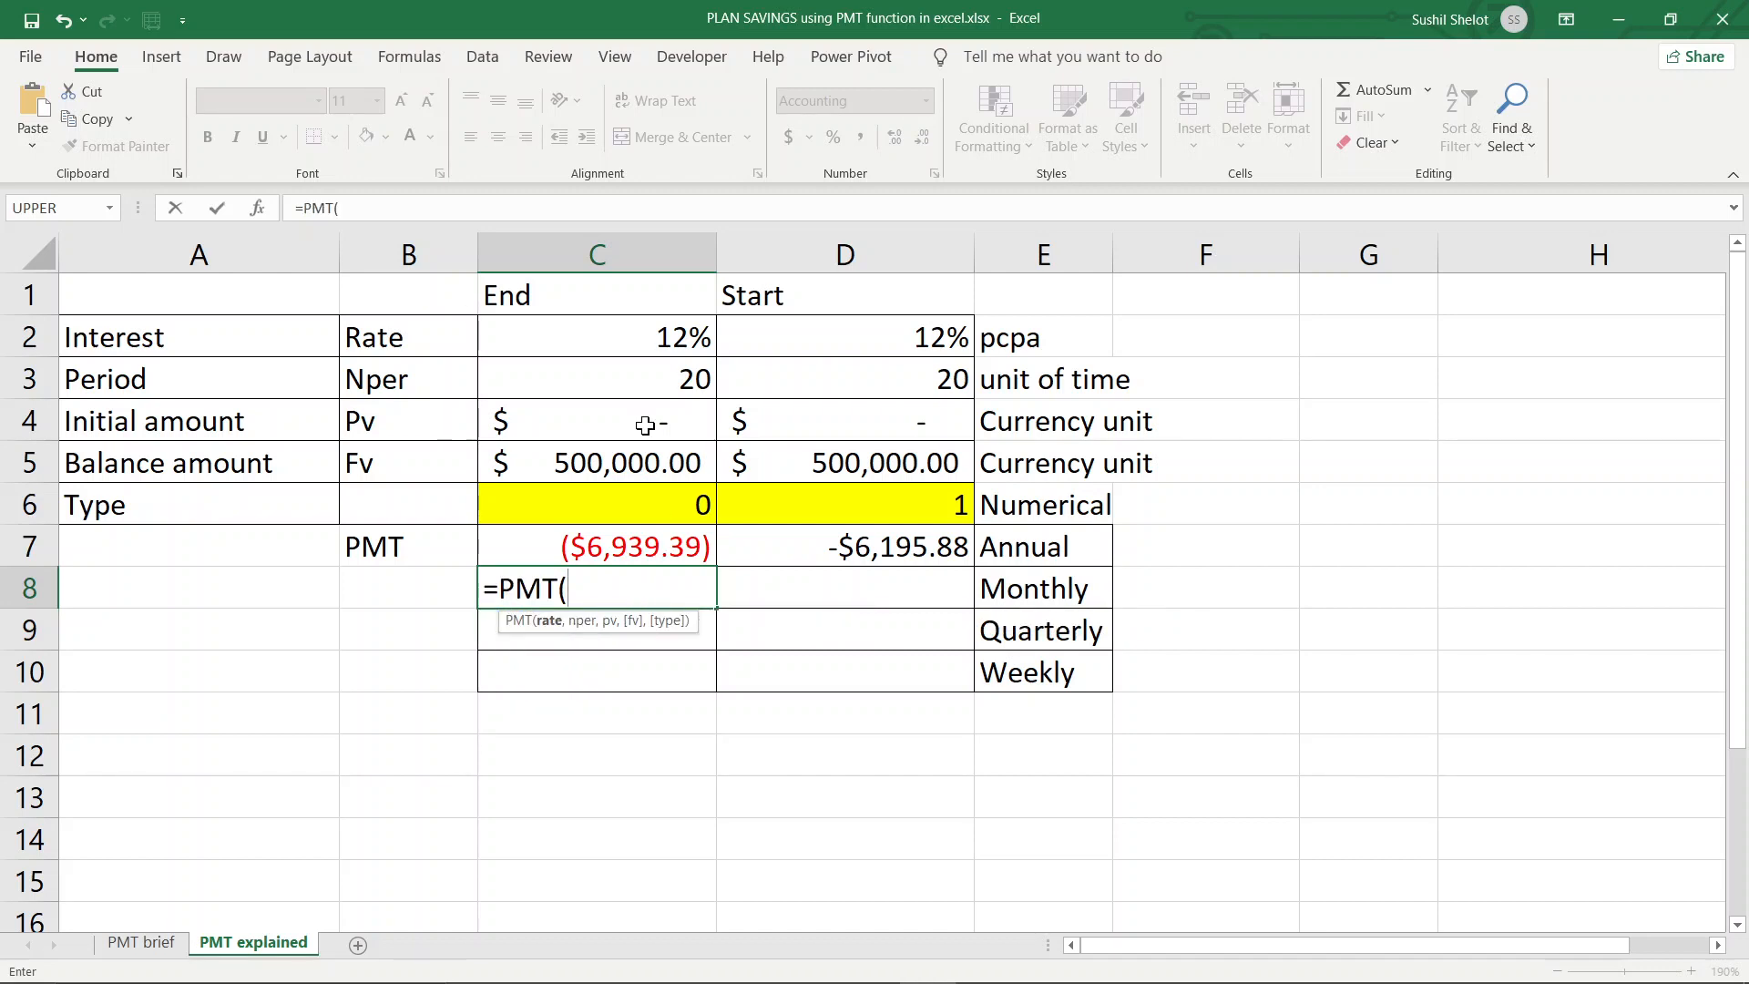
pyautogui.click(652, 338)
pyautogui.write('/12')
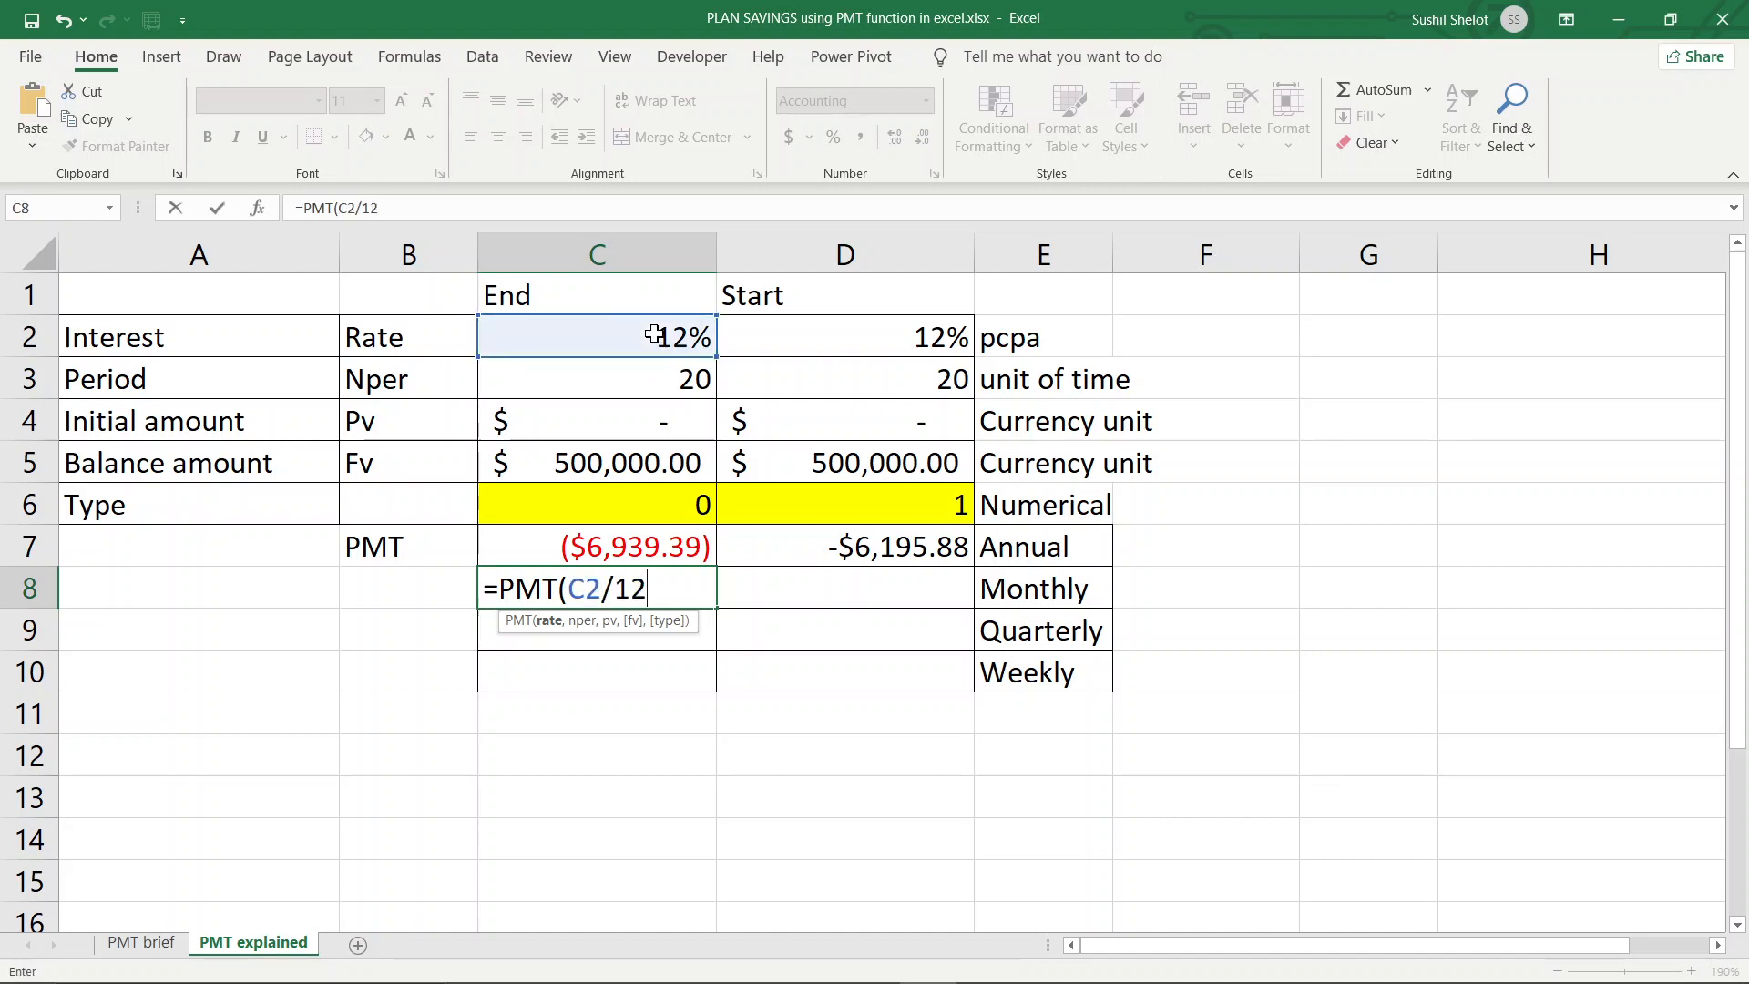
pyautogui.write(',')
pyautogui.click(659, 374)
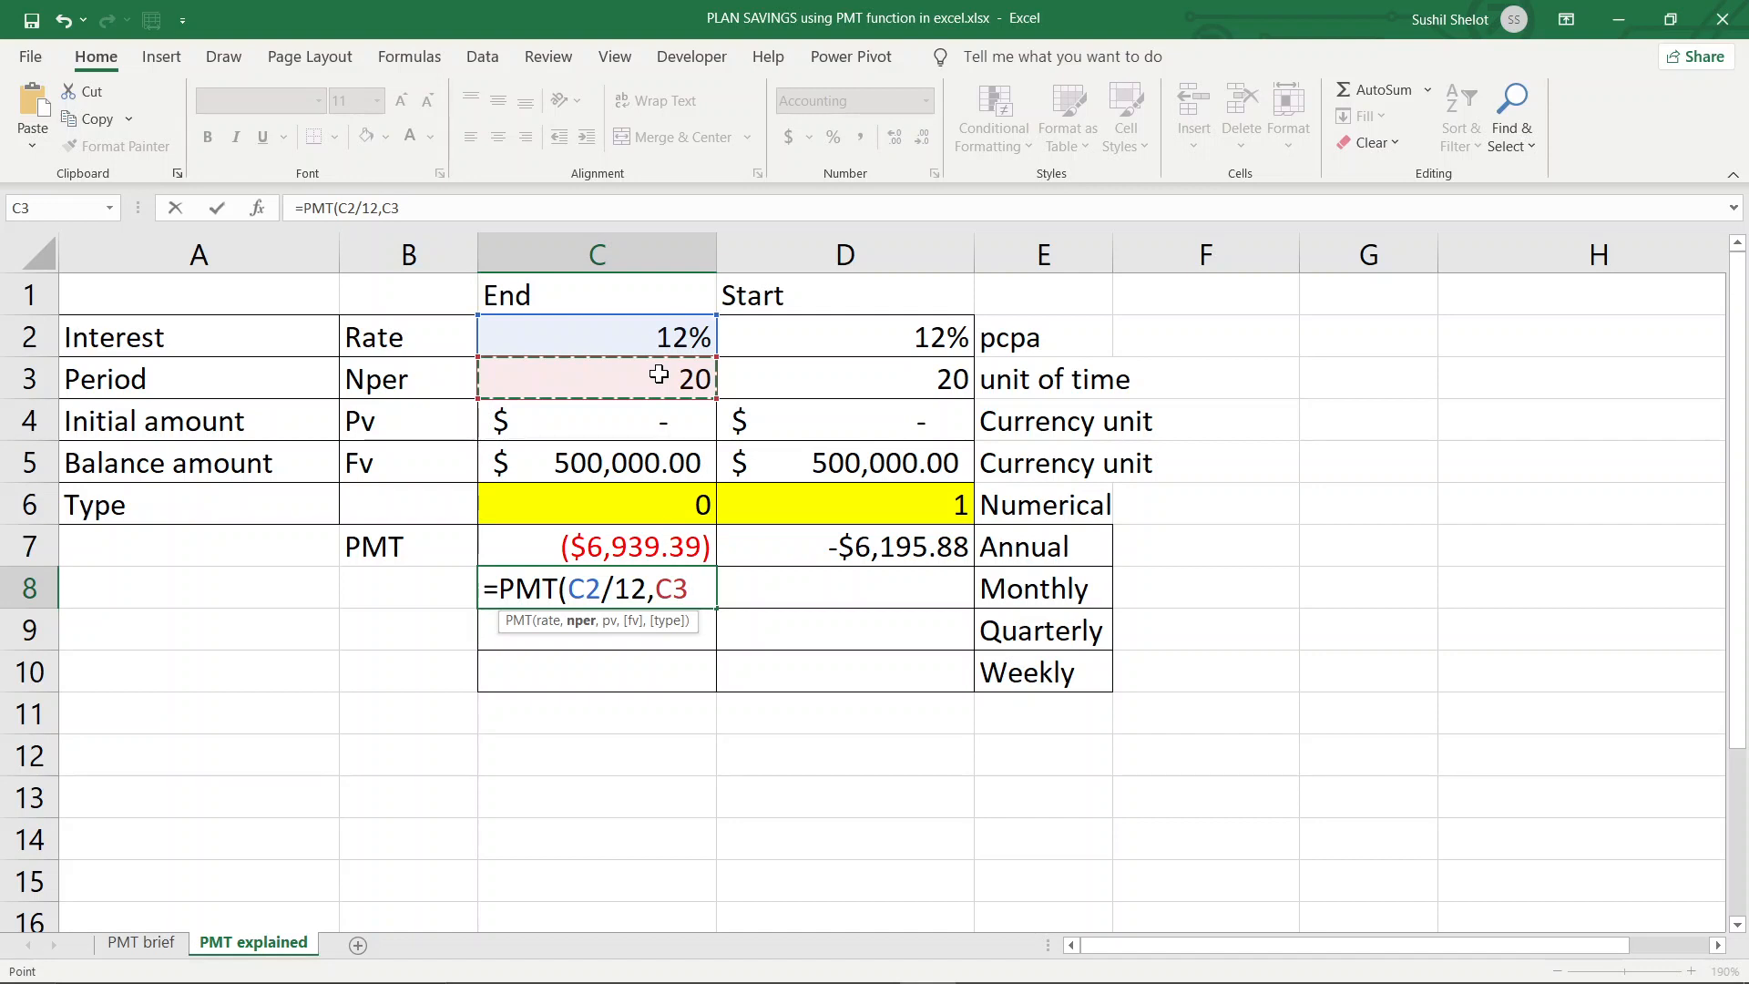
pyautogui.write('*12')
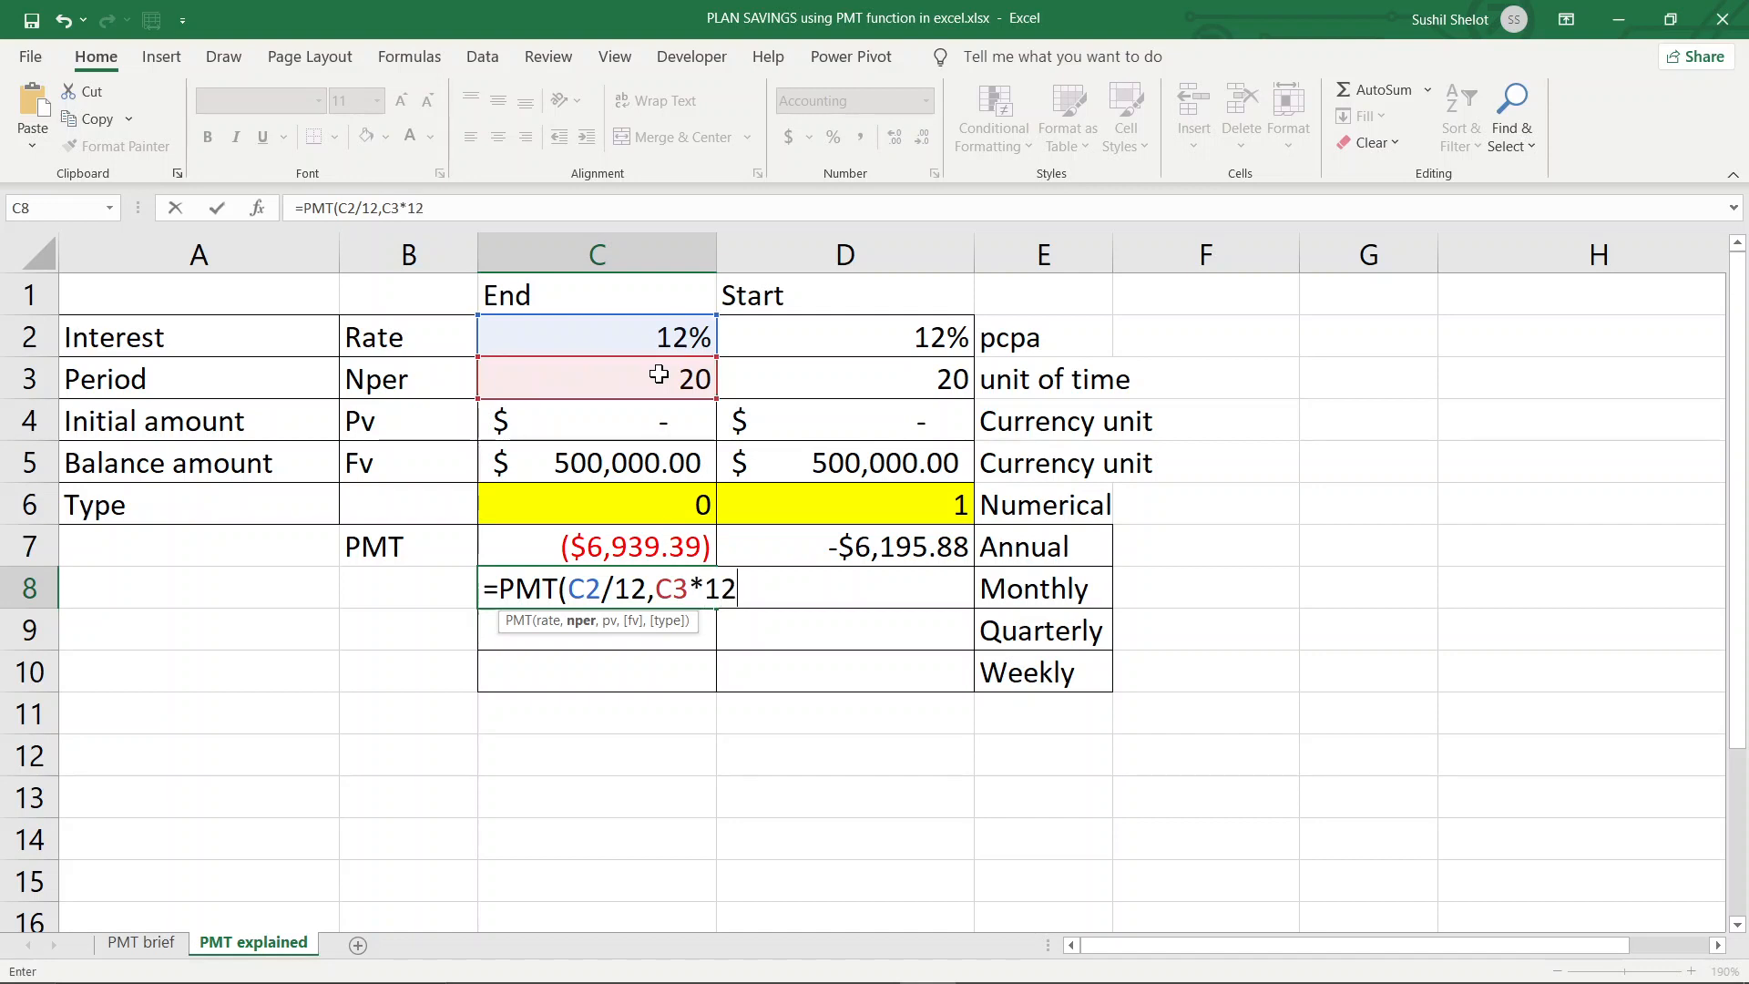
# Complete the monthly PMT formula in C8 with C4 as present value, C5 as future value and C6 as type.
pyautogui.write(',')
pyautogui.click(595, 418)
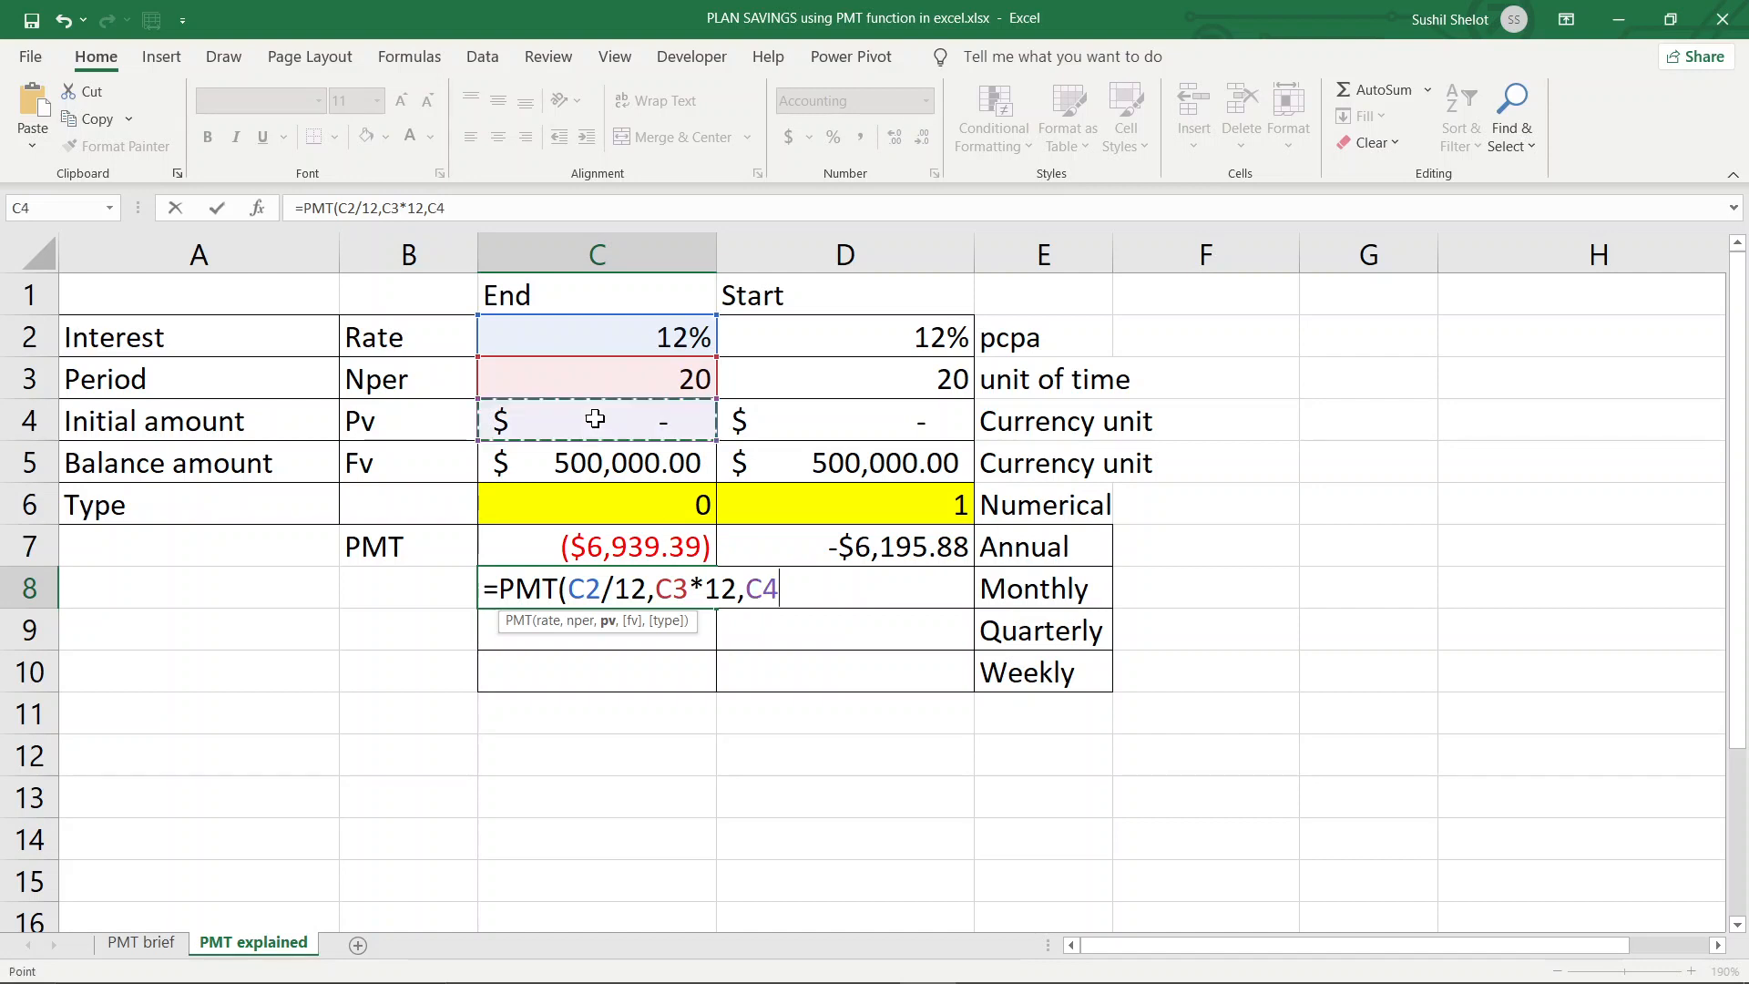
pyautogui.write(',')
pyautogui.click(608, 464)
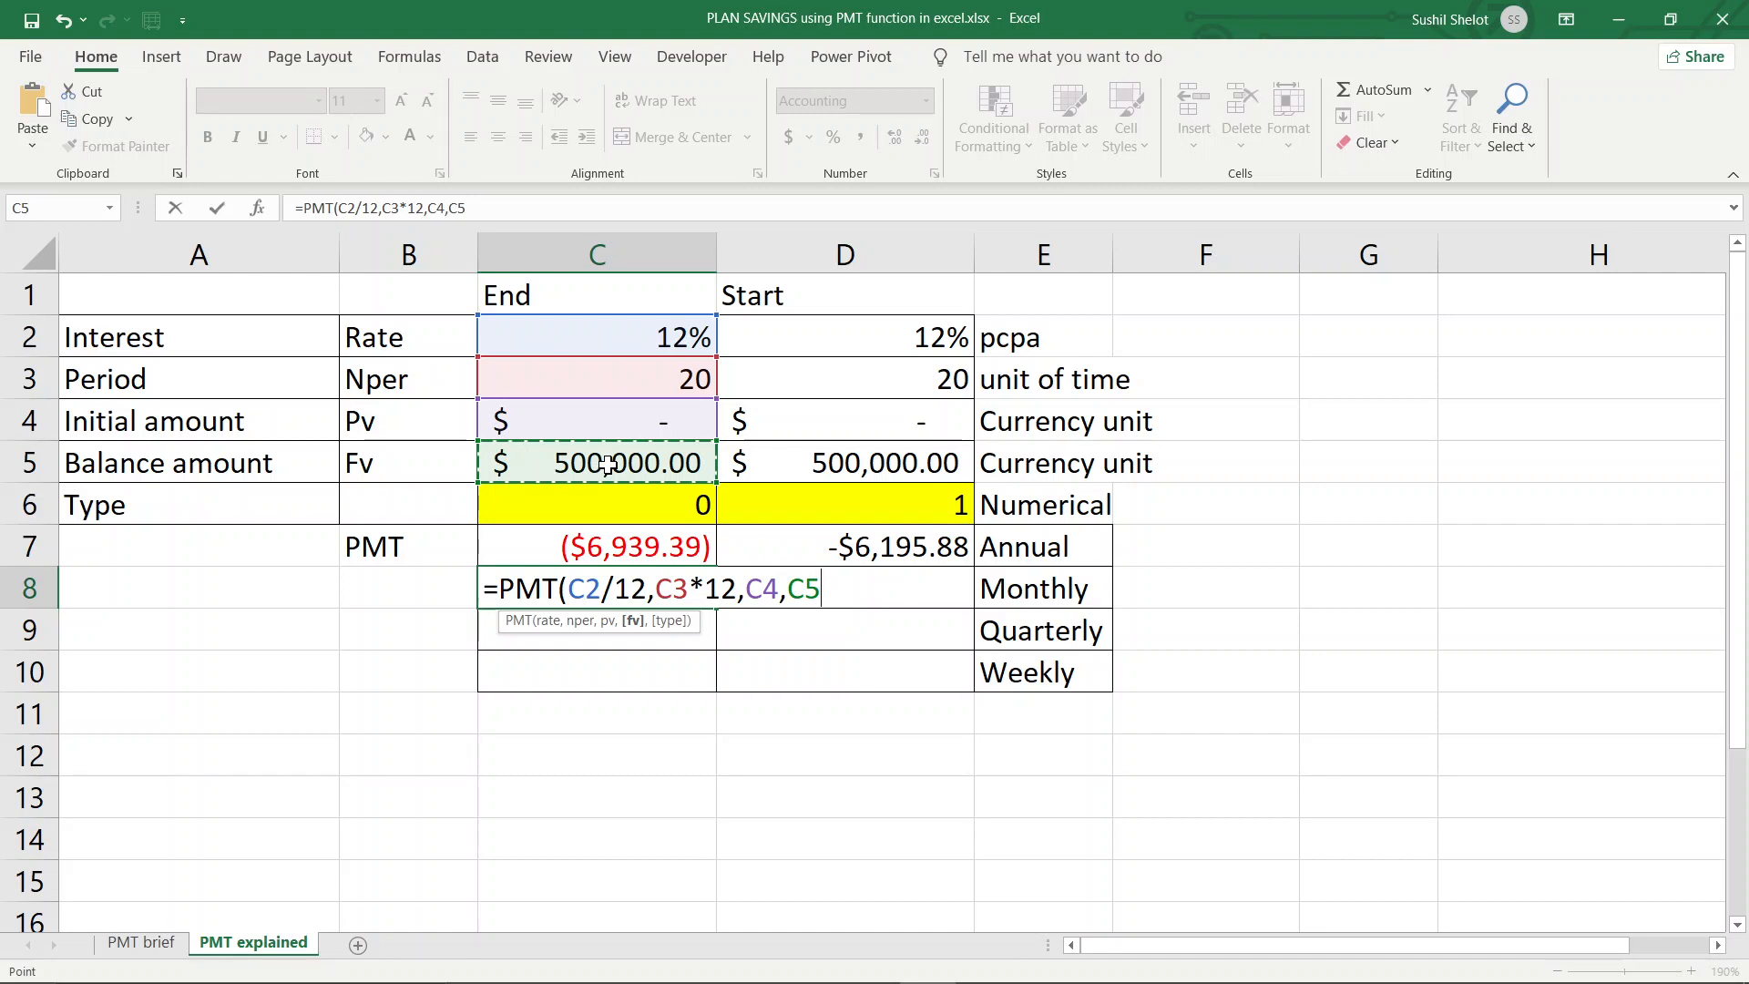
pyautogui.write(',')
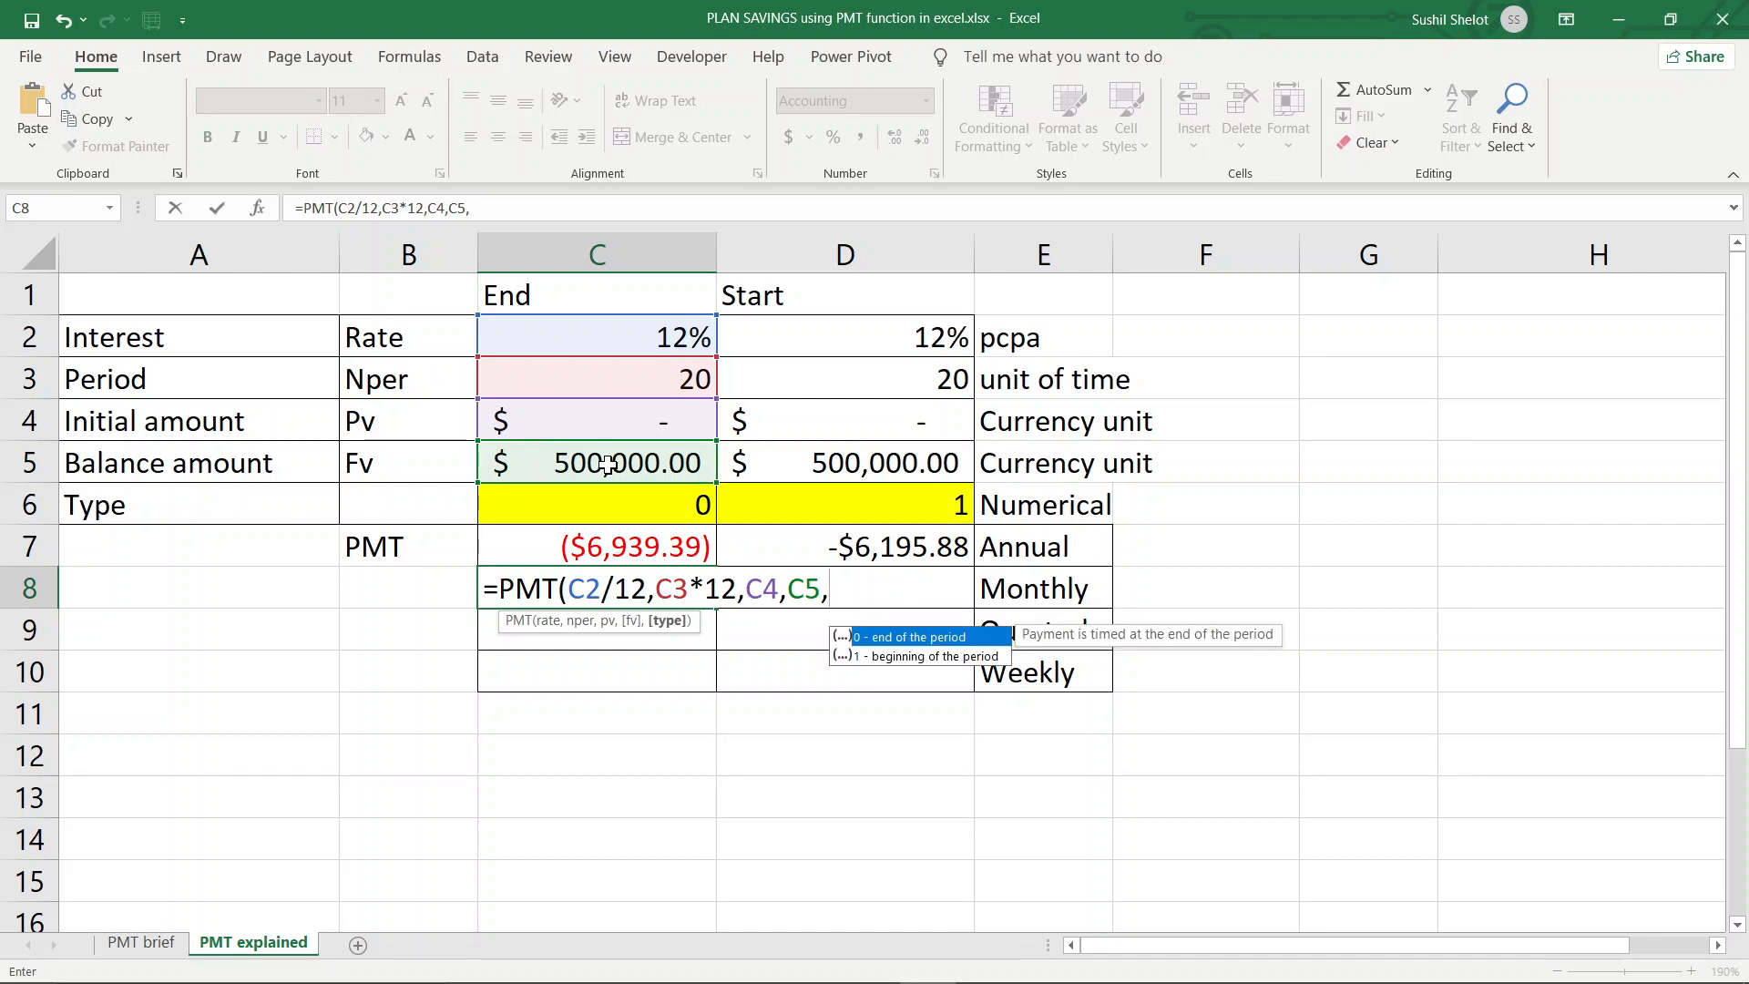
pyautogui.click(561, 507)
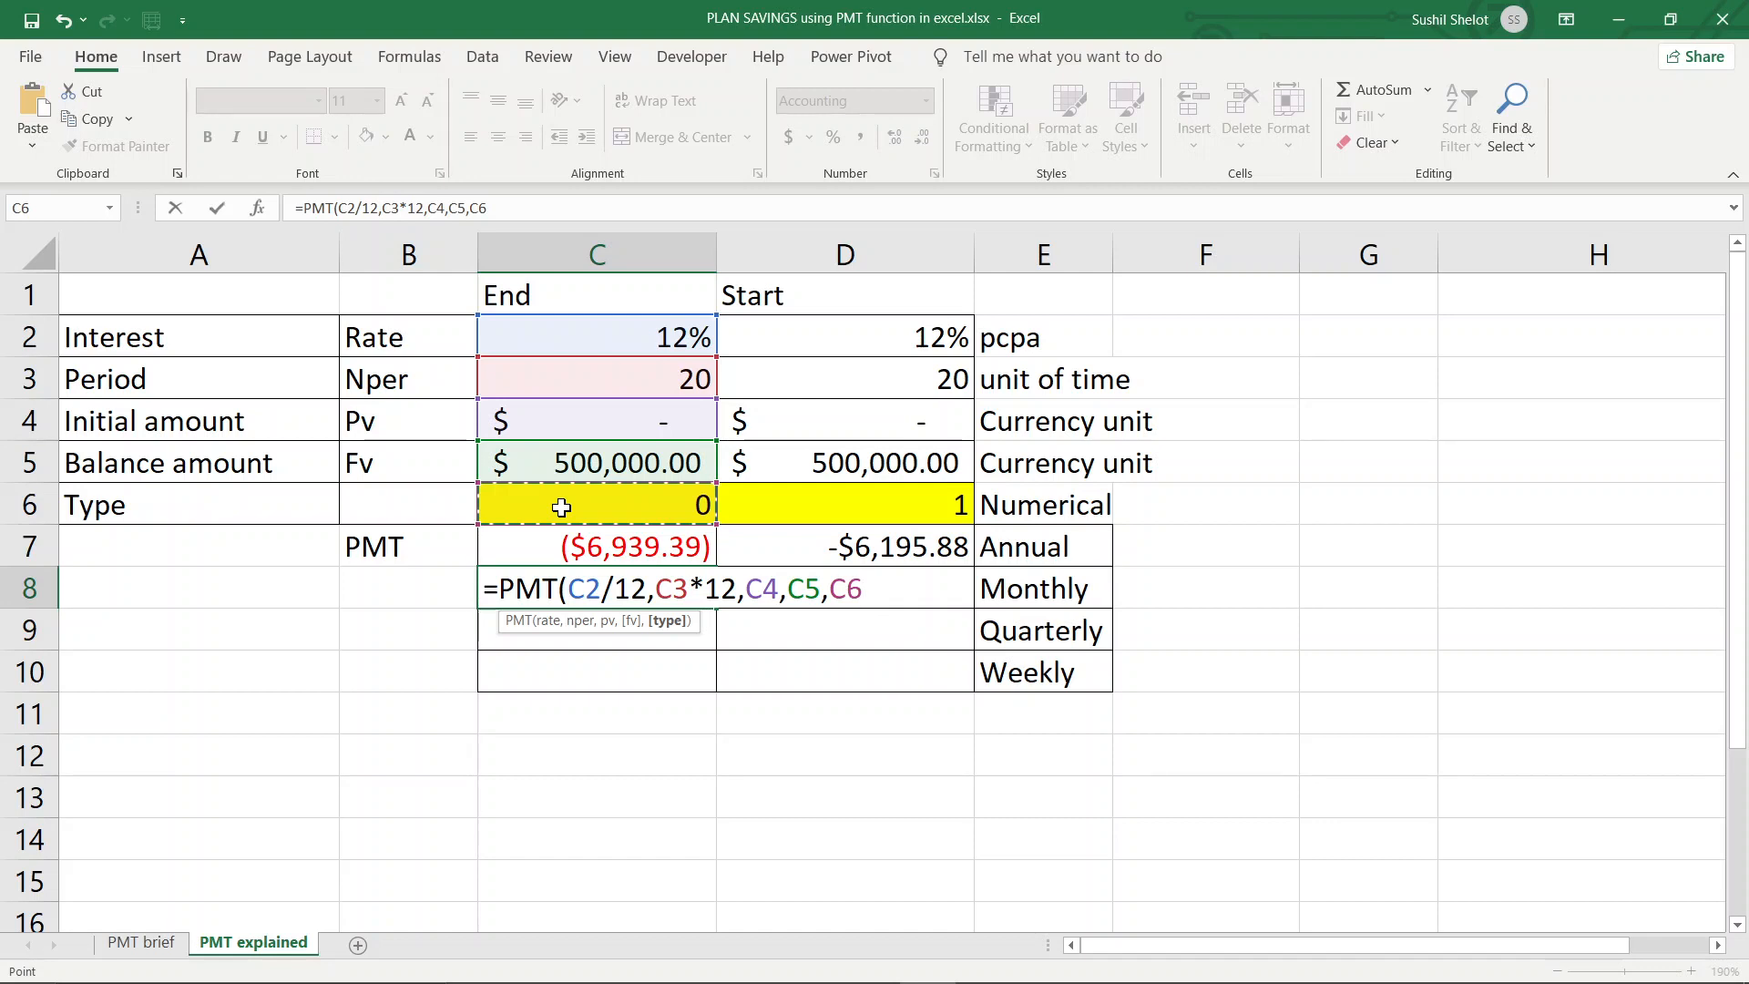
pyautogui.write(')')
pyautogui.press('Return')
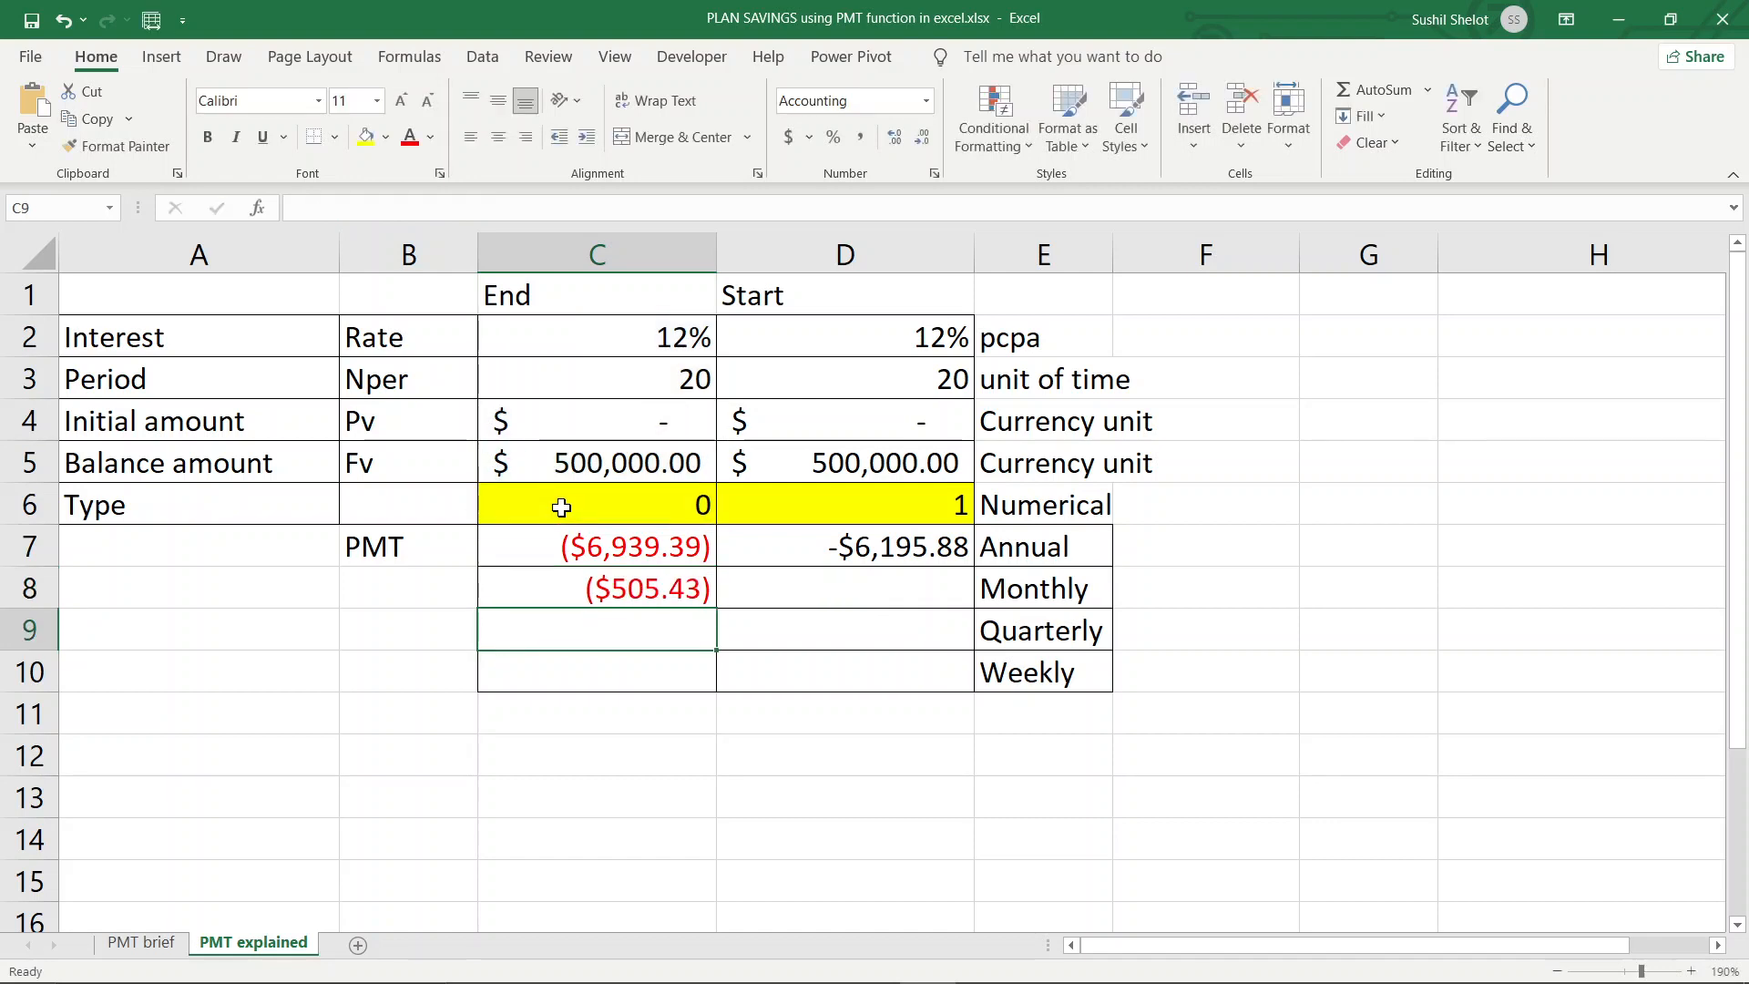
# Copy the monthly PMT formula from C8 across to D8 and check the cell references in the copy.
pyautogui.click(711, 597)
pyautogui.moveTo(721, 609); pyautogui.dragTo(906, 613)
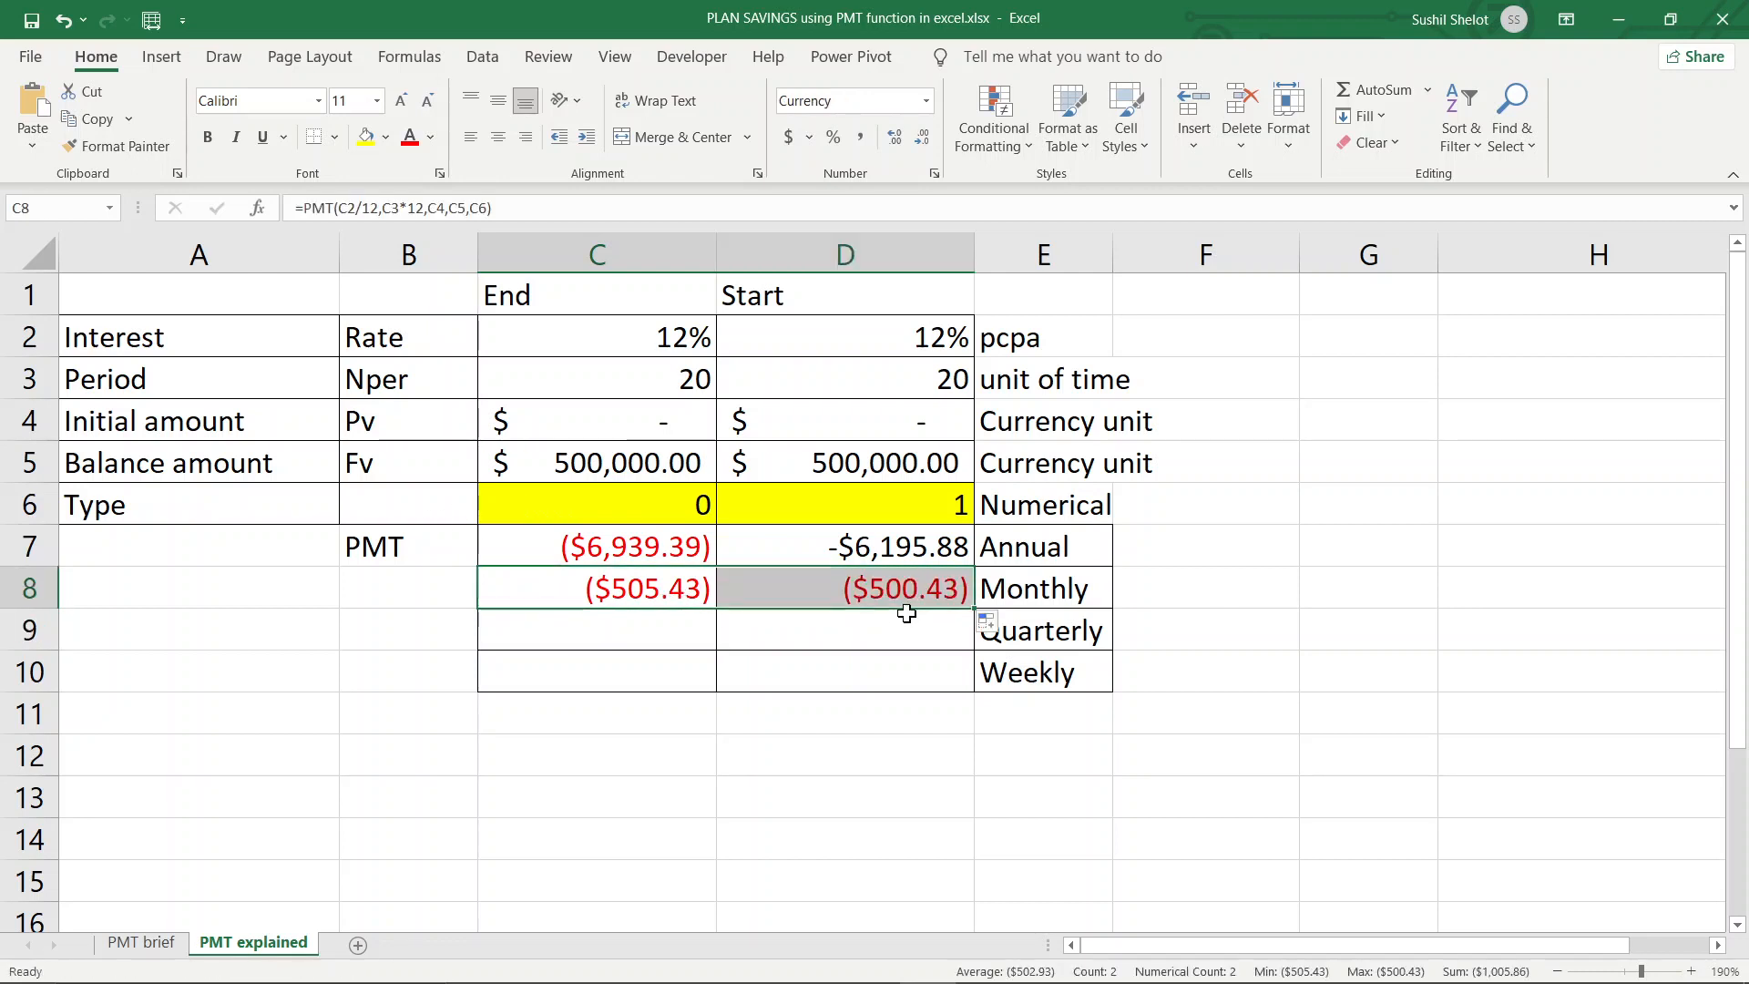
pyautogui.click(944, 587)
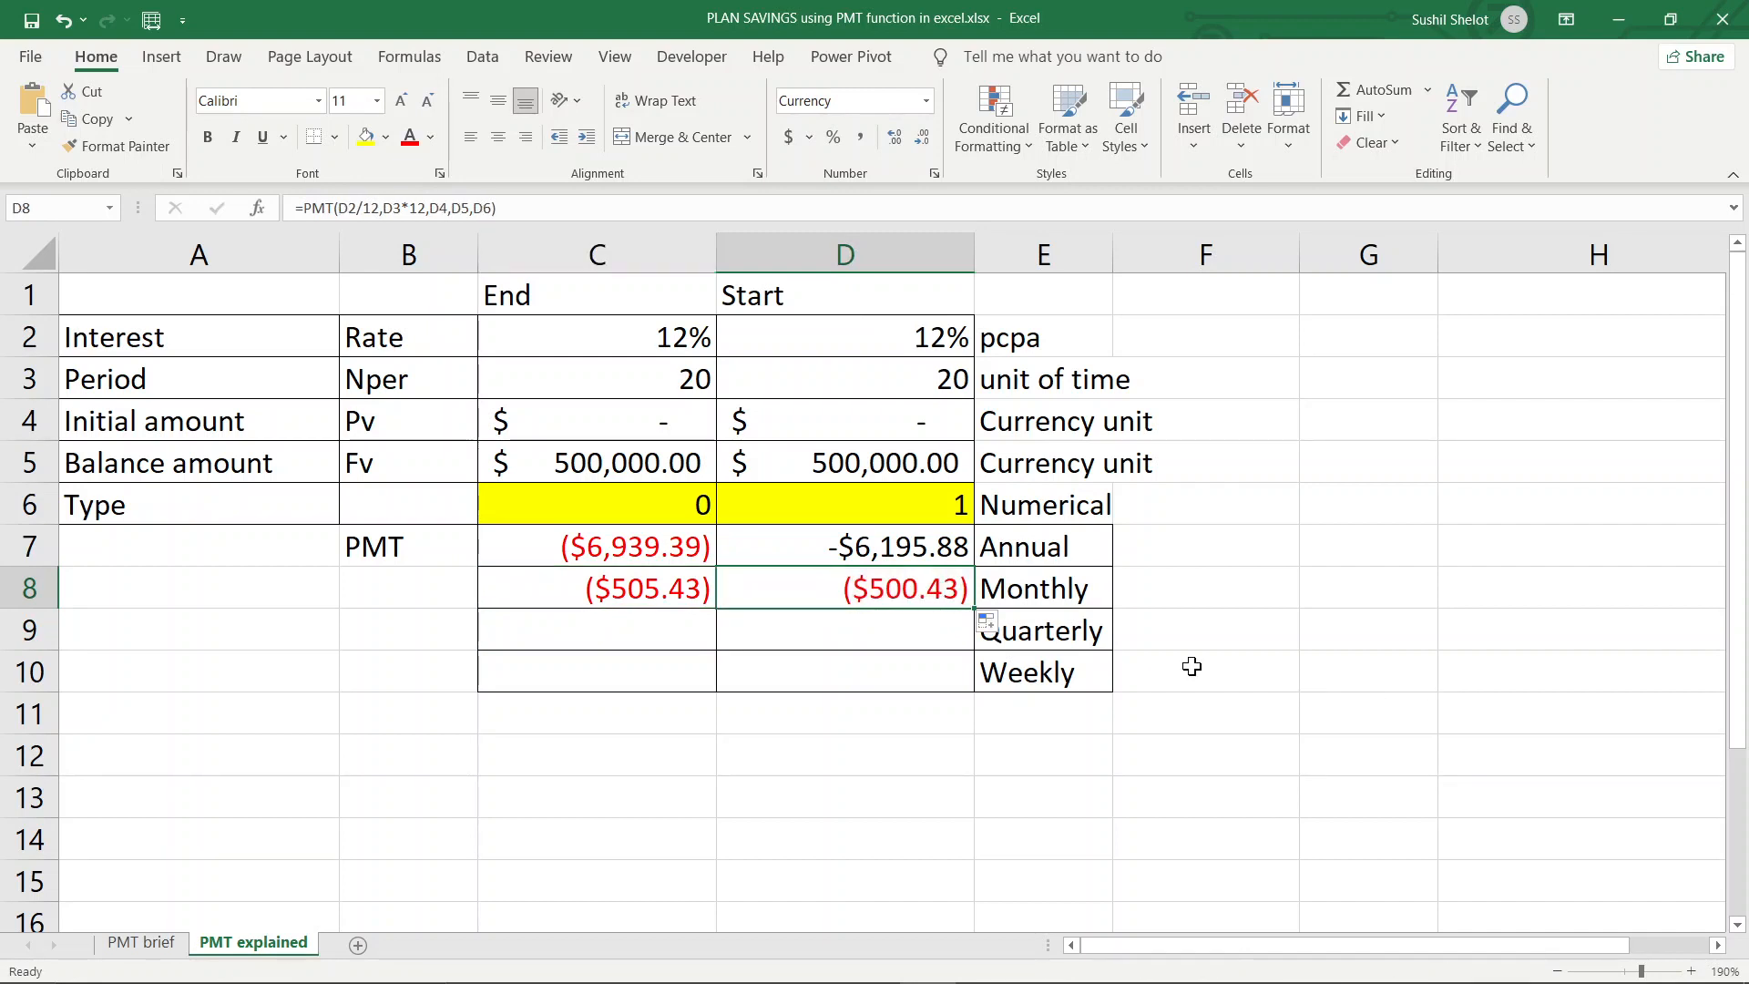
pyautogui.doubleClick(922, 593)
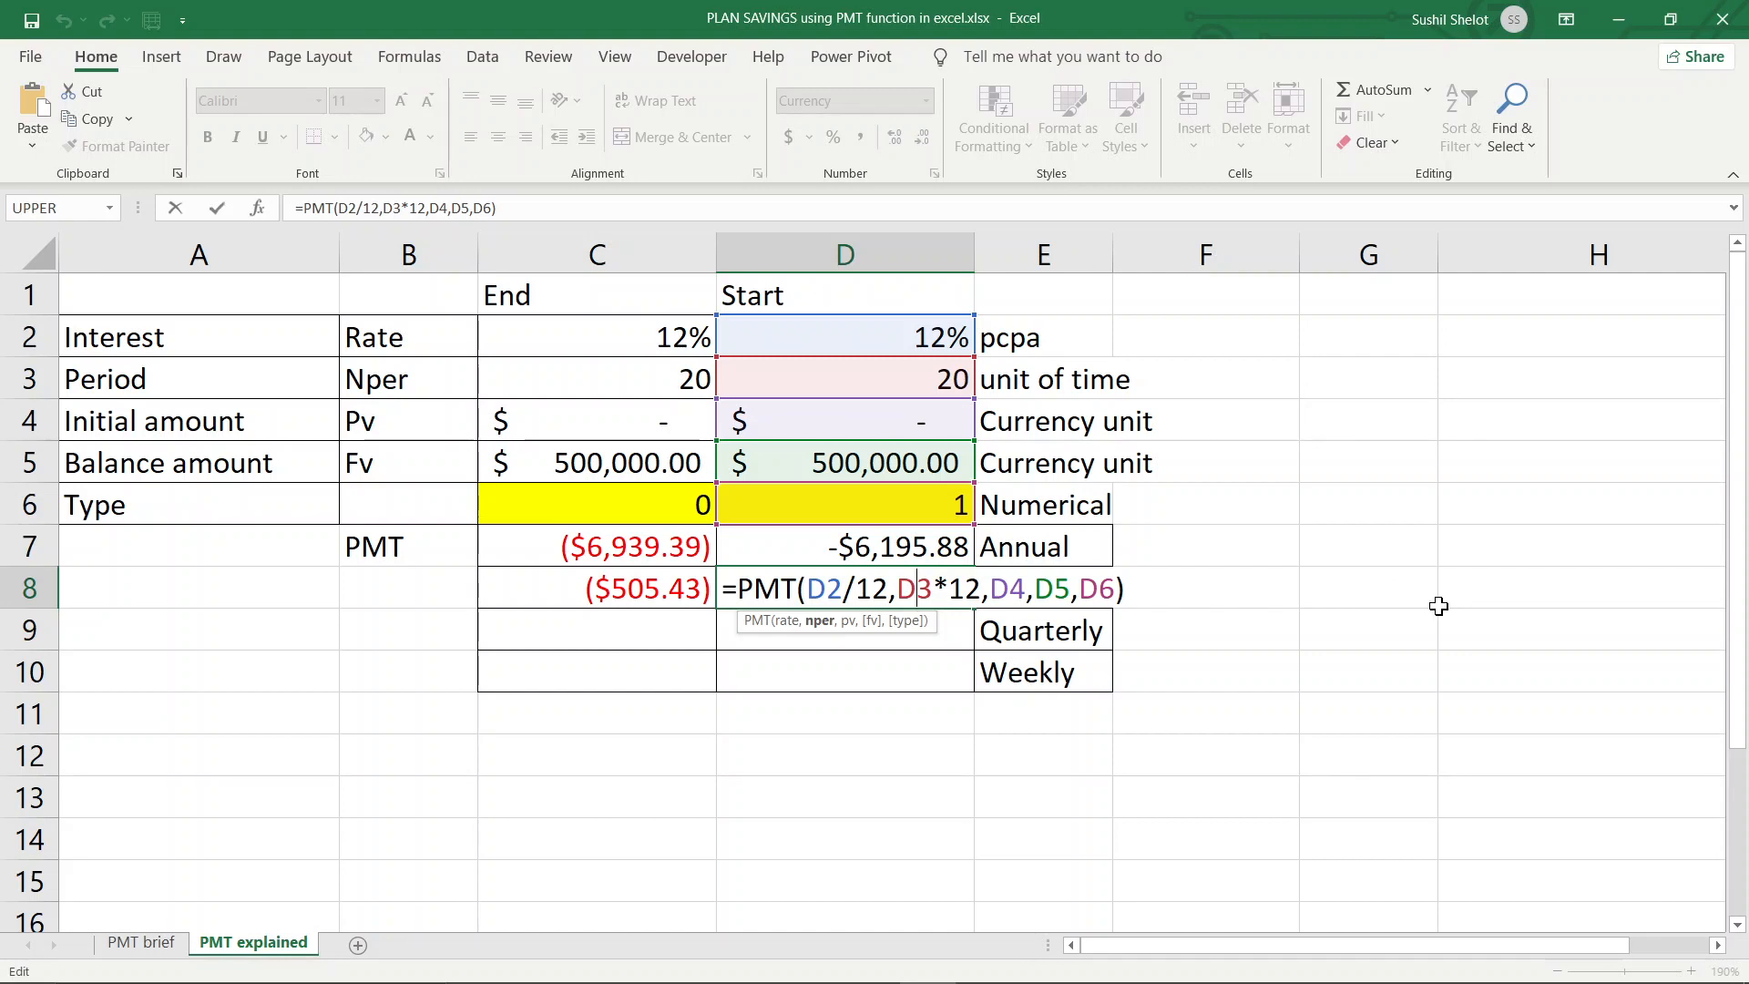
pyautogui.hotkey('ctrl', 'Return')
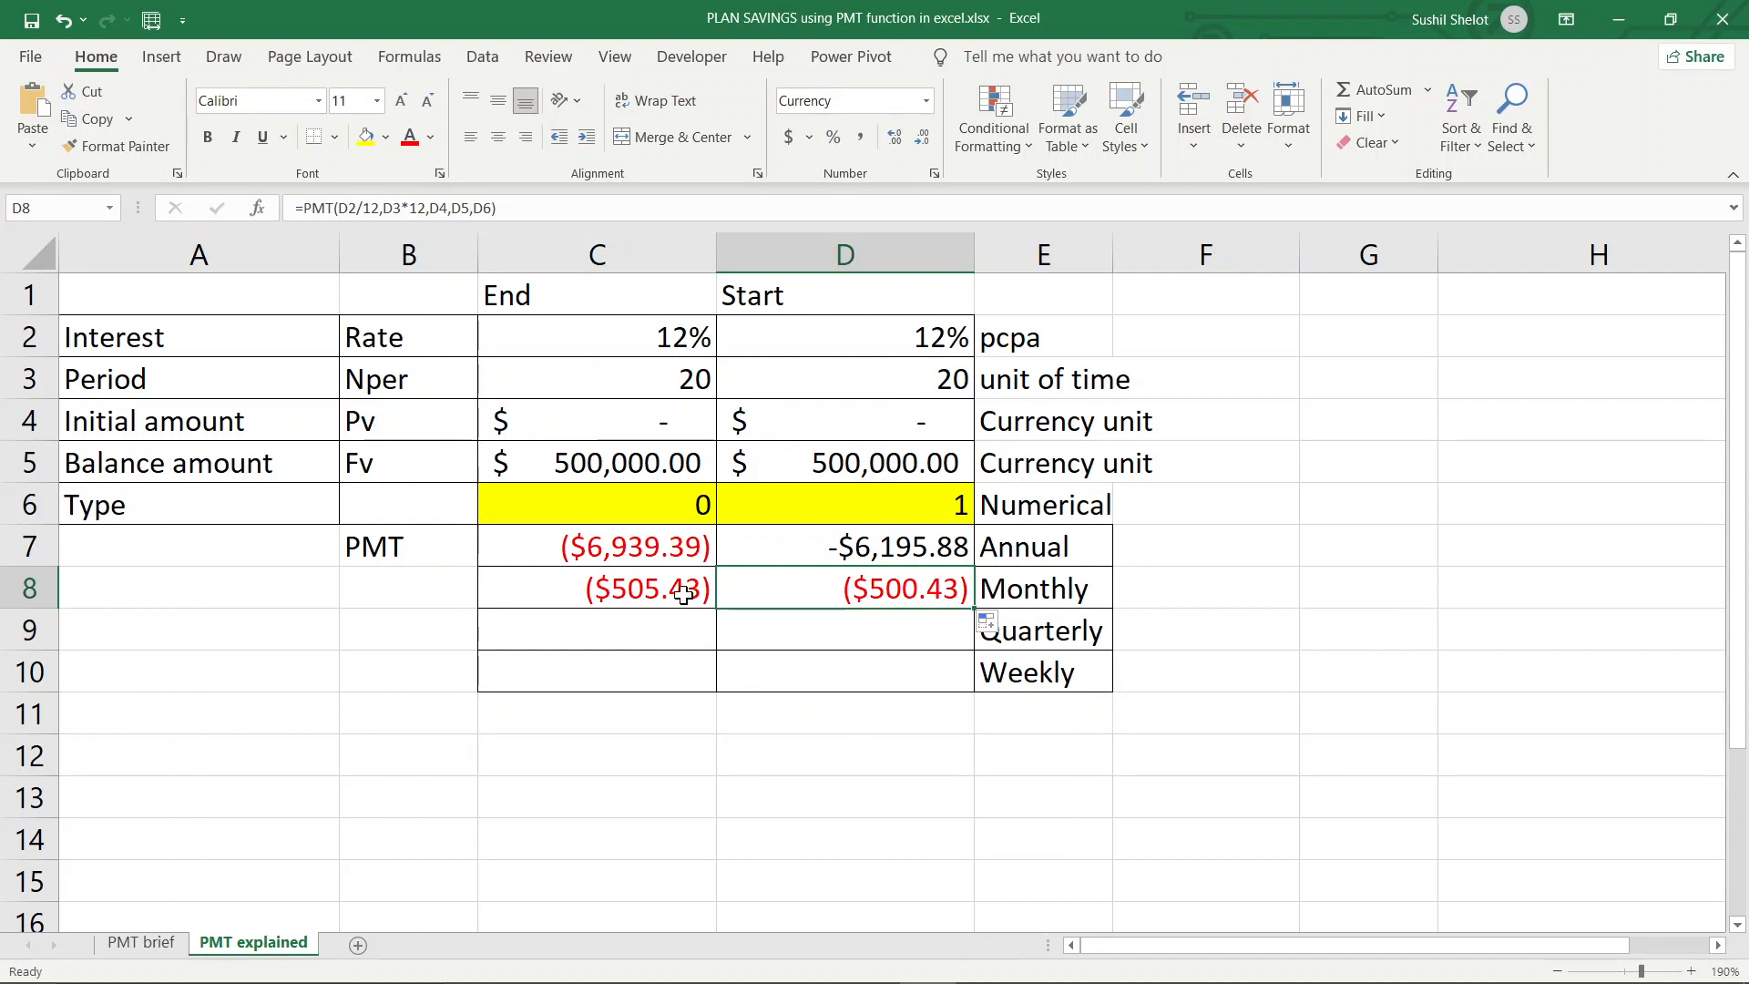
# Begin the End column's quarterly PMT formula in C9 with C2/4 as the rate and C3*4 as the number of periods.
pyautogui.click(683, 629)
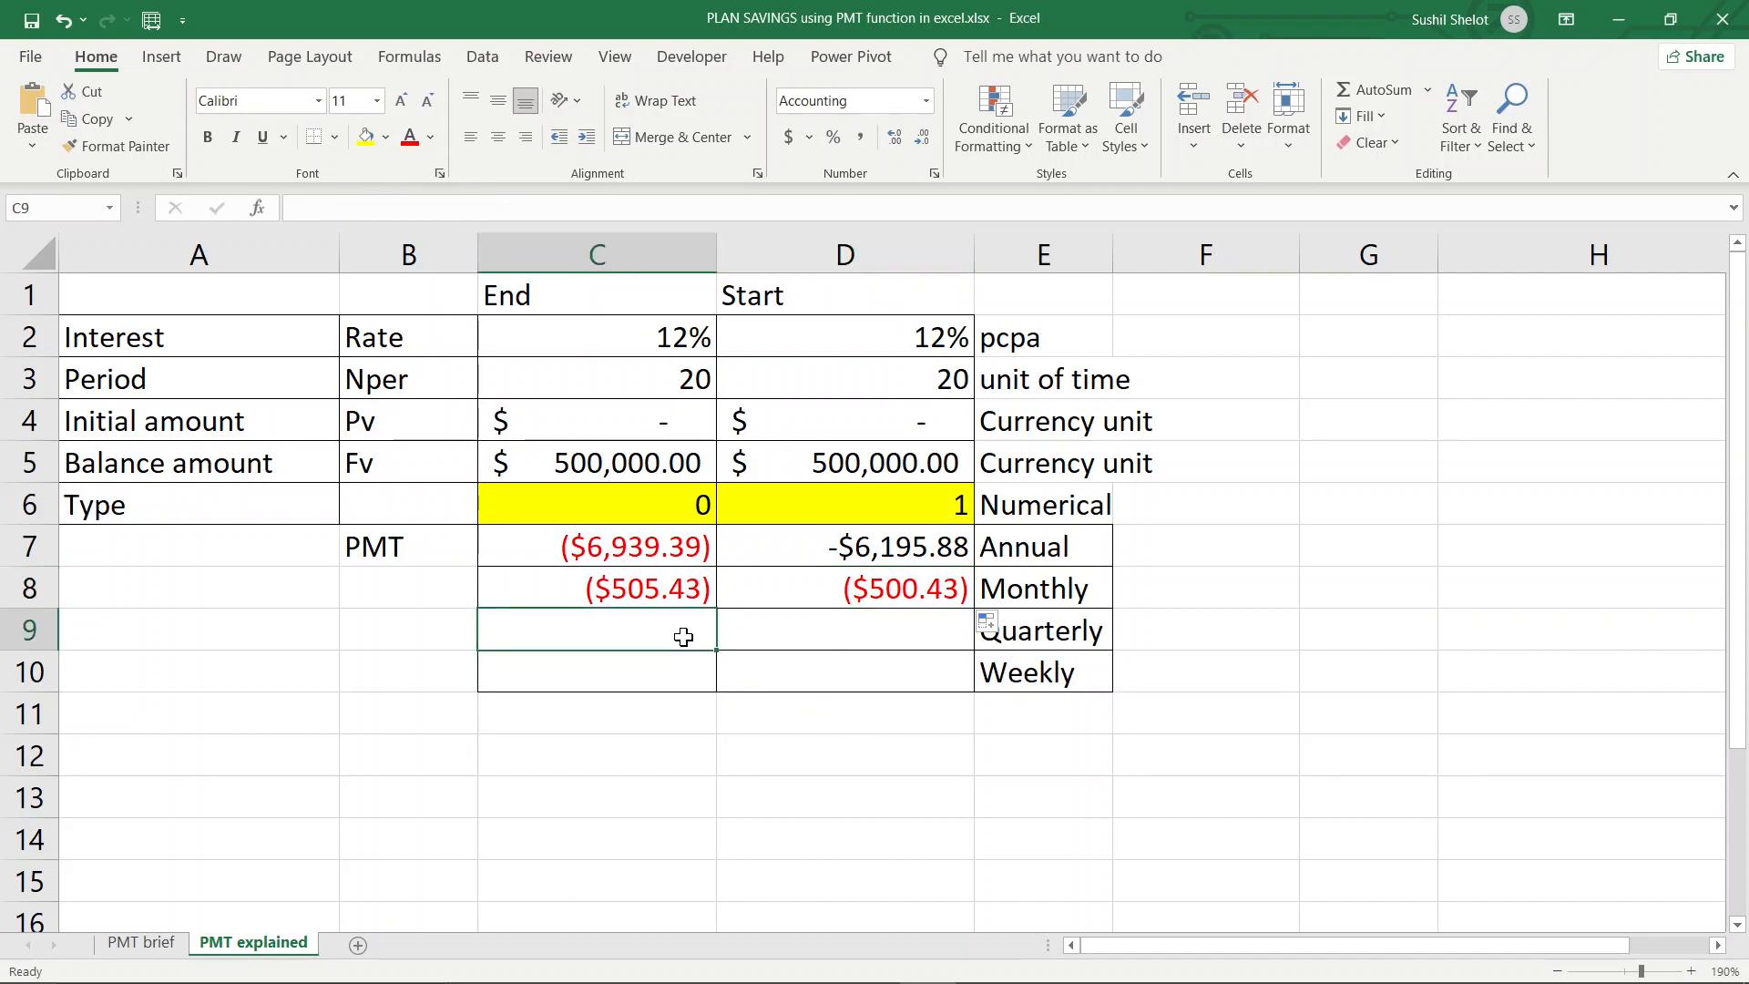
pyautogui.write('=pmt')
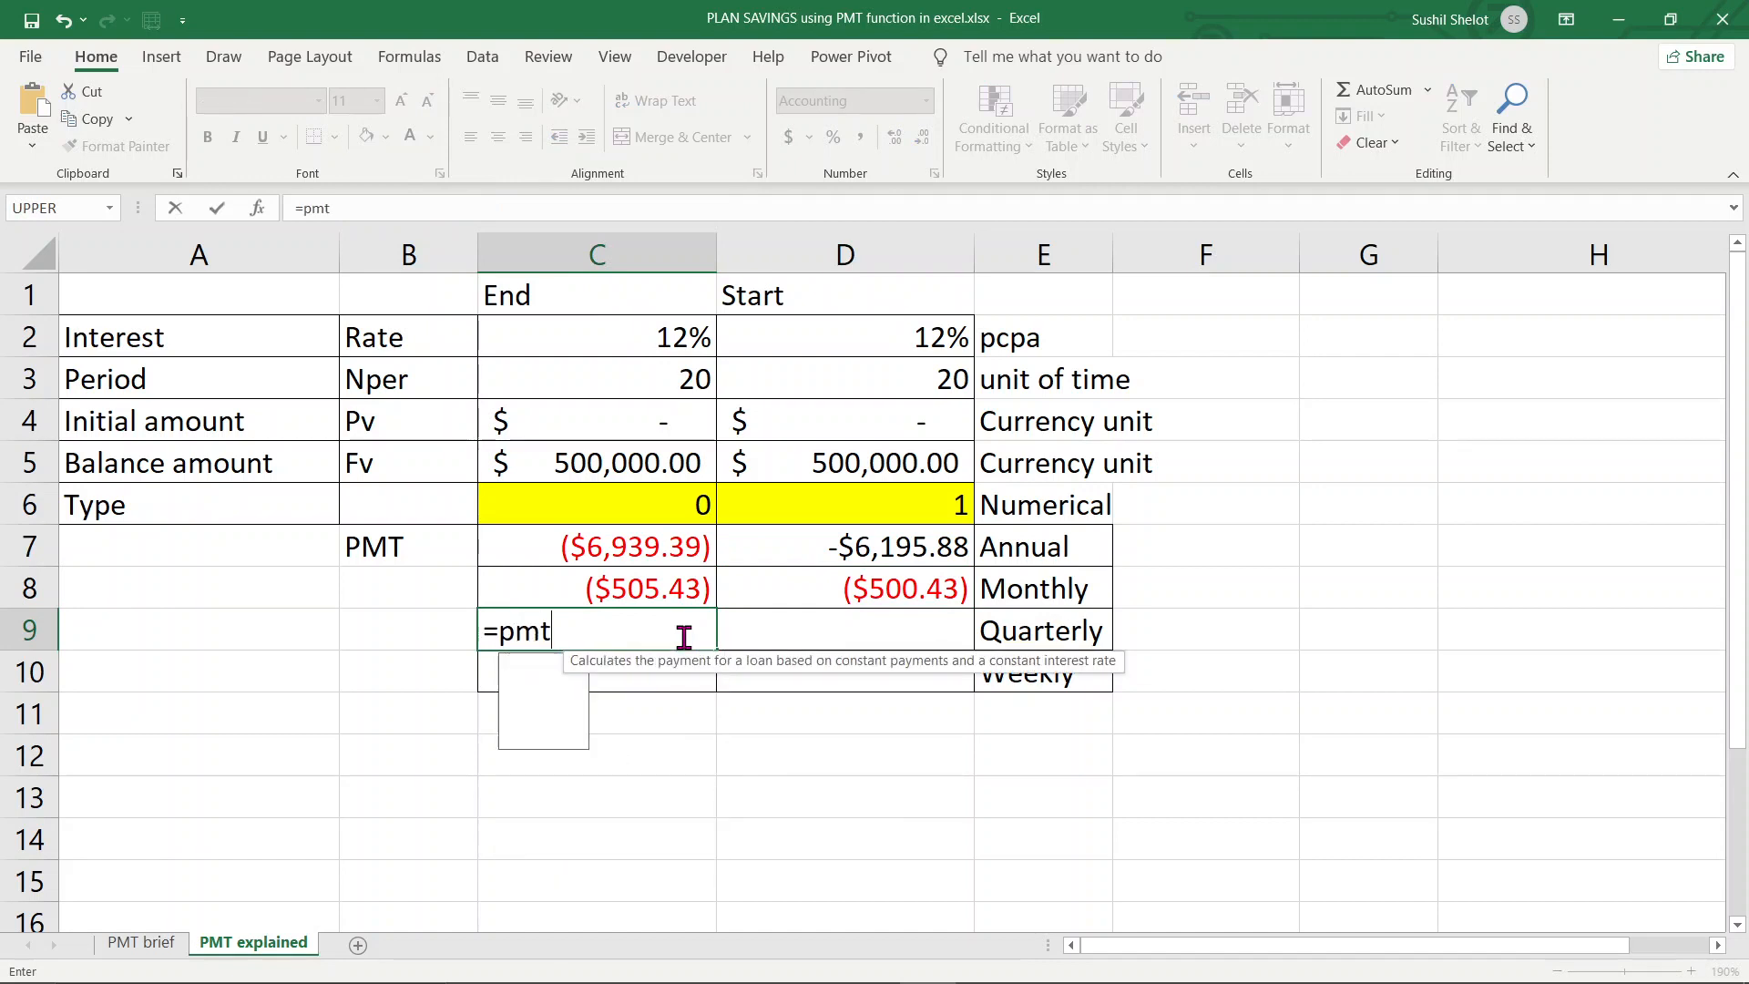
pyautogui.press('Tab')
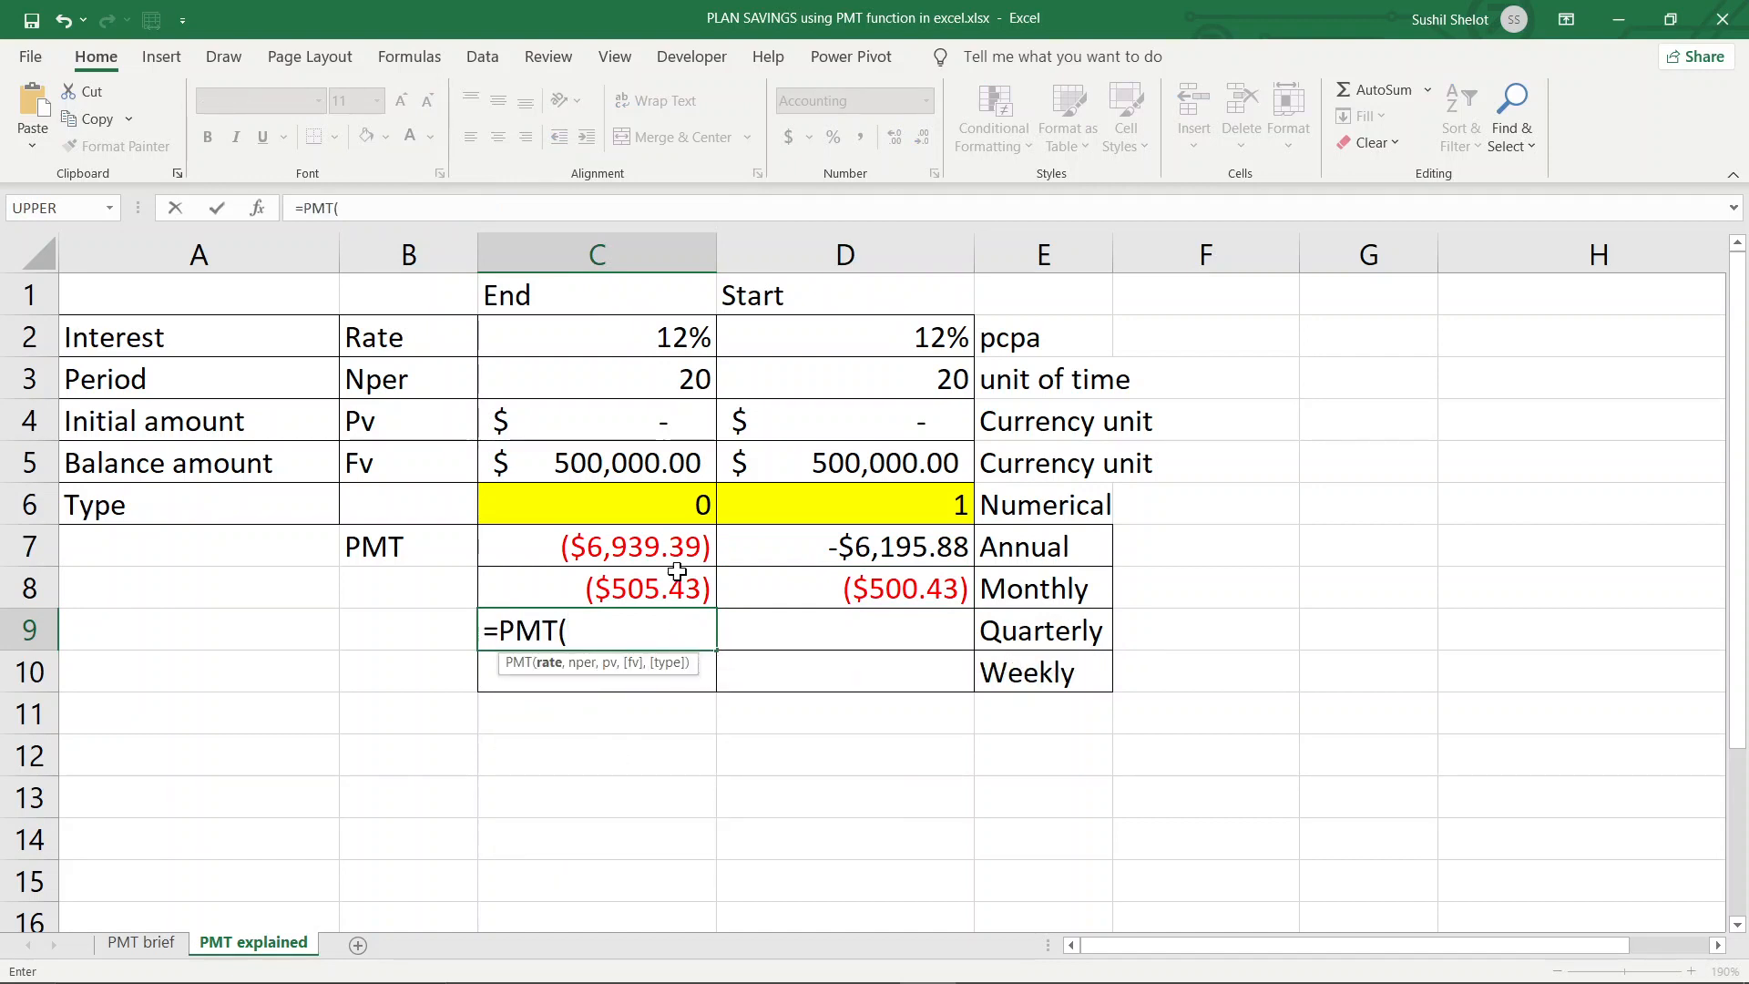
pyautogui.click(683, 340)
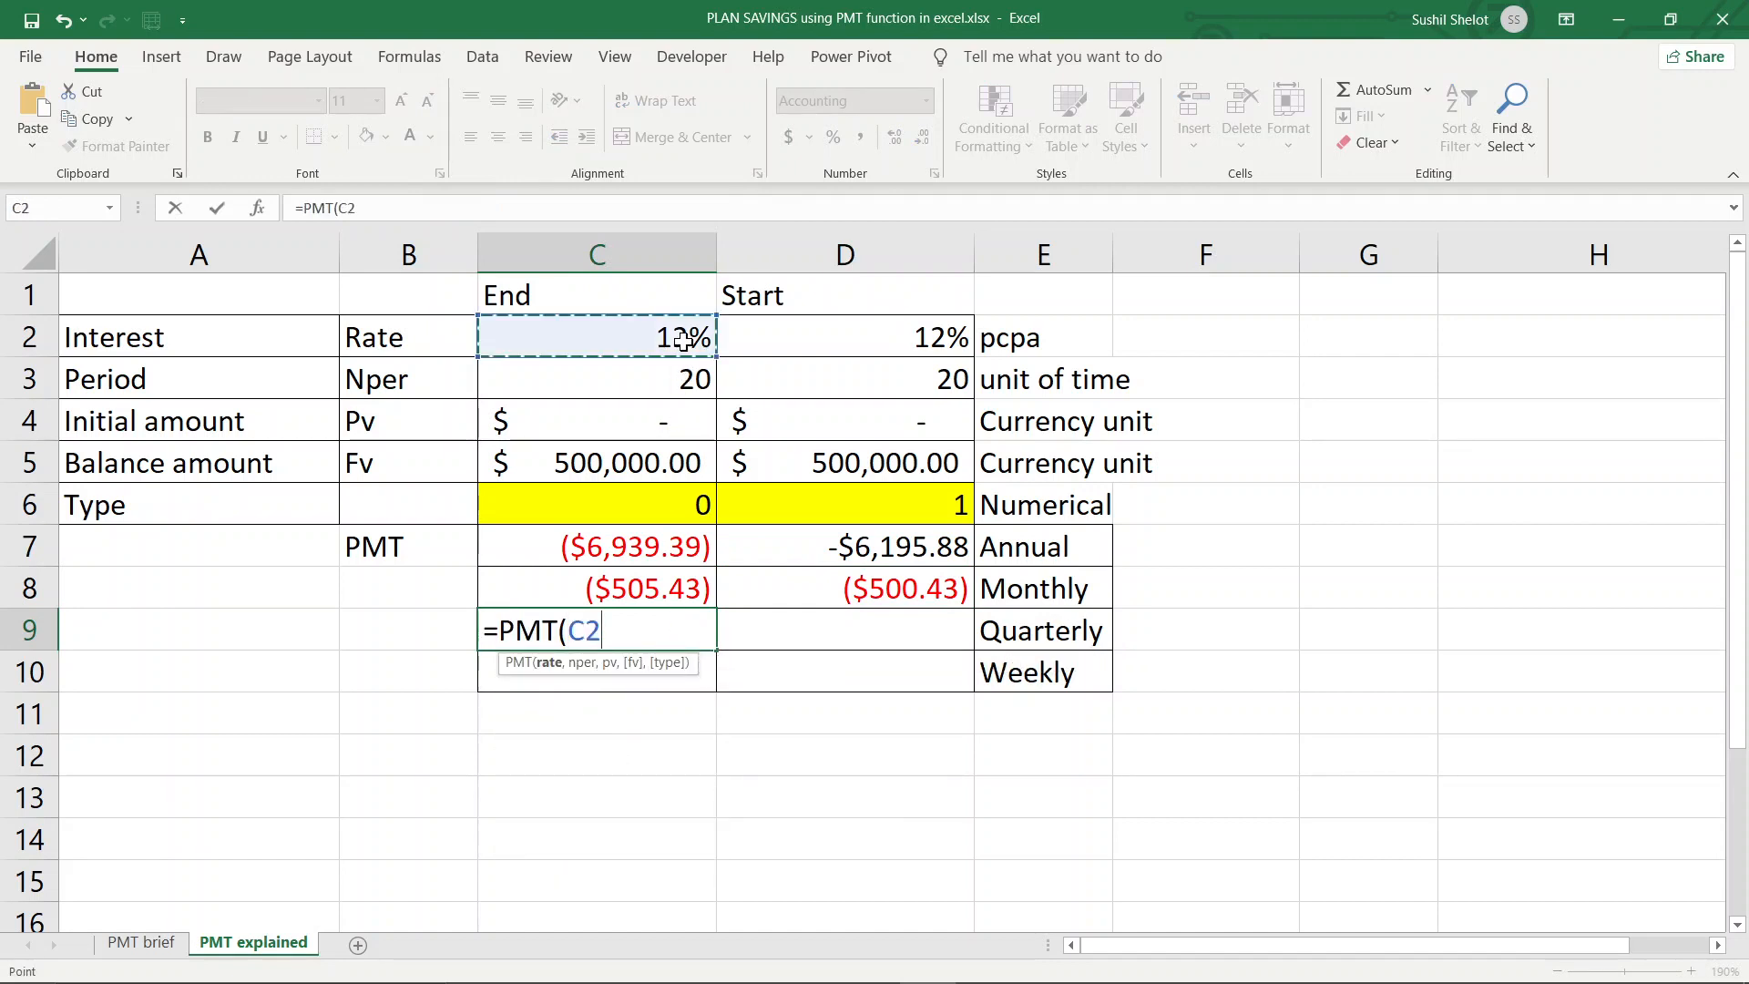
pyautogui.write('/4')
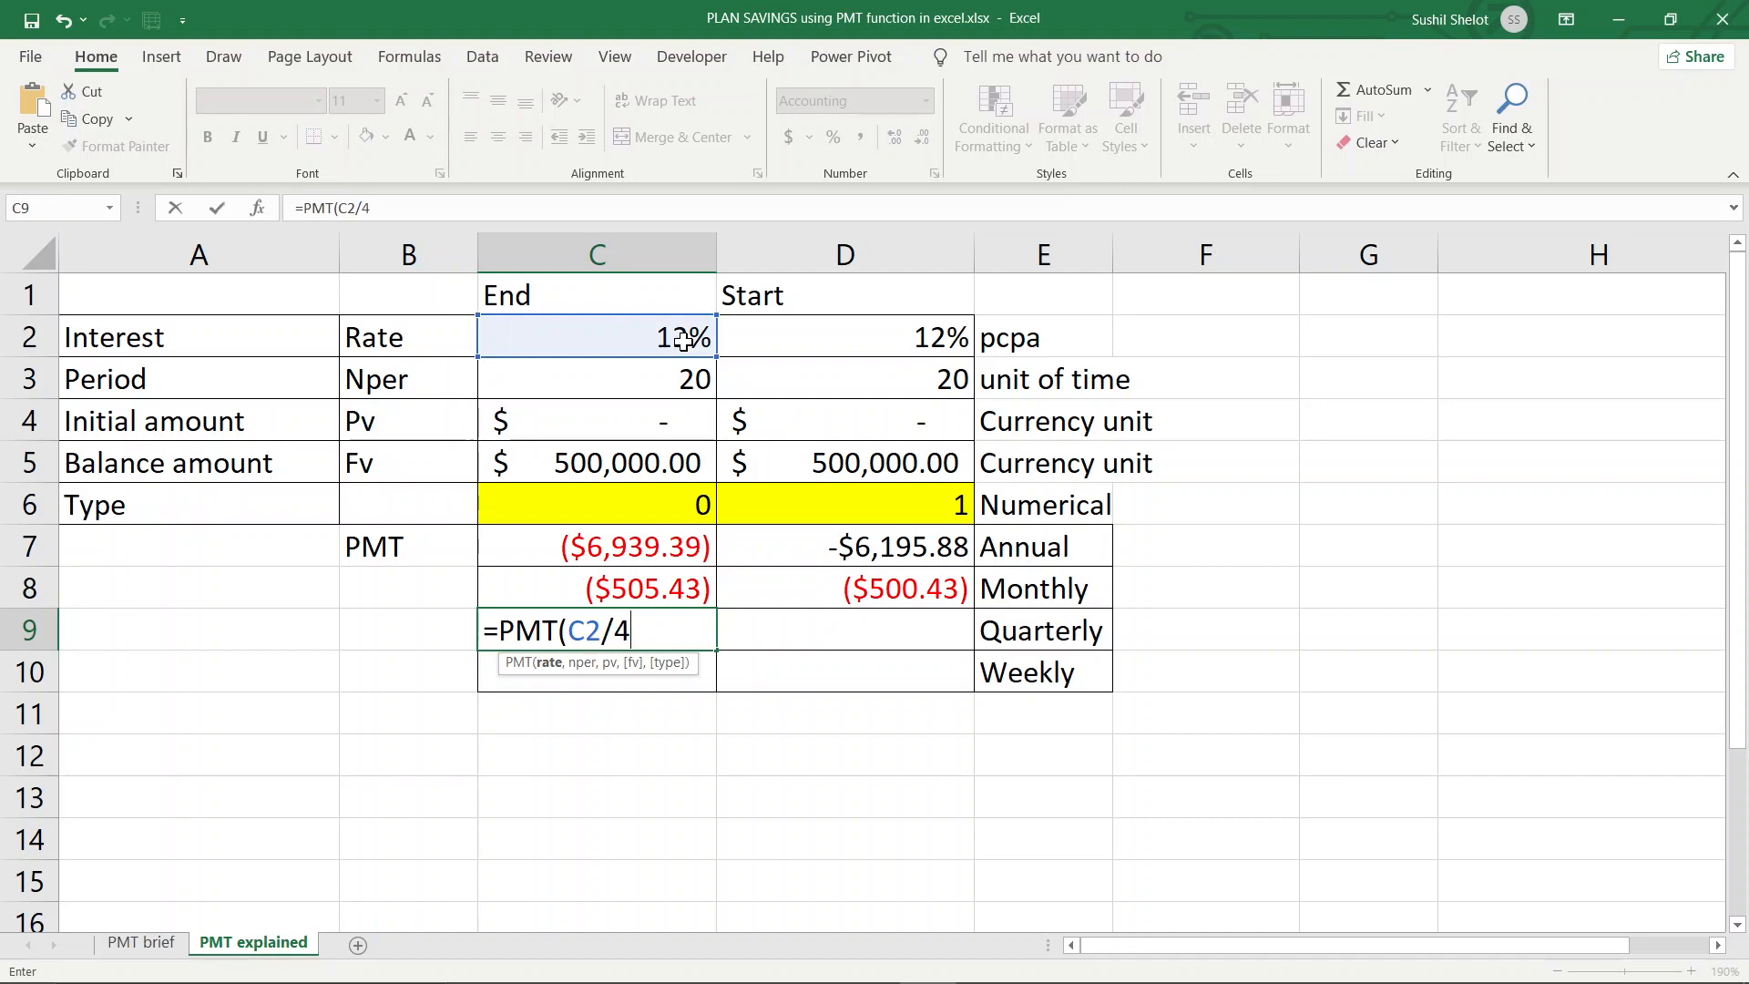
pyautogui.write(',')
pyautogui.click(682, 390)
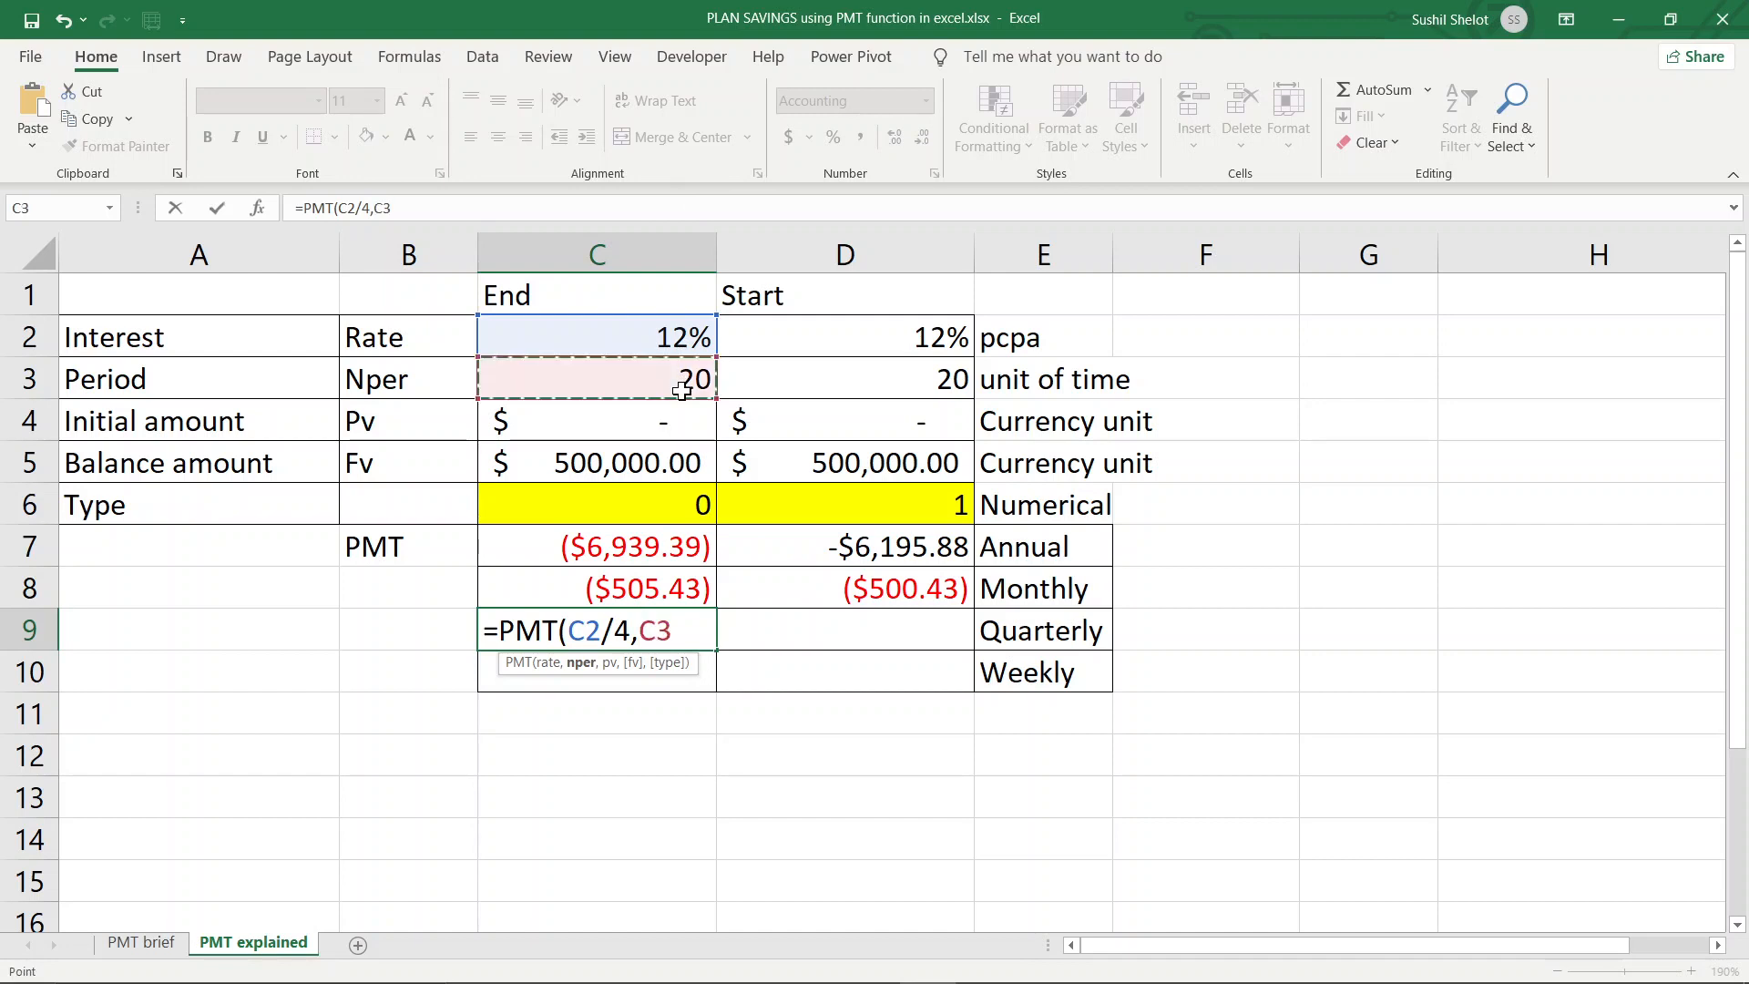
pyautogui.write('*4')
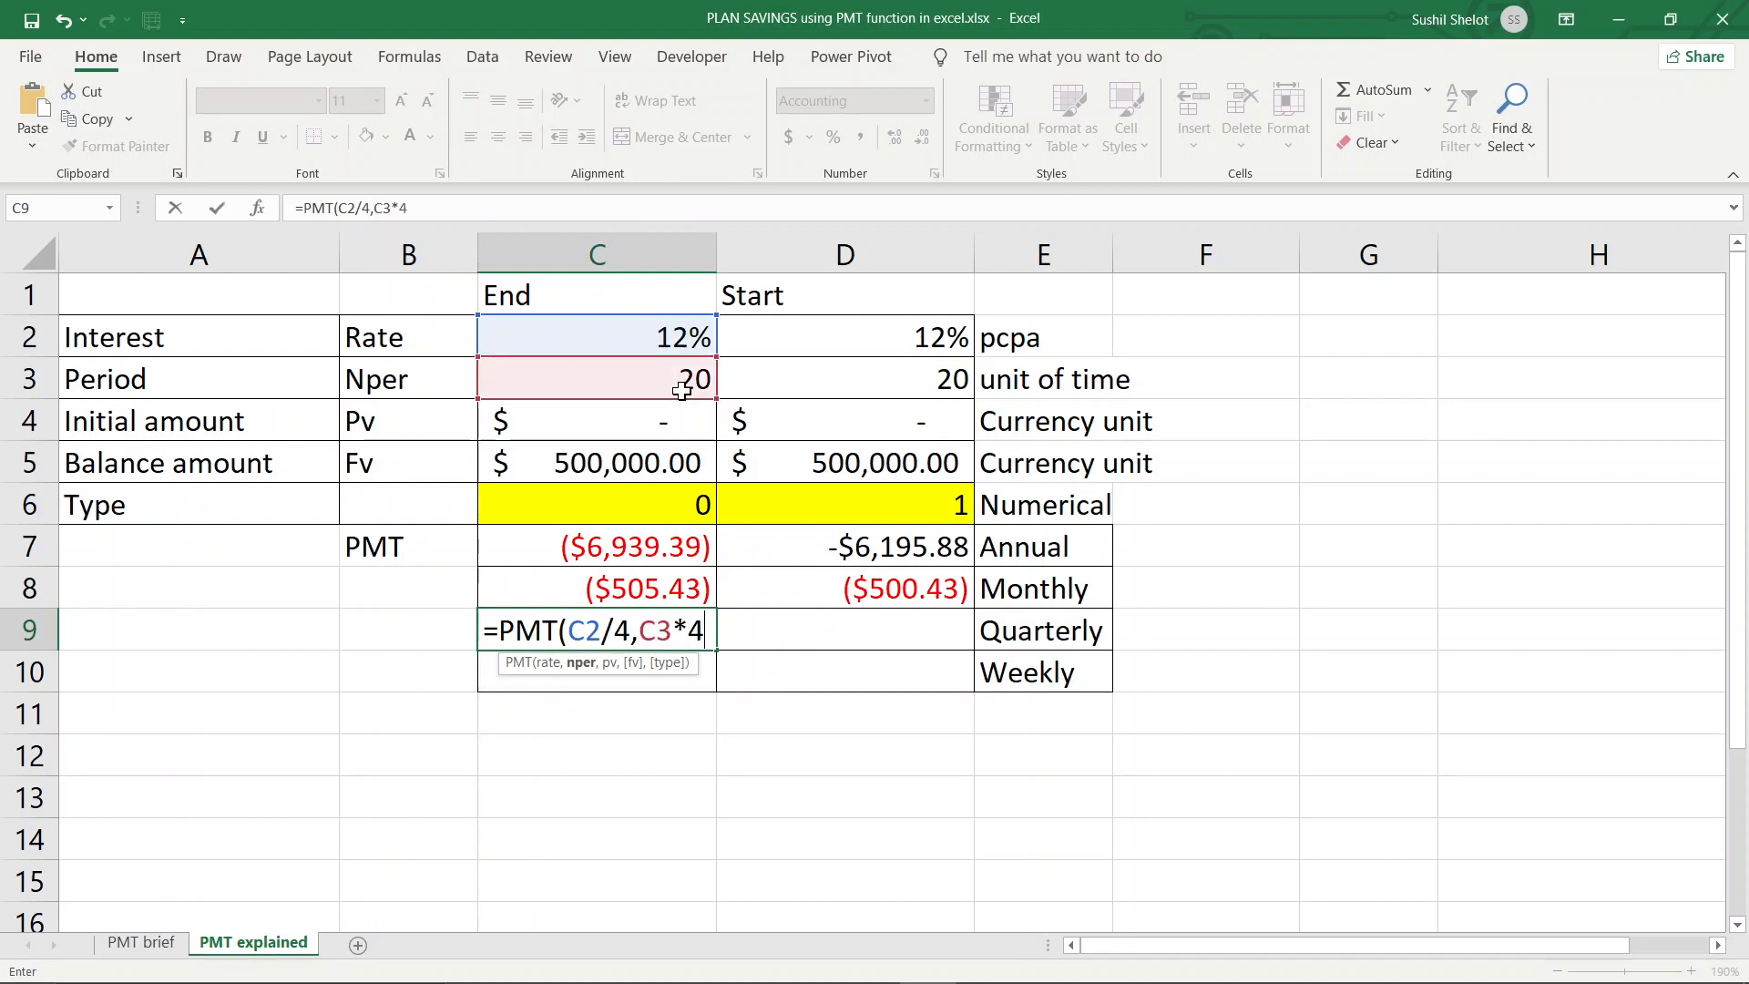
# Complete the quarterly PMT formula in C9 with C4 as present value, C5 as future value and C6 as type.
pyautogui.write(',')
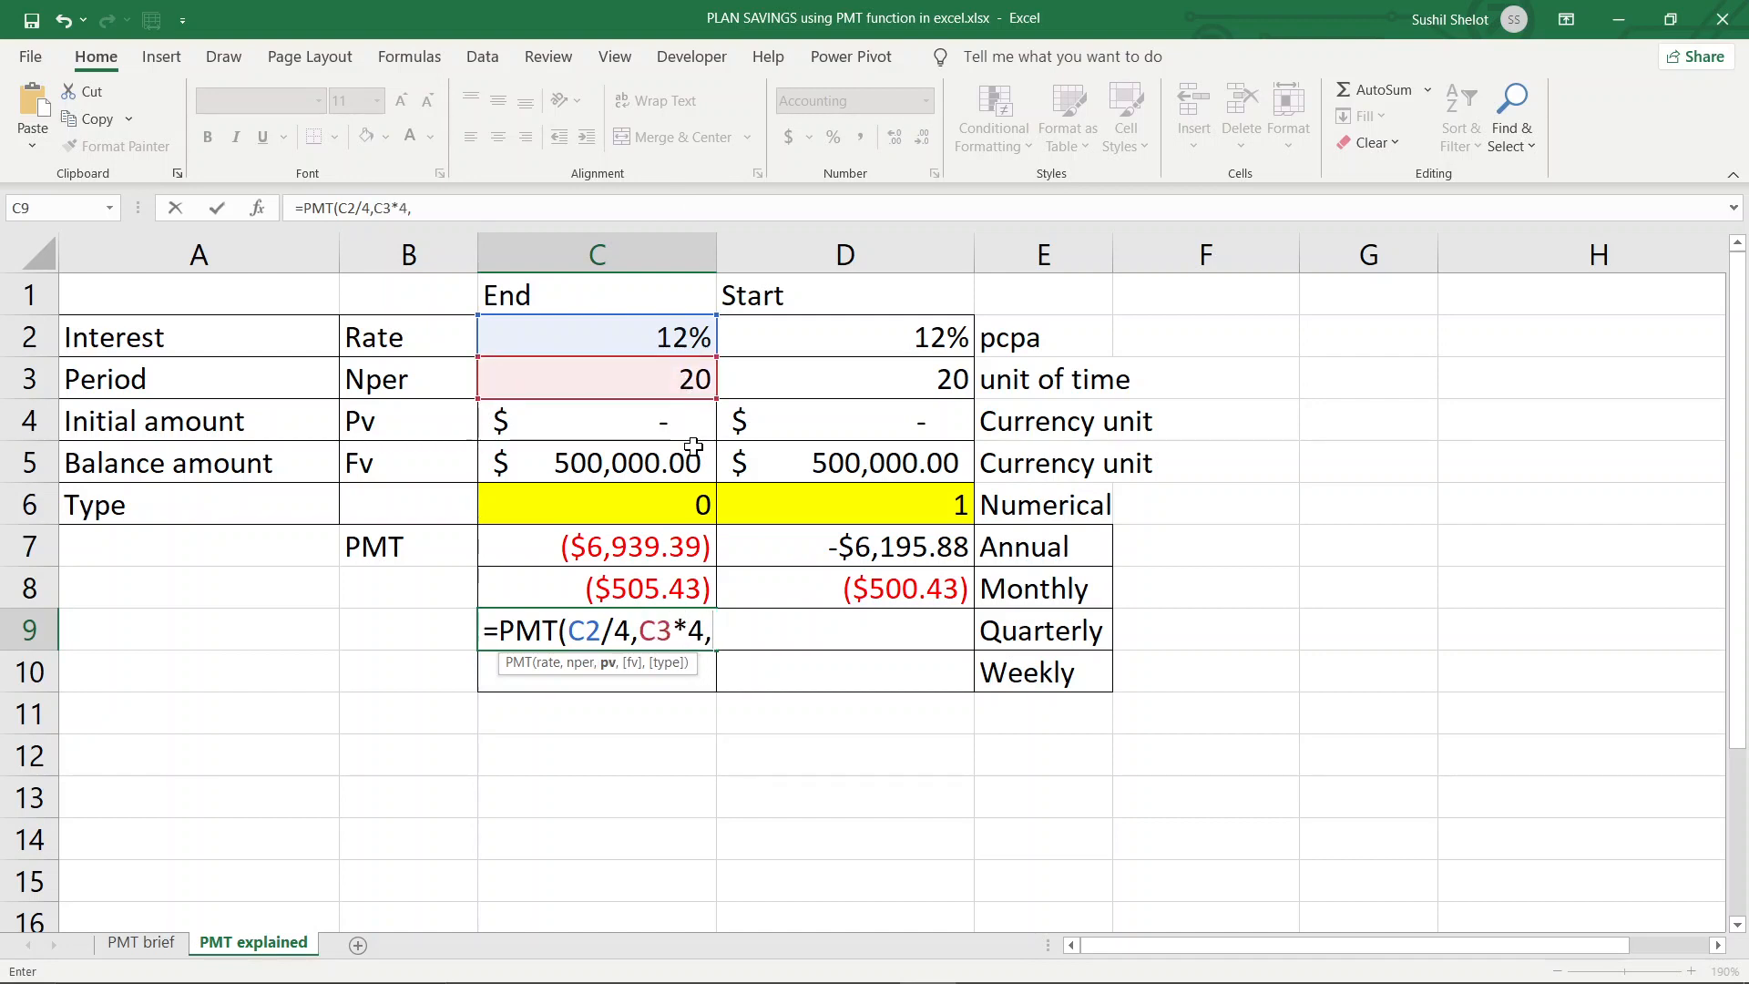
pyautogui.click(693, 433)
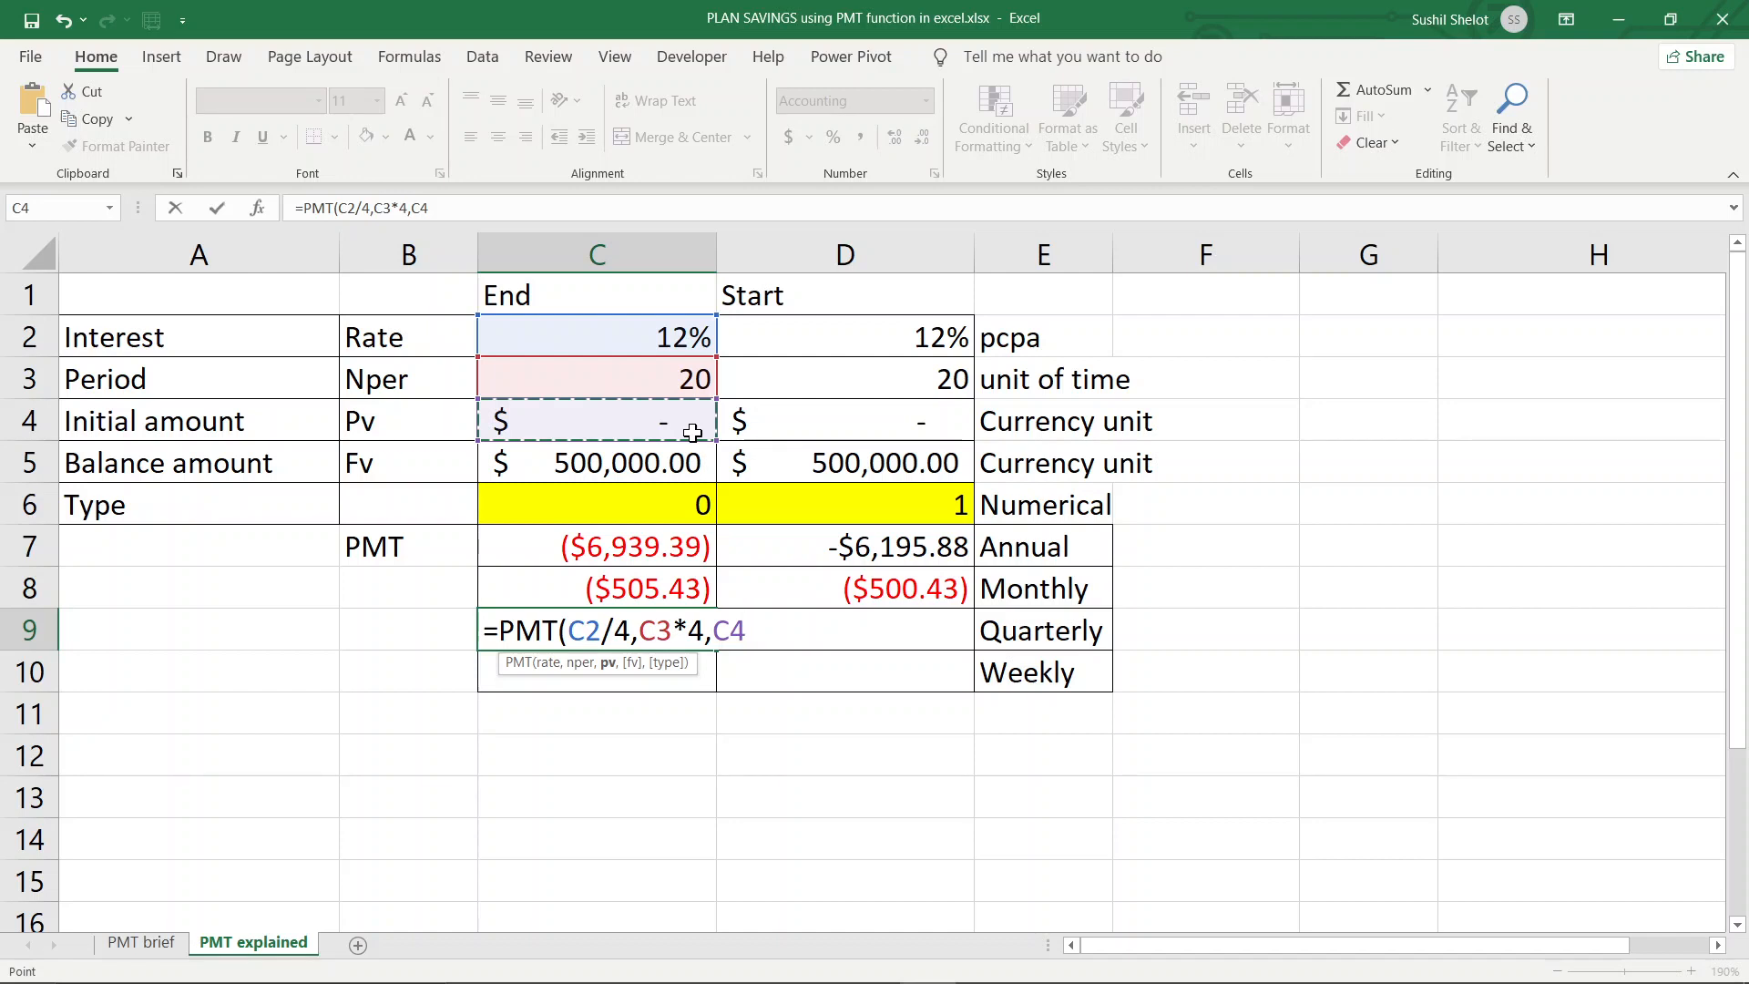
pyautogui.write(',')
pyautogui.click(673, 468)
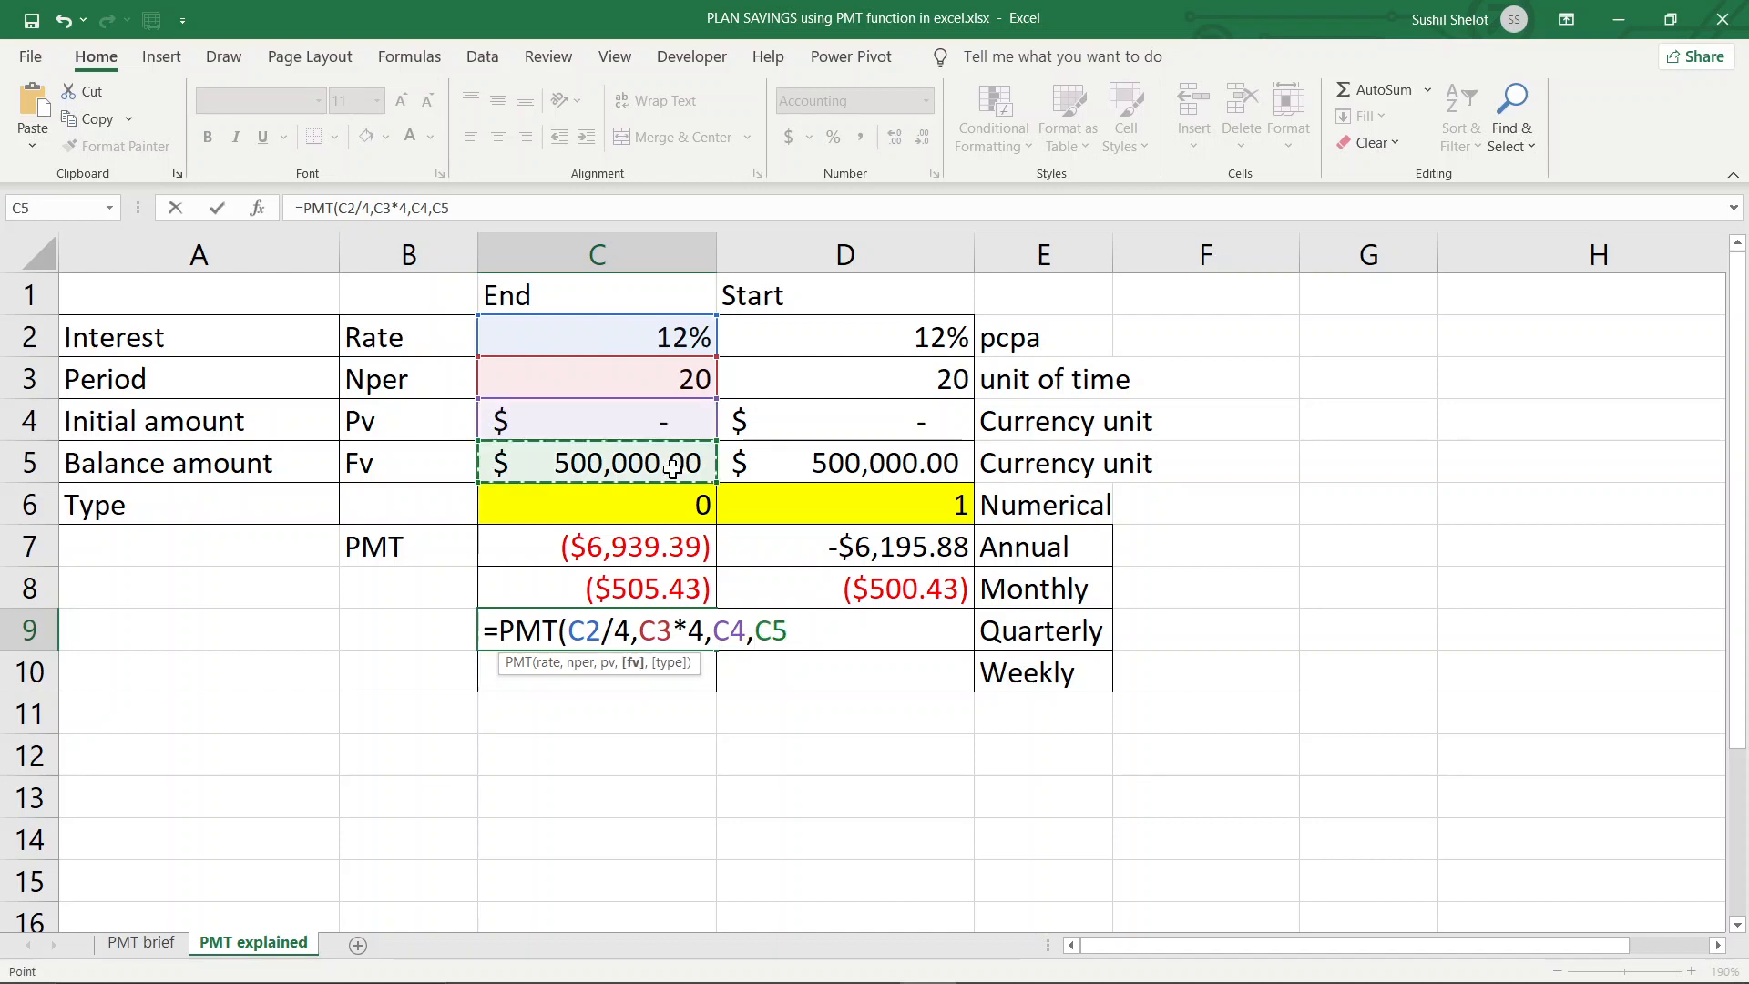
pyautogui.write(',')
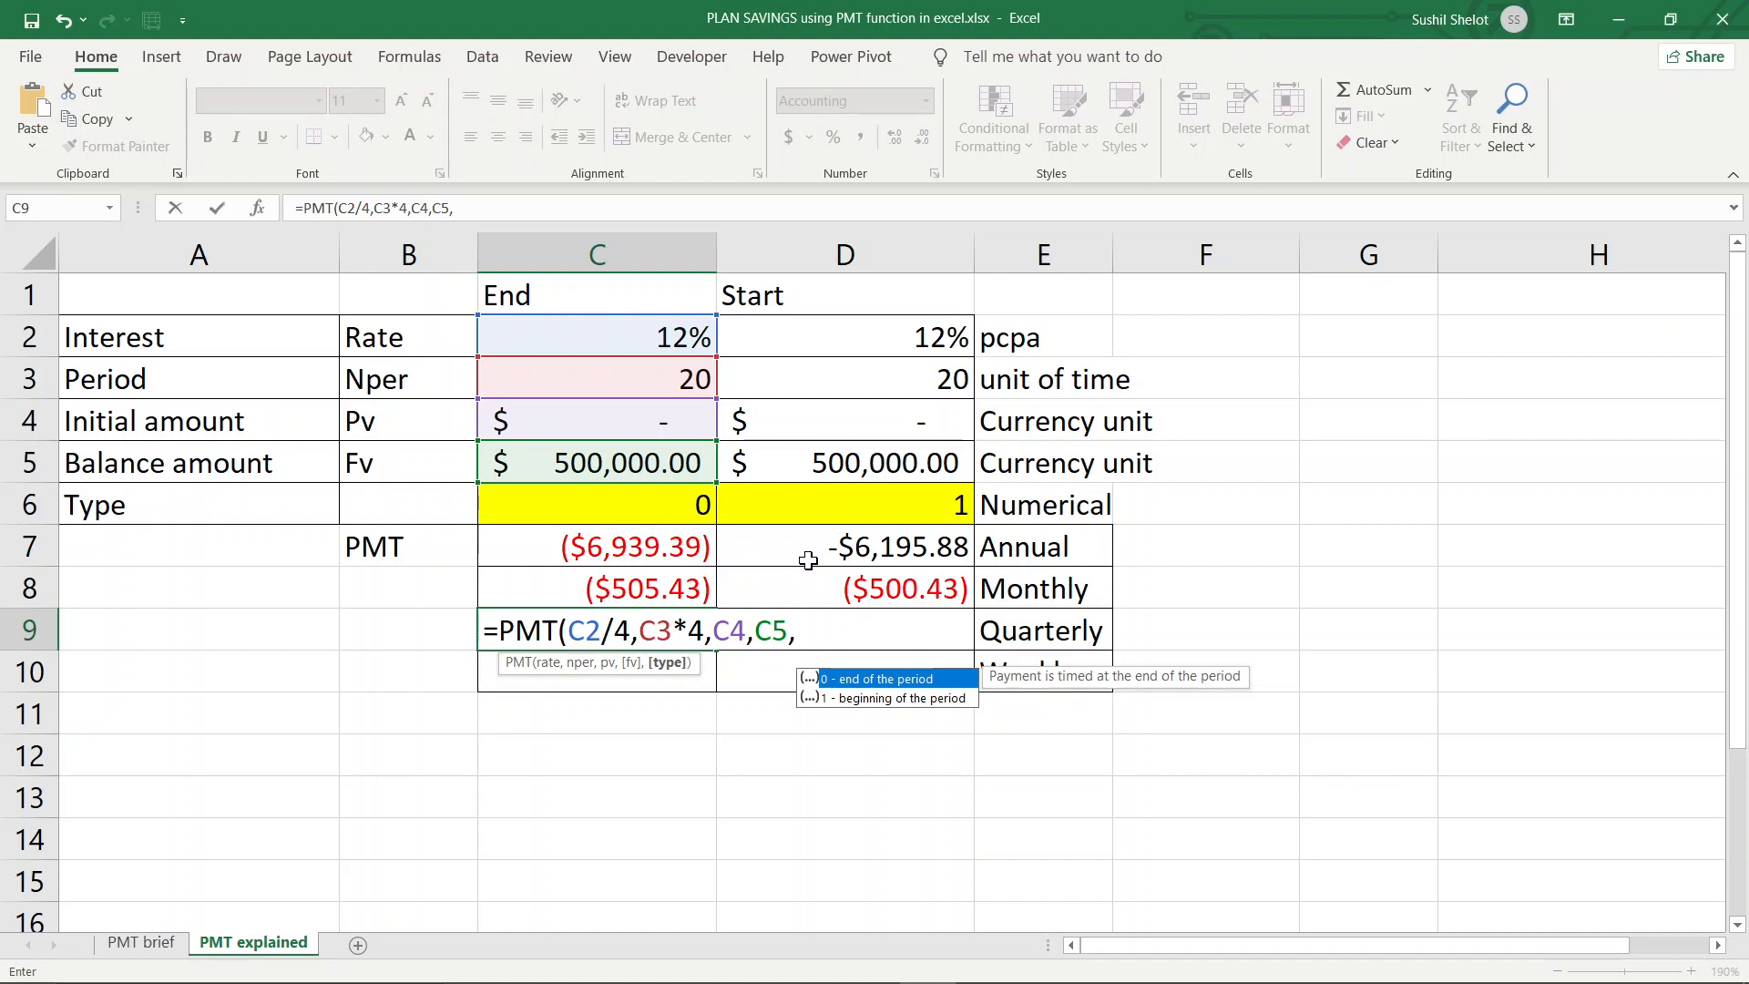
pyautogui.click(675, 503)
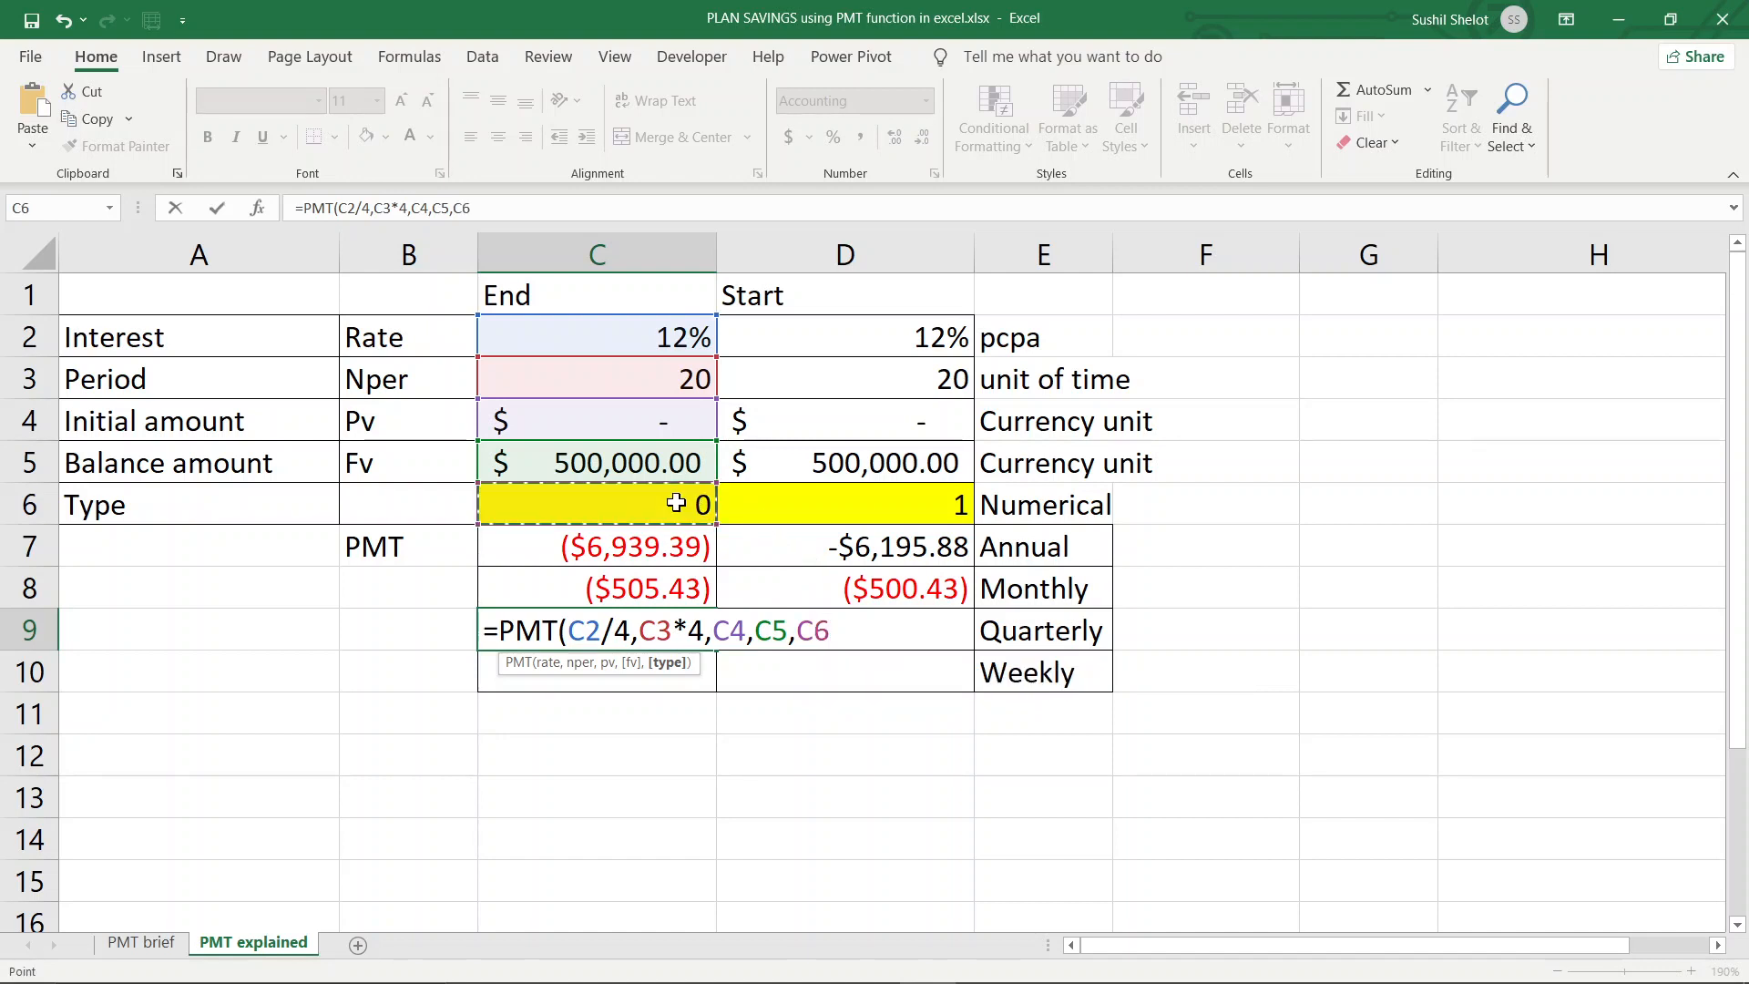
pyautogui.write(')')
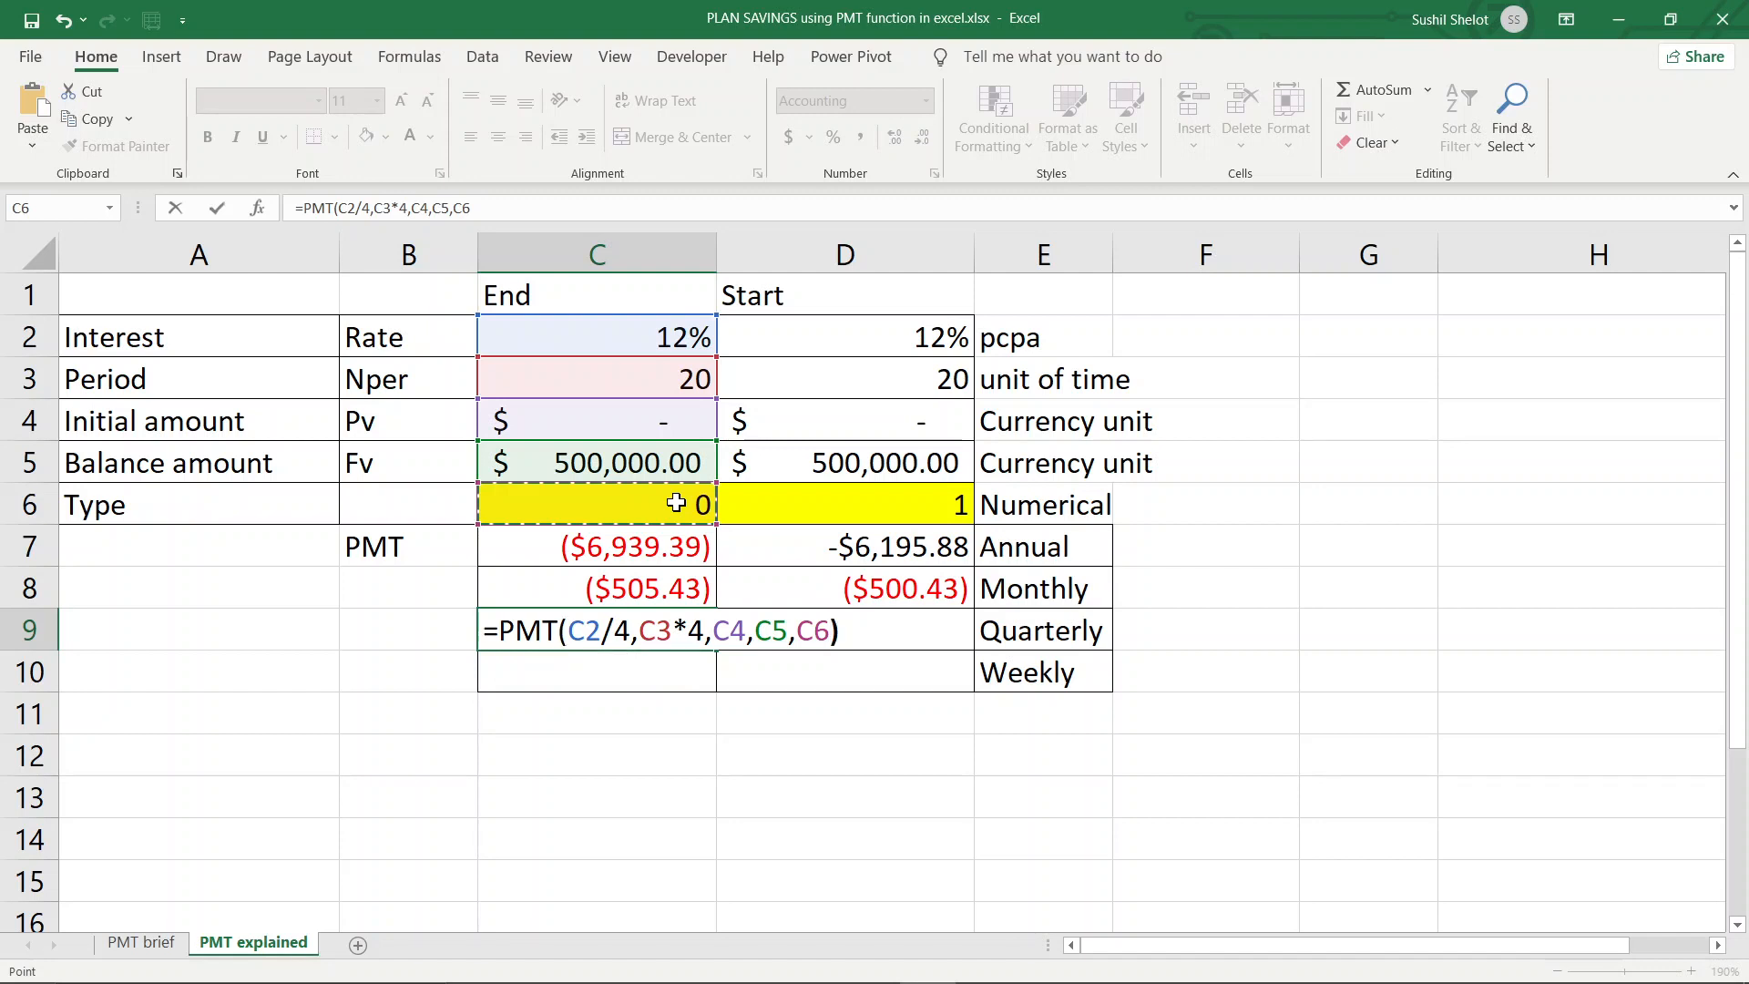
pyautogui.press('Return')
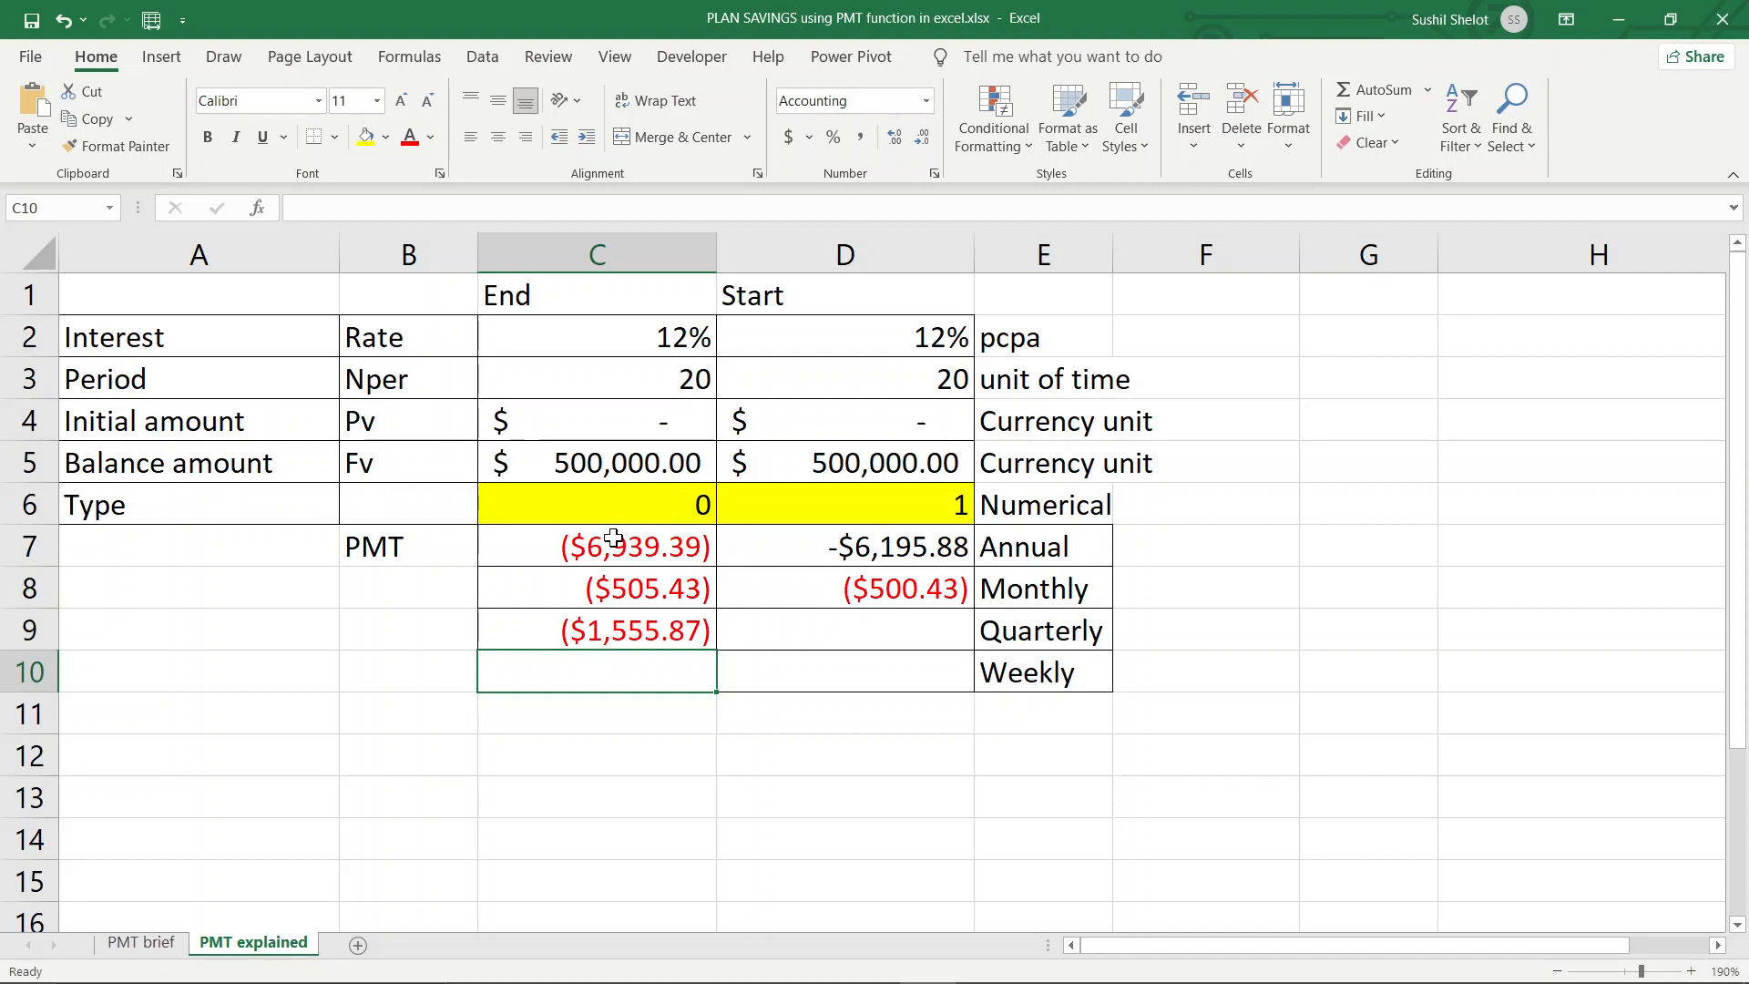
# Copy the quarterly PMT formula from C9 across to the Start column in D9.
pyautogui.click(852, 623)
pyautogui.click(663, 648)
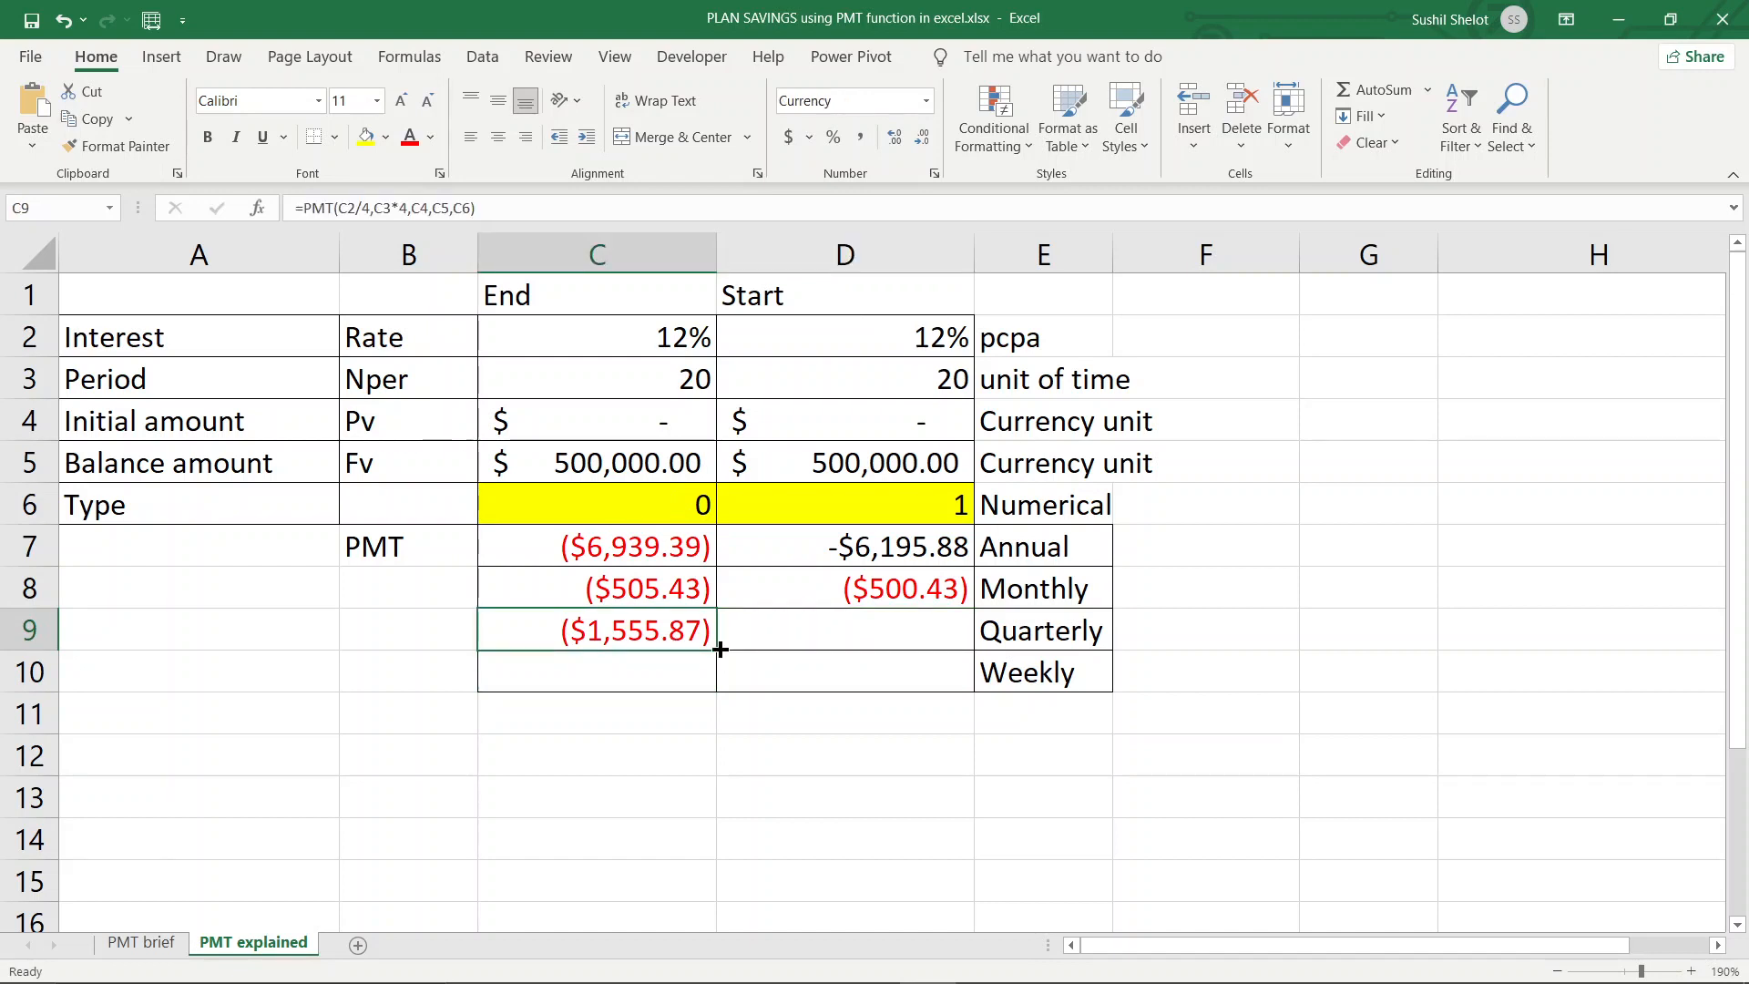
pyautogui.moveTo(717, 650); pyautogui.dragTo(921, 656)
pyautogui.click(944, 640)
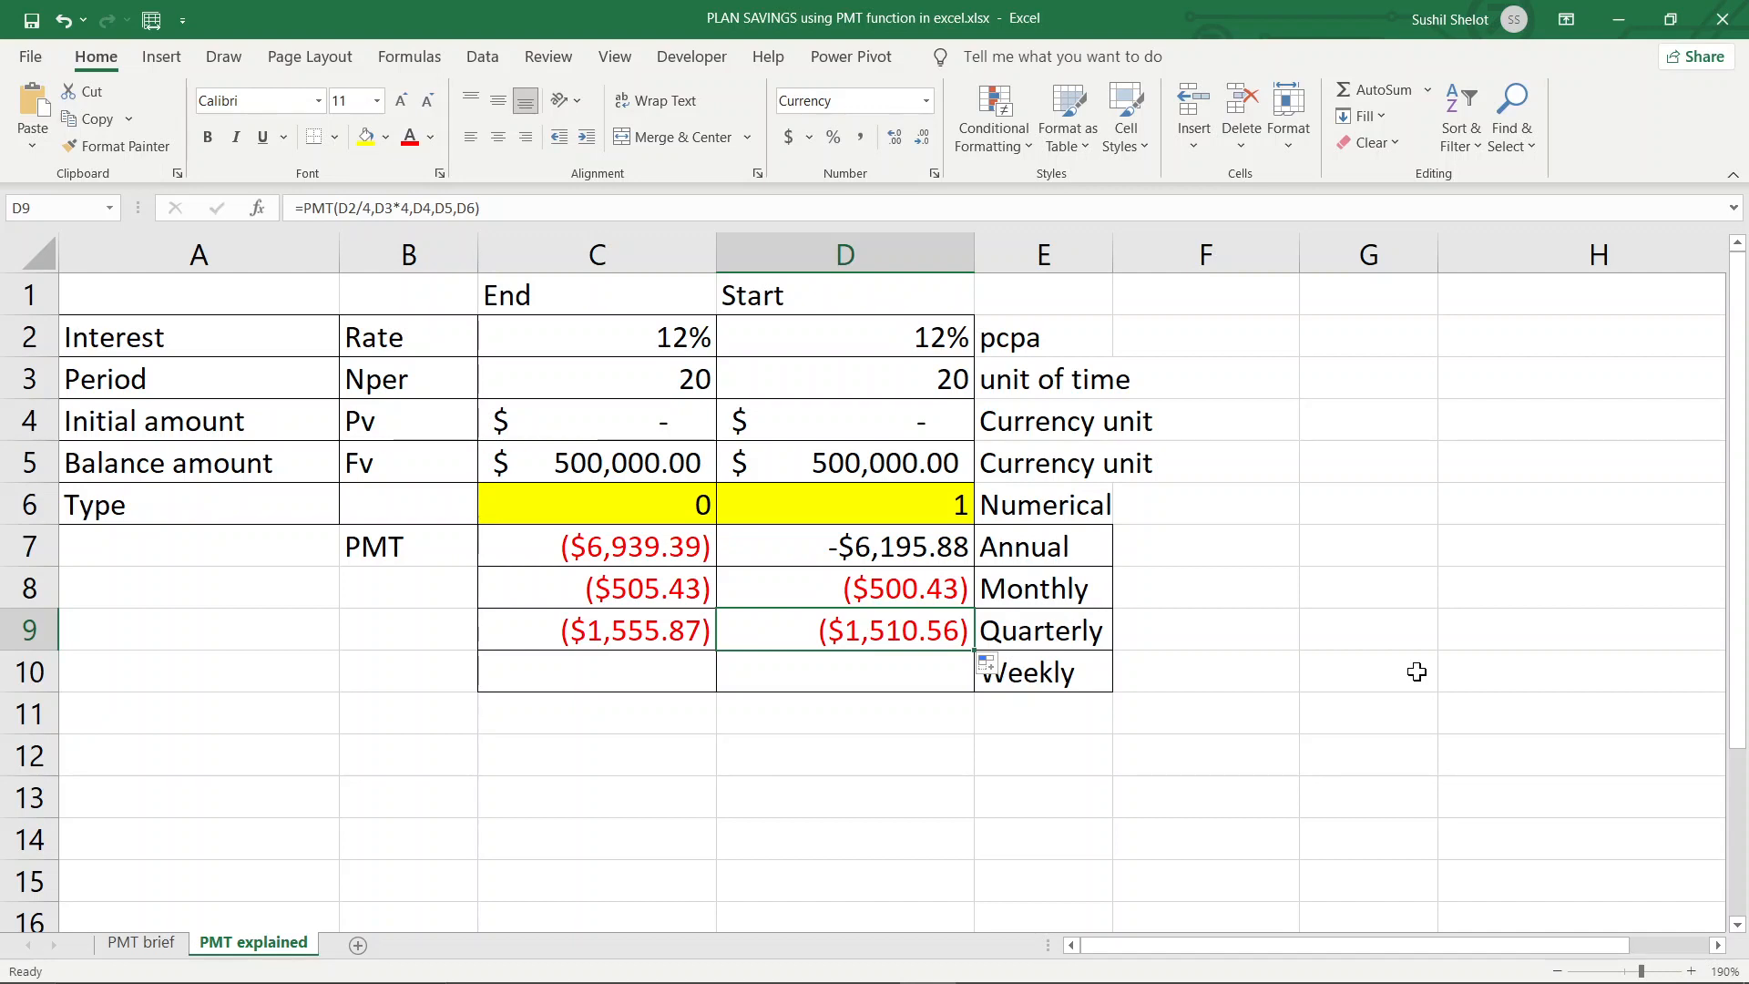
# Begin the End column's weekly PMT formula in C10 with C2/52 as the rate and C3*52 as the number of periods.
pyautogui.click(691, 685)
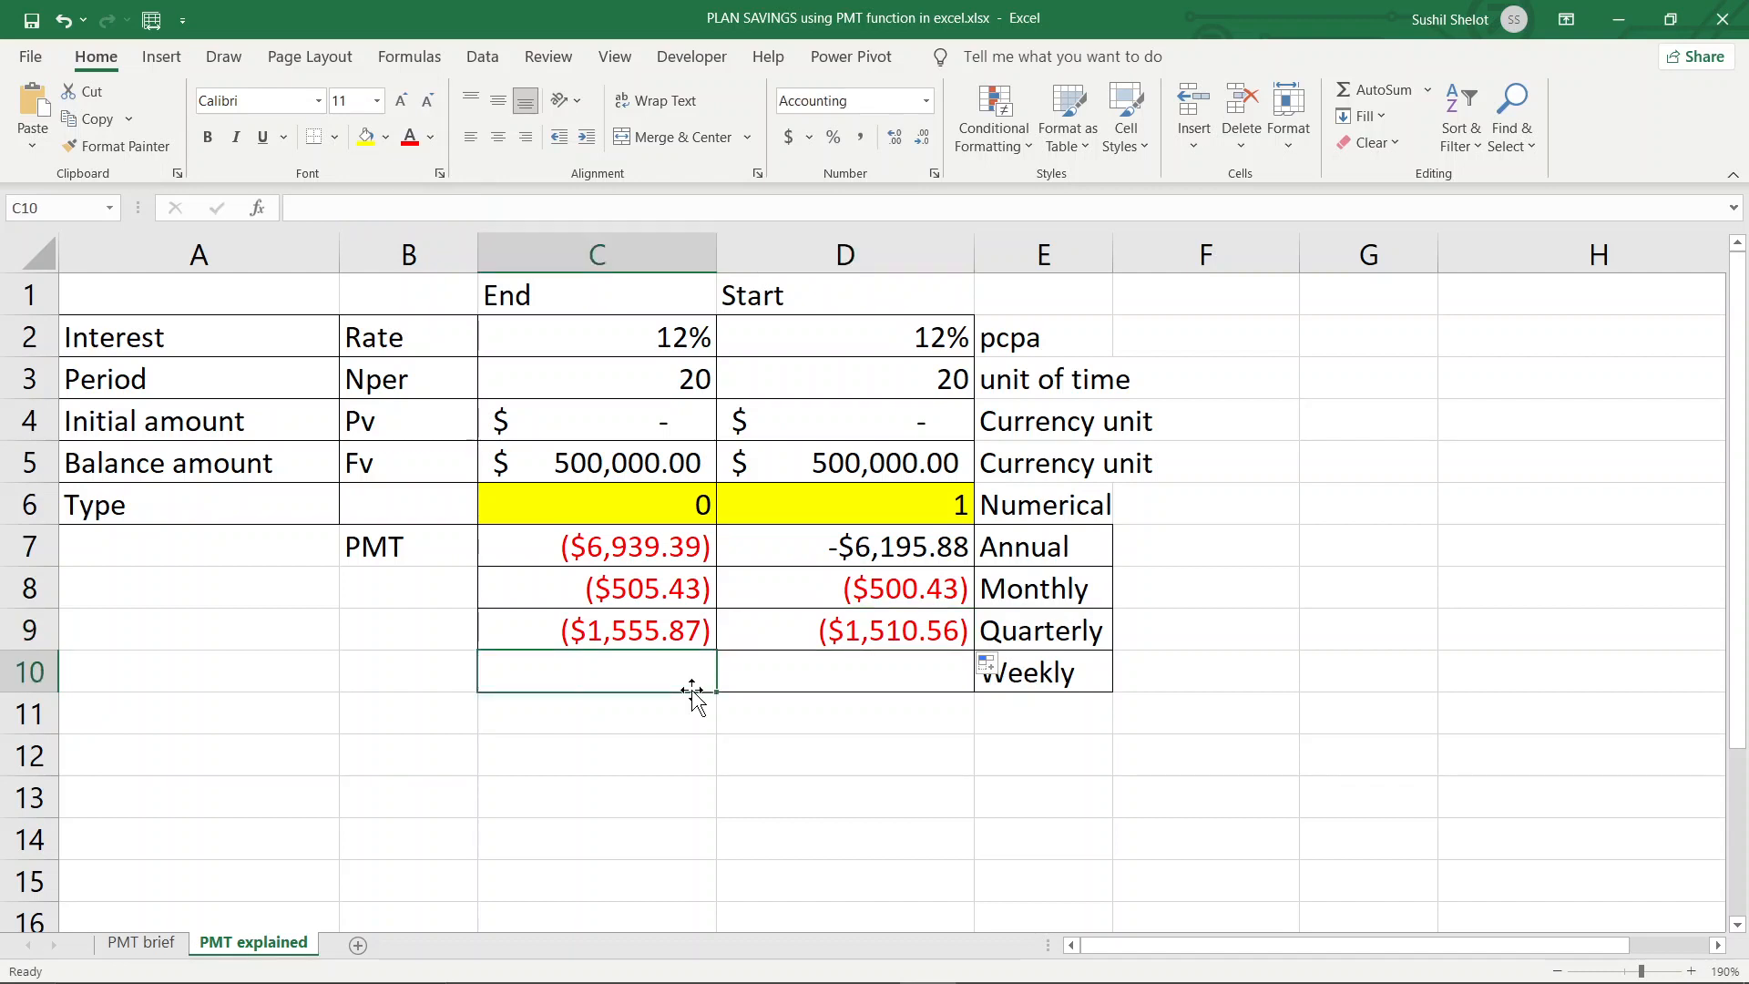
pyautogui.write('=p')
pyautogui.write('mt')
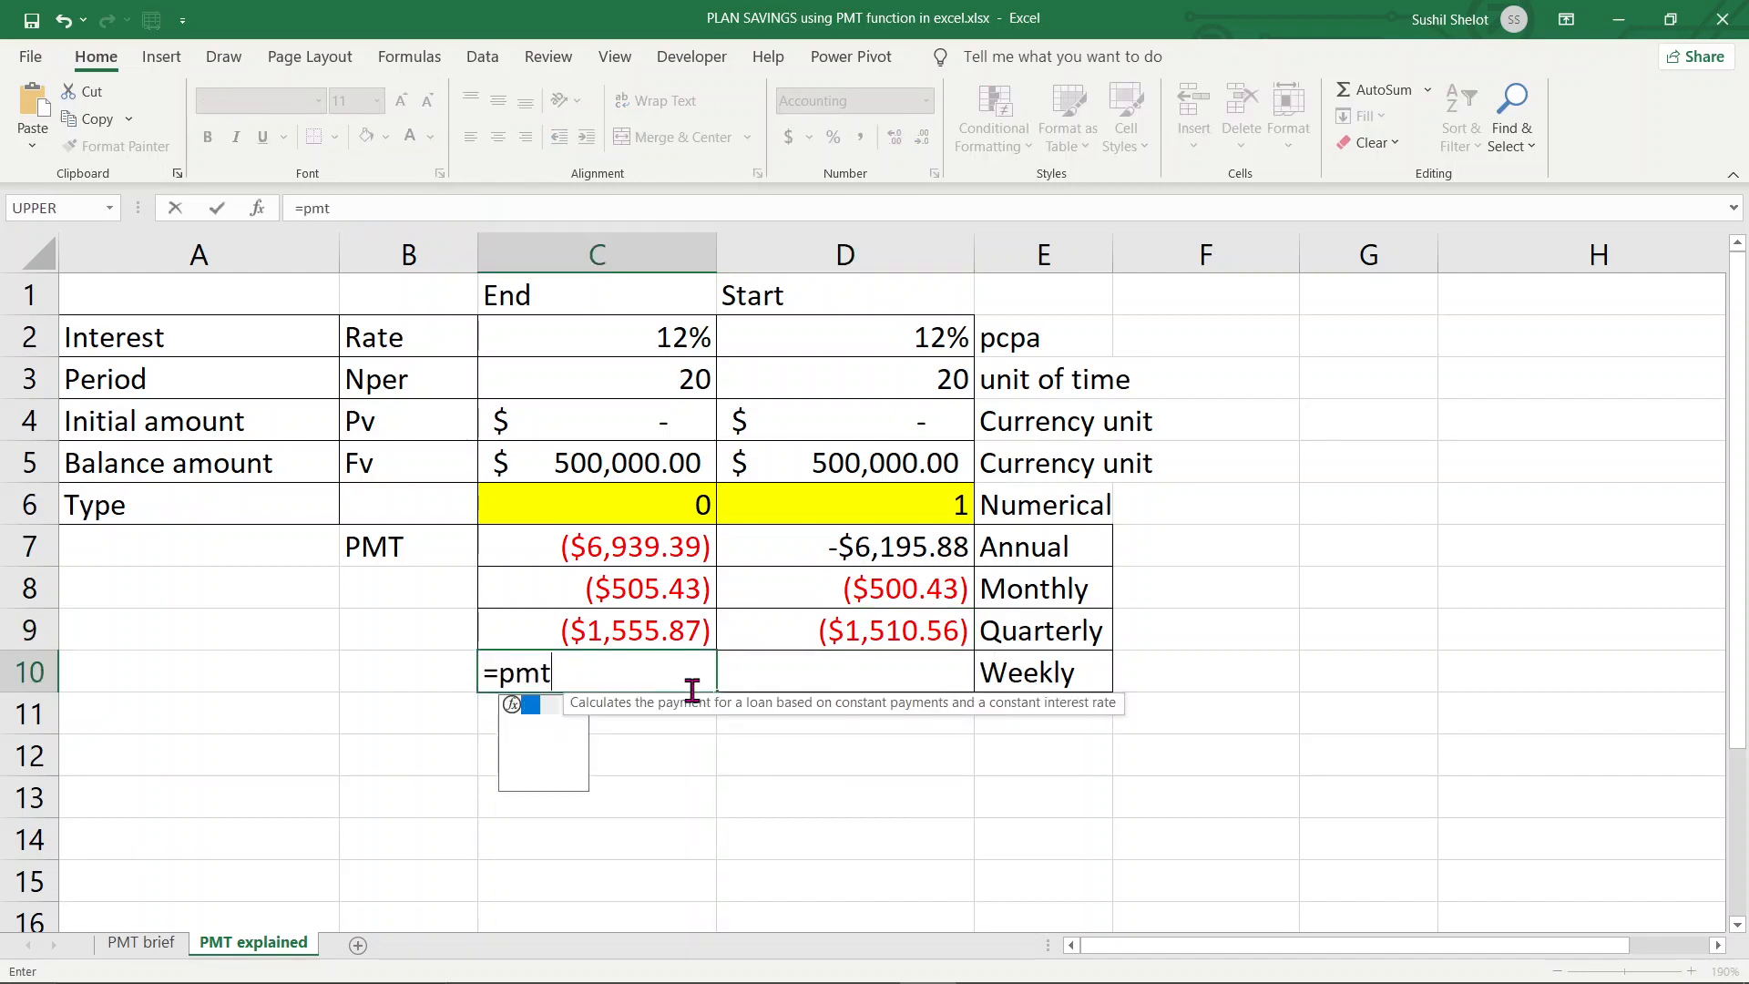
pyautogui.press('Tab')
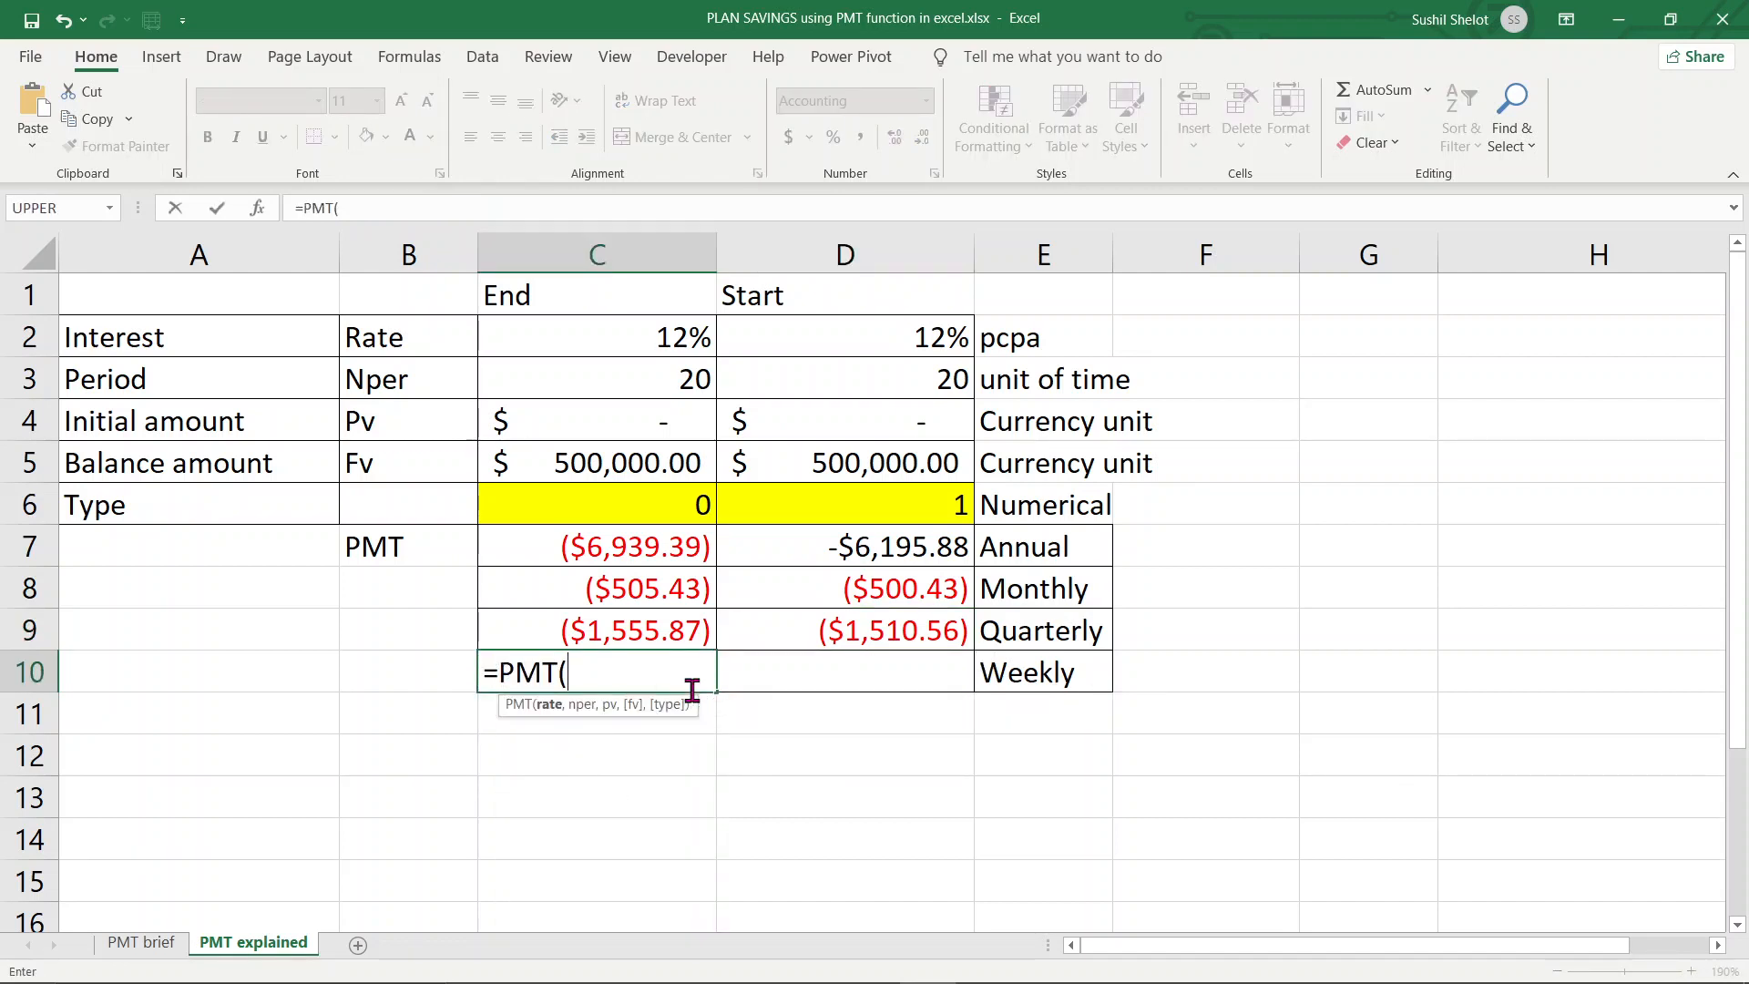
pyautogui.click(684, 351)
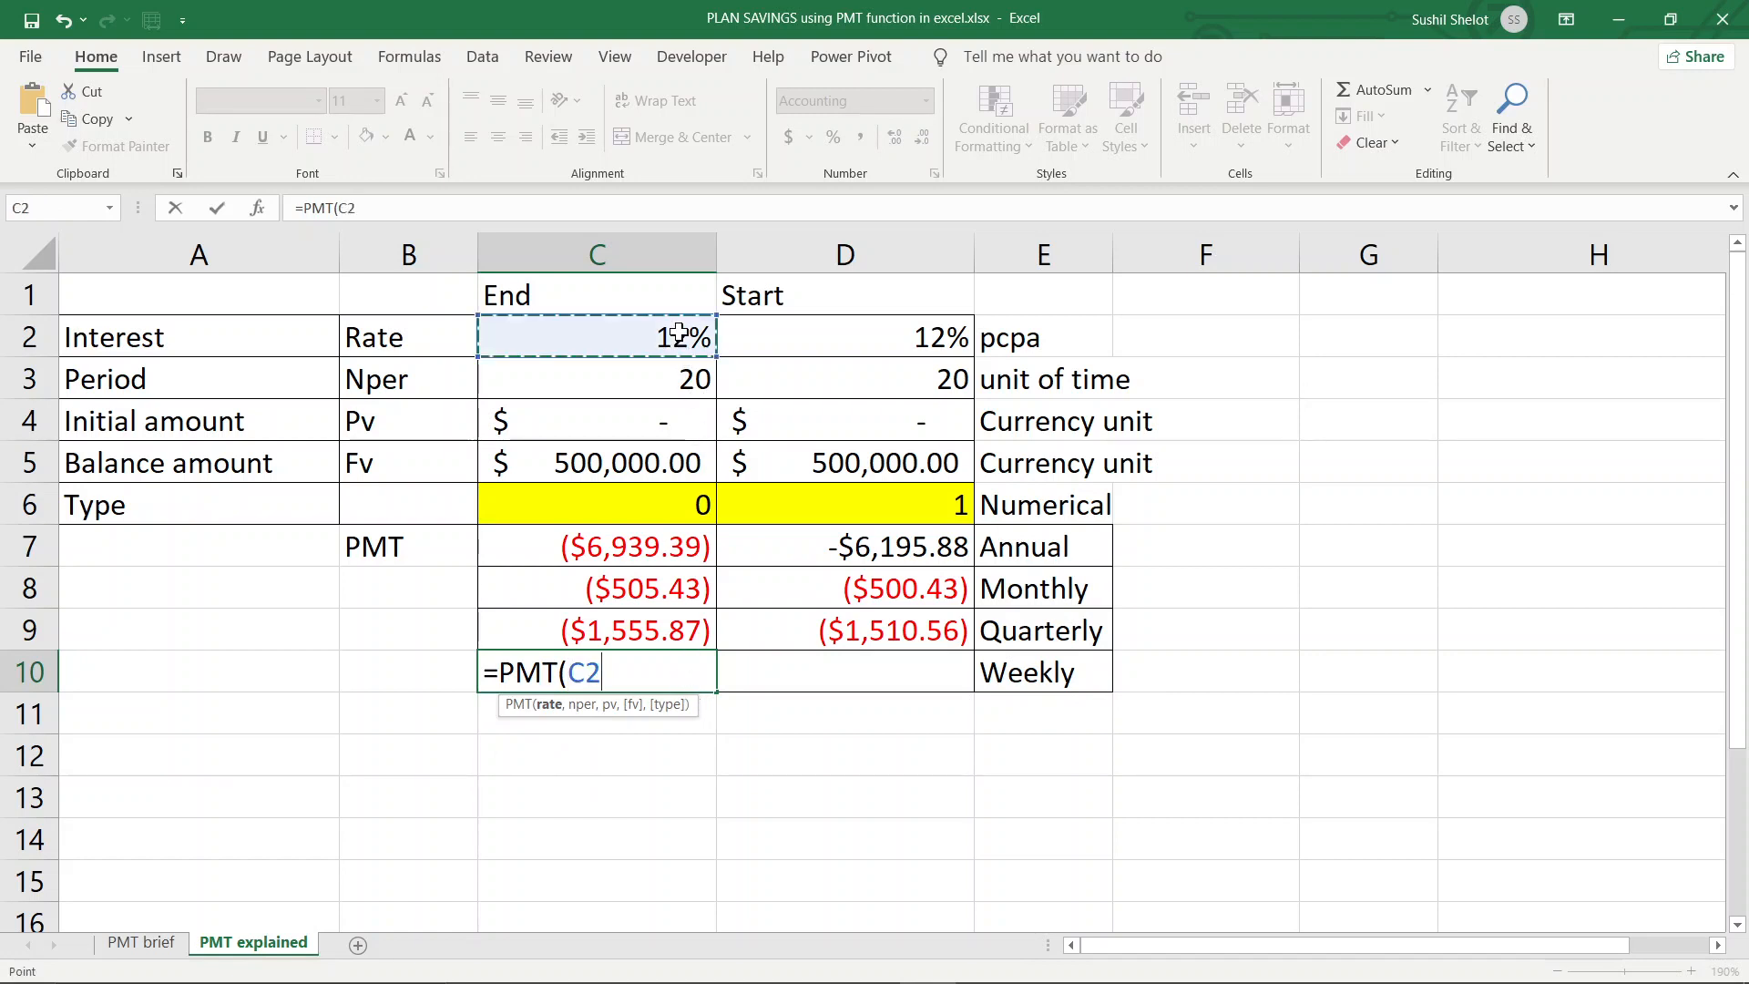
pyautogui.write('/52')
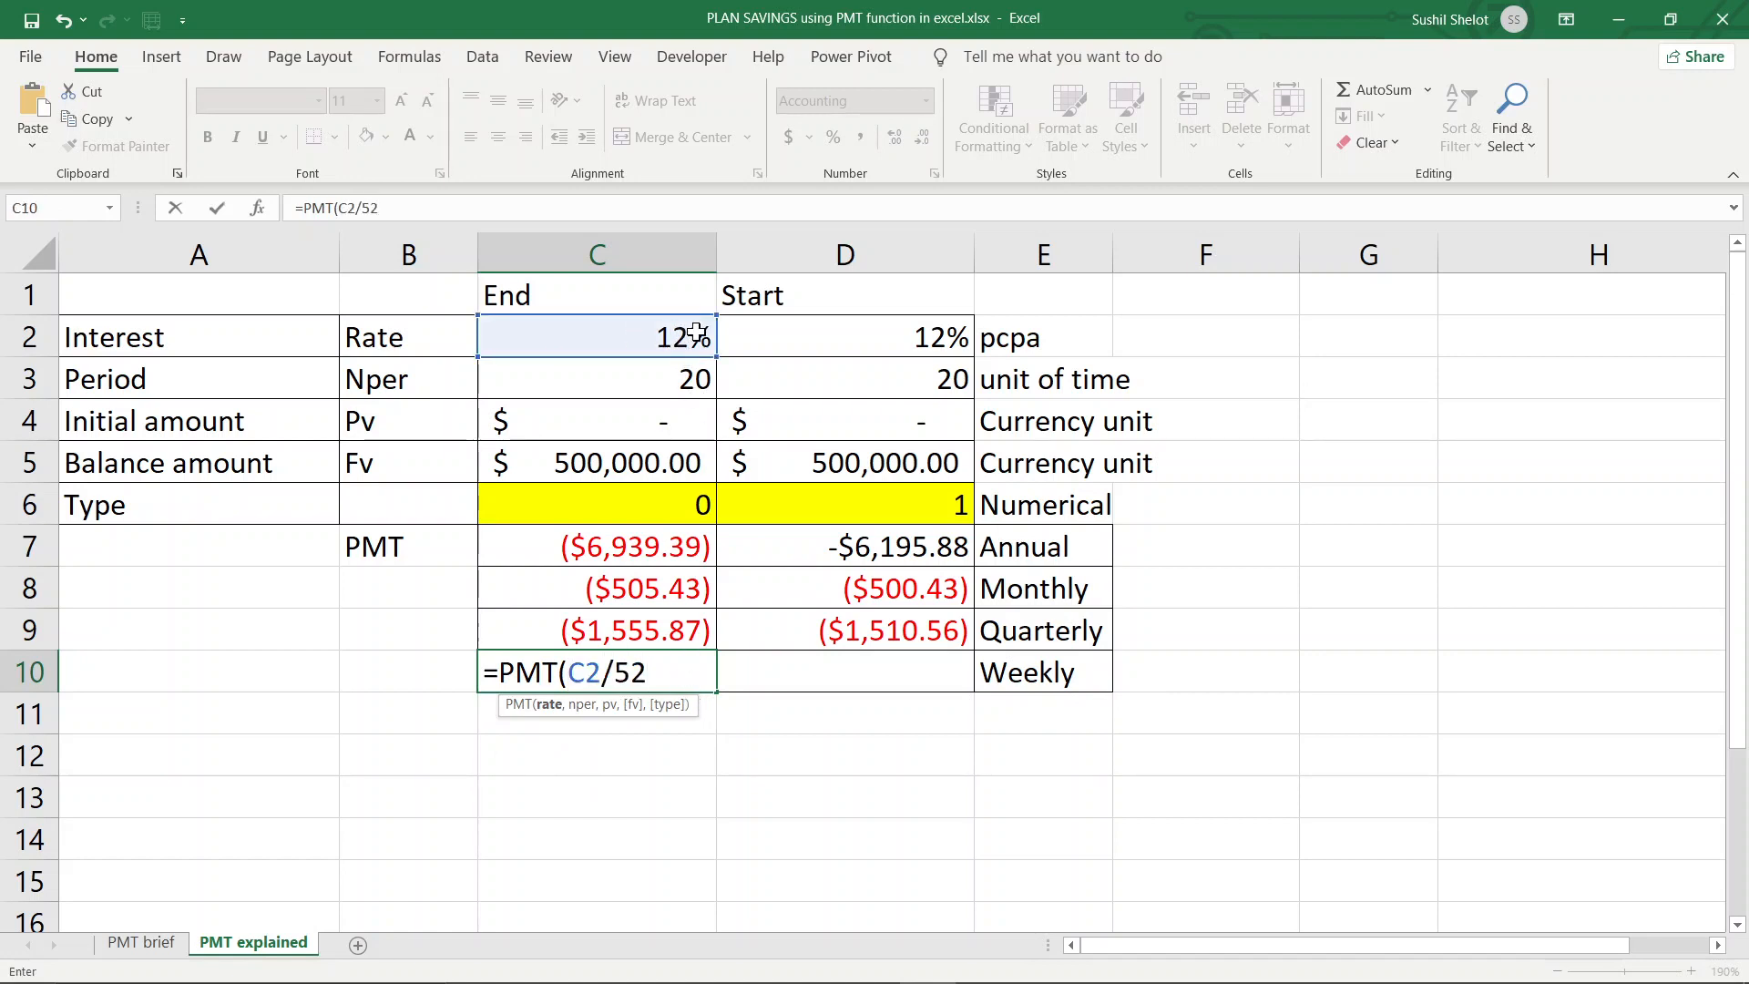
pyautogui.write(',')
pyautogui.click(695, 375)
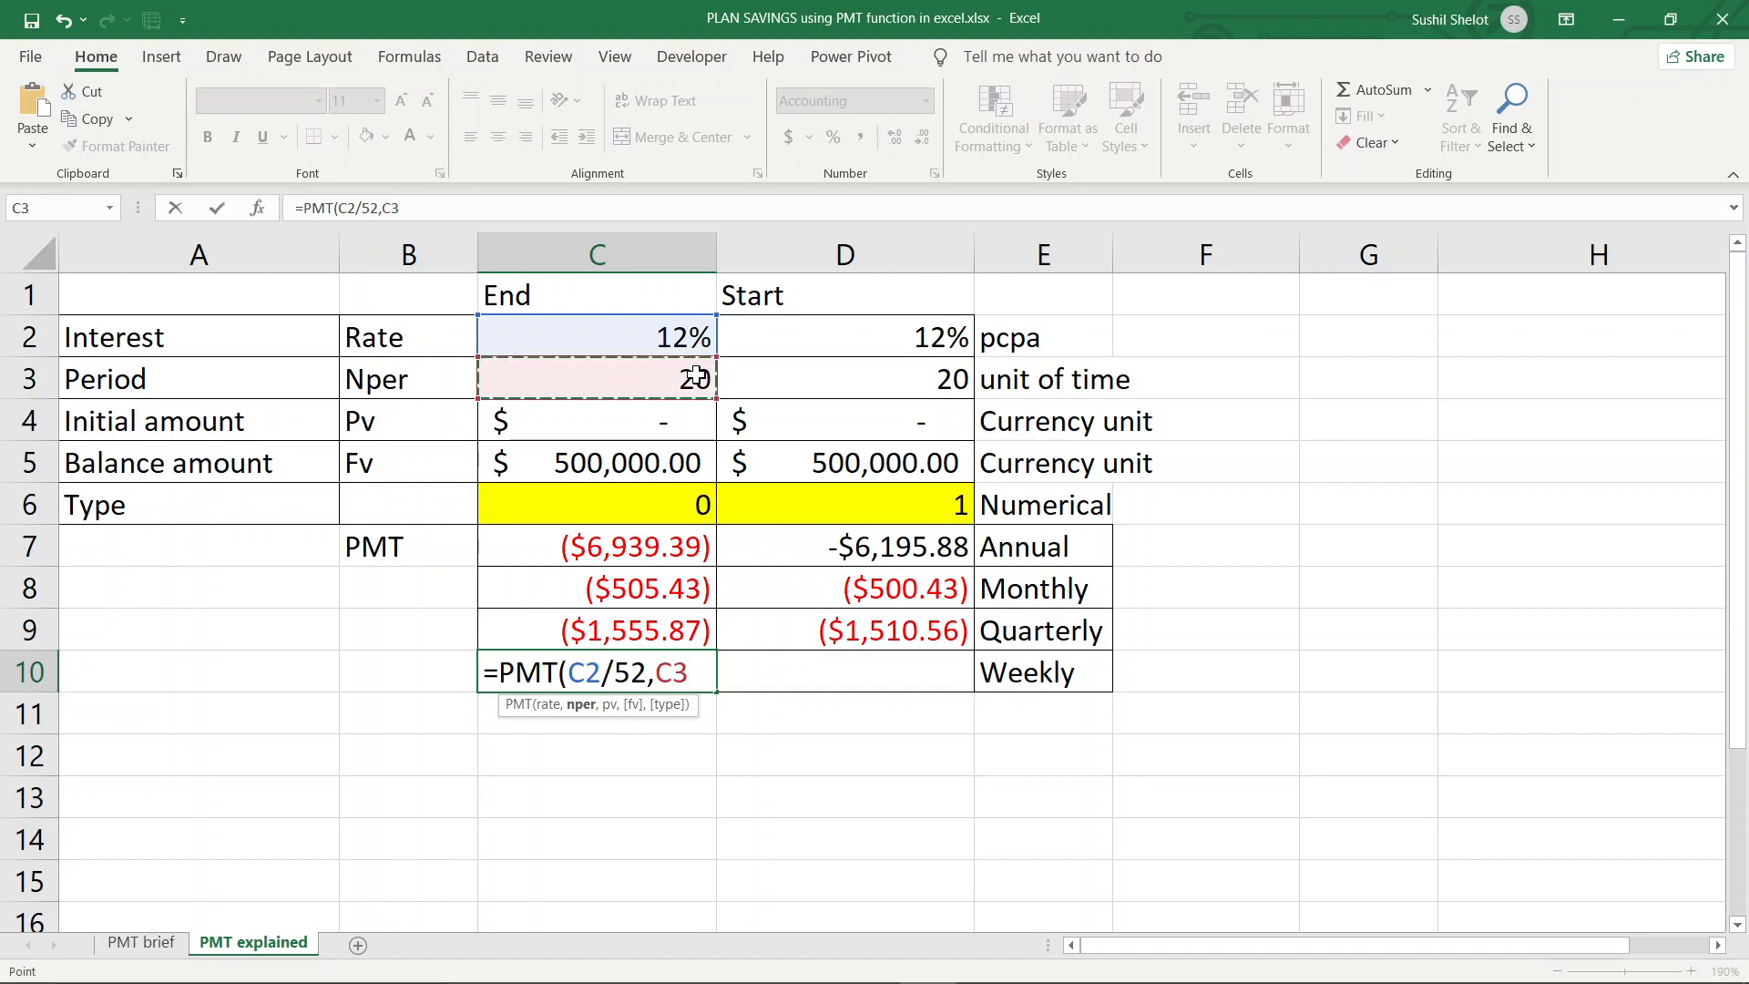
pyautogui.write('*52,')
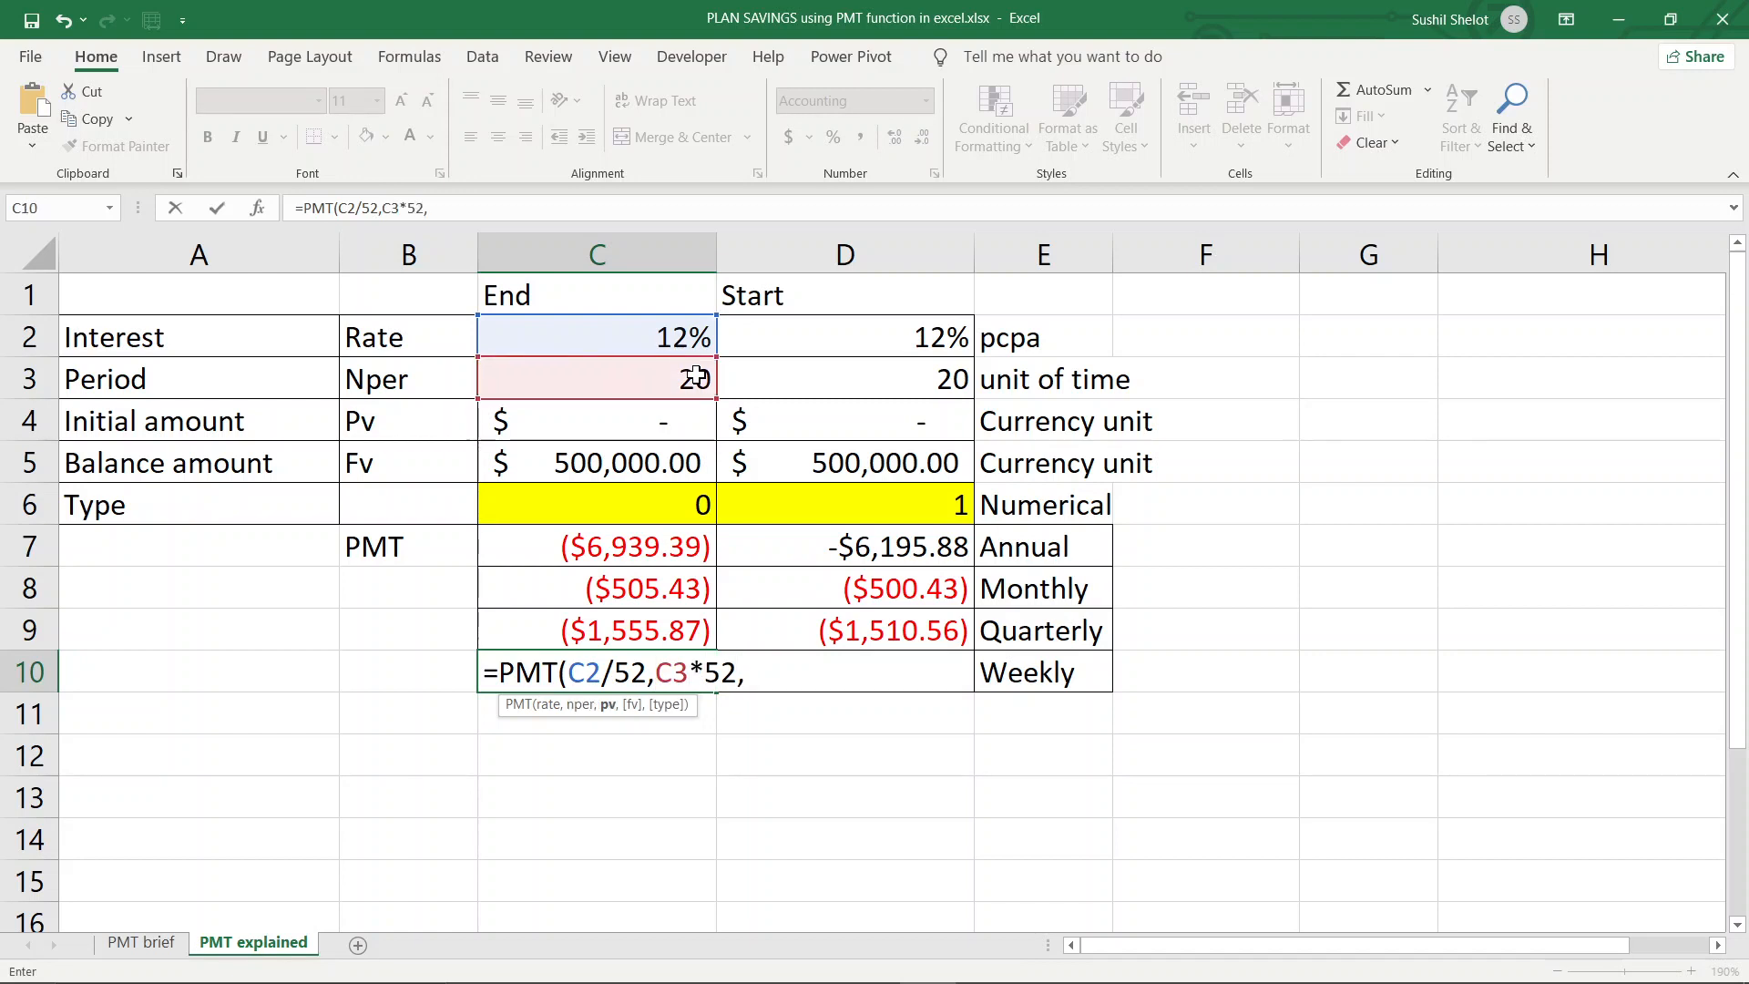
# Complete the weekly PMT formula in C10 with C4 as present value, C5 as future value and C6 as type.
pyautogui.click(646, 422)
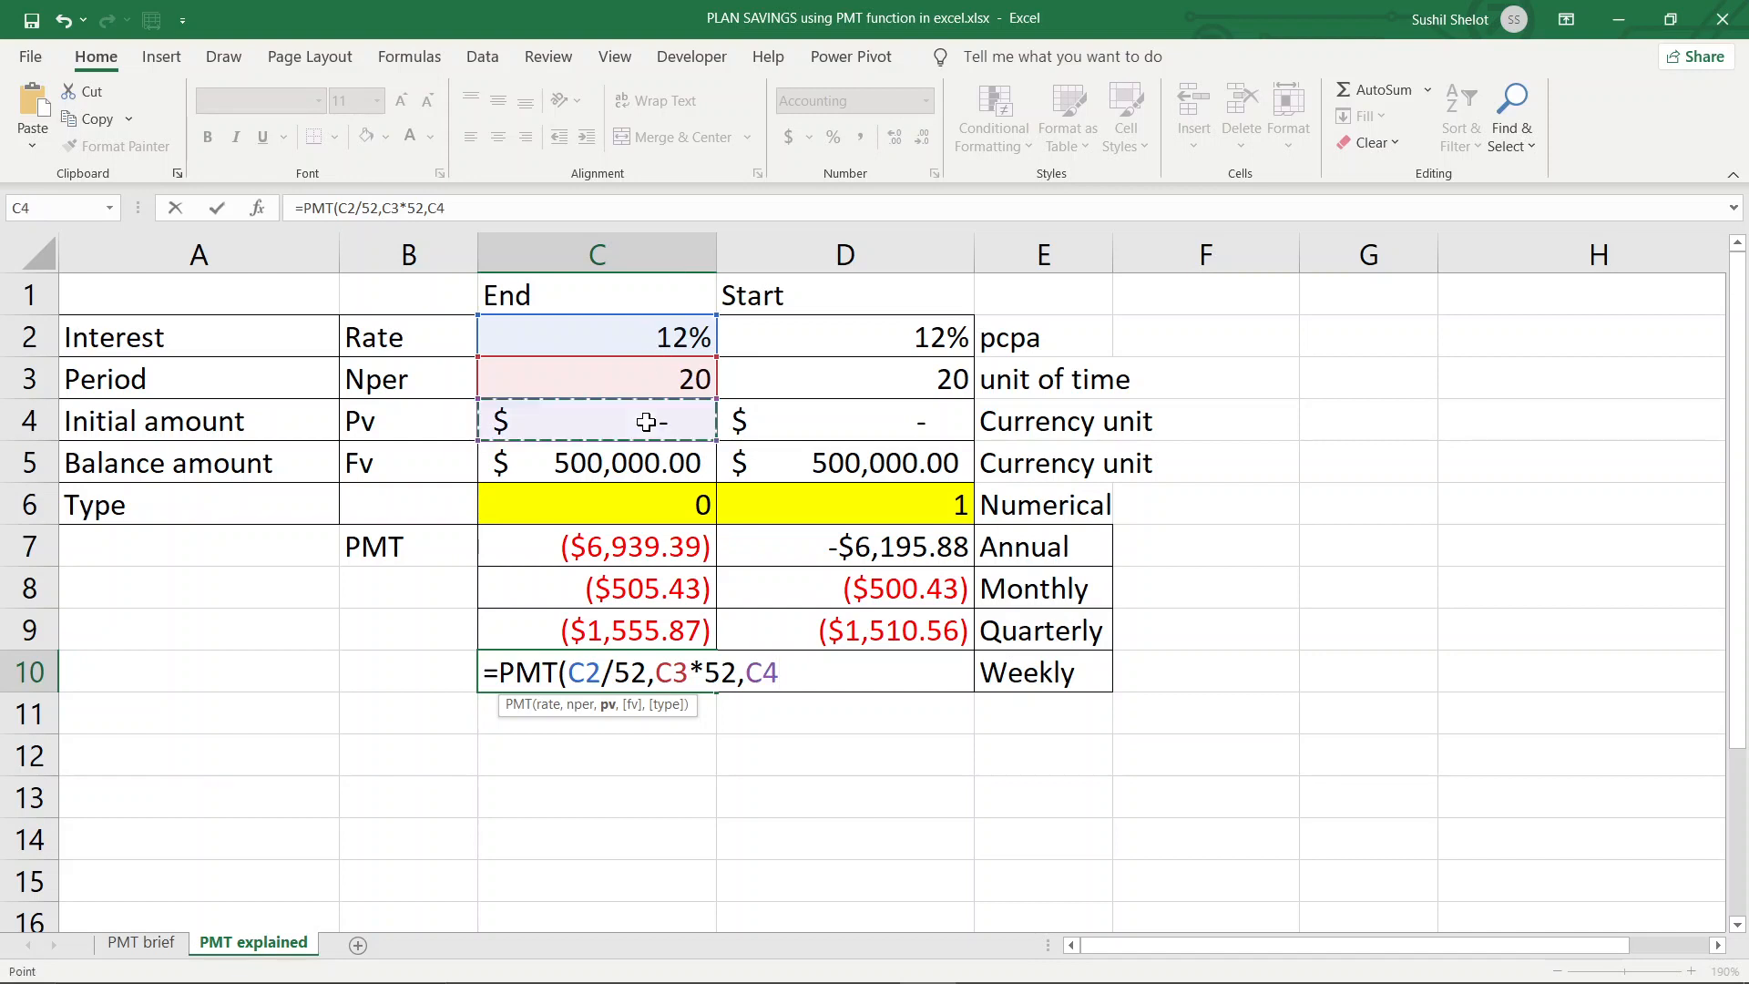
pyautogui.write(',')
pyautogui.click(651, 463)
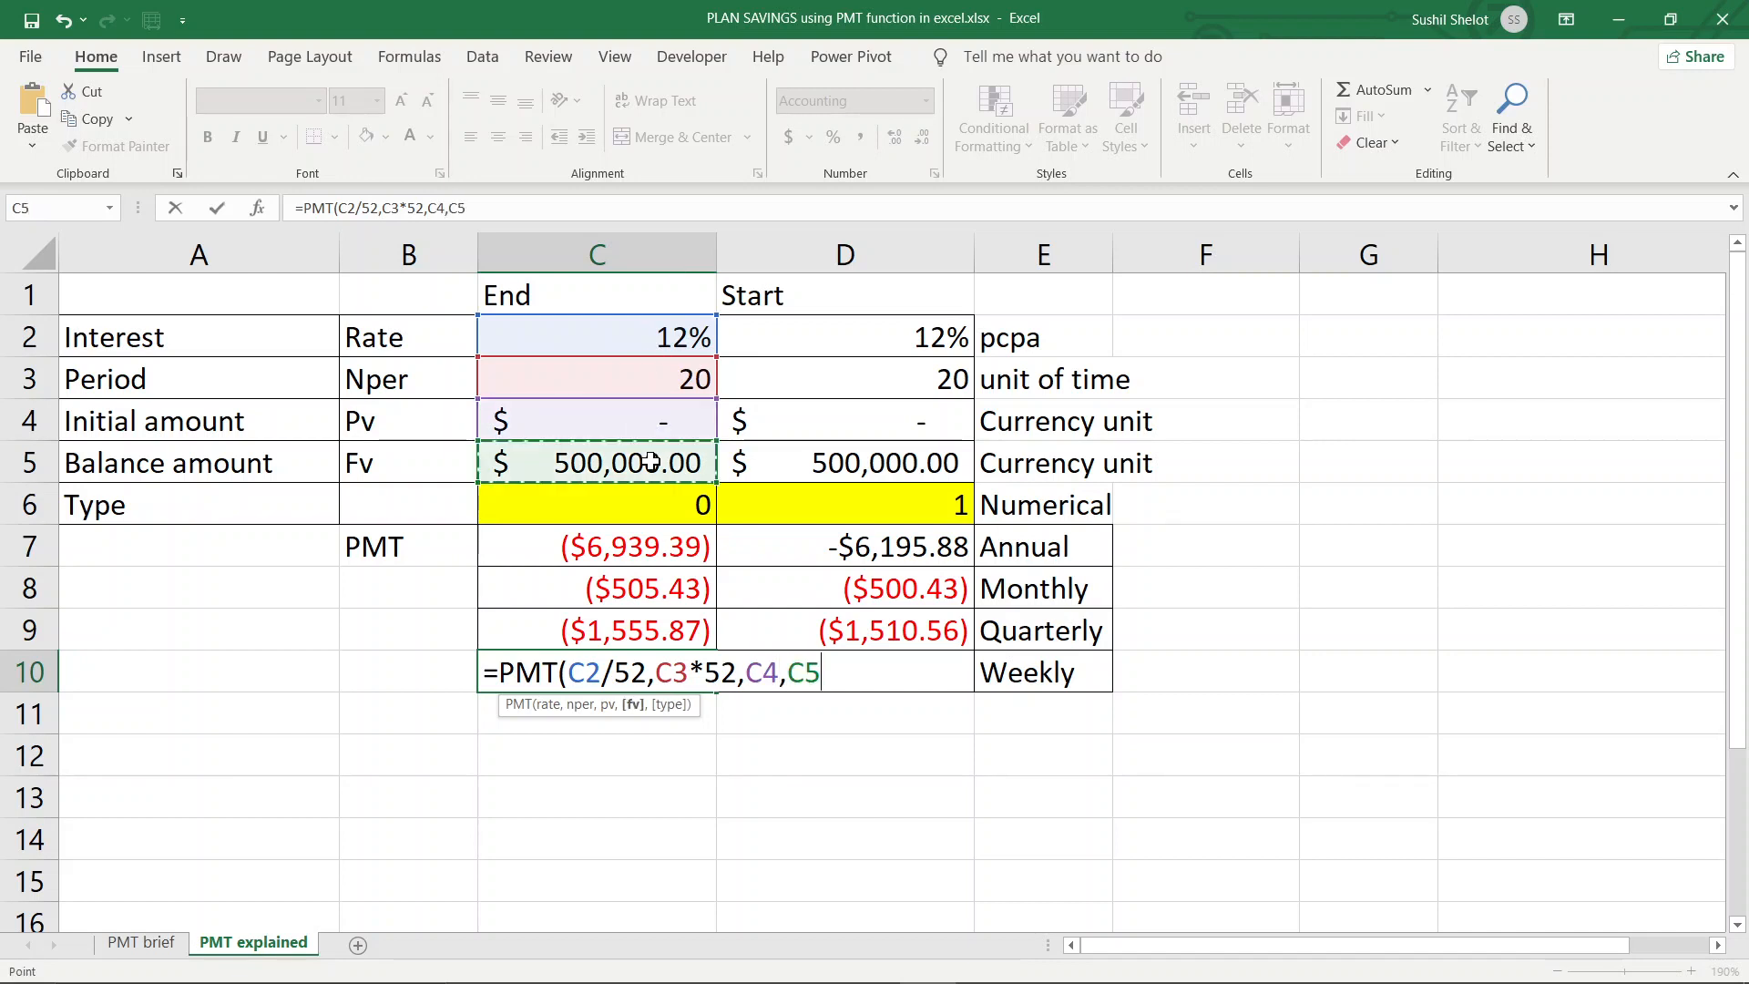
pyautogui.write(',')
pyautogui.click(654, 513)
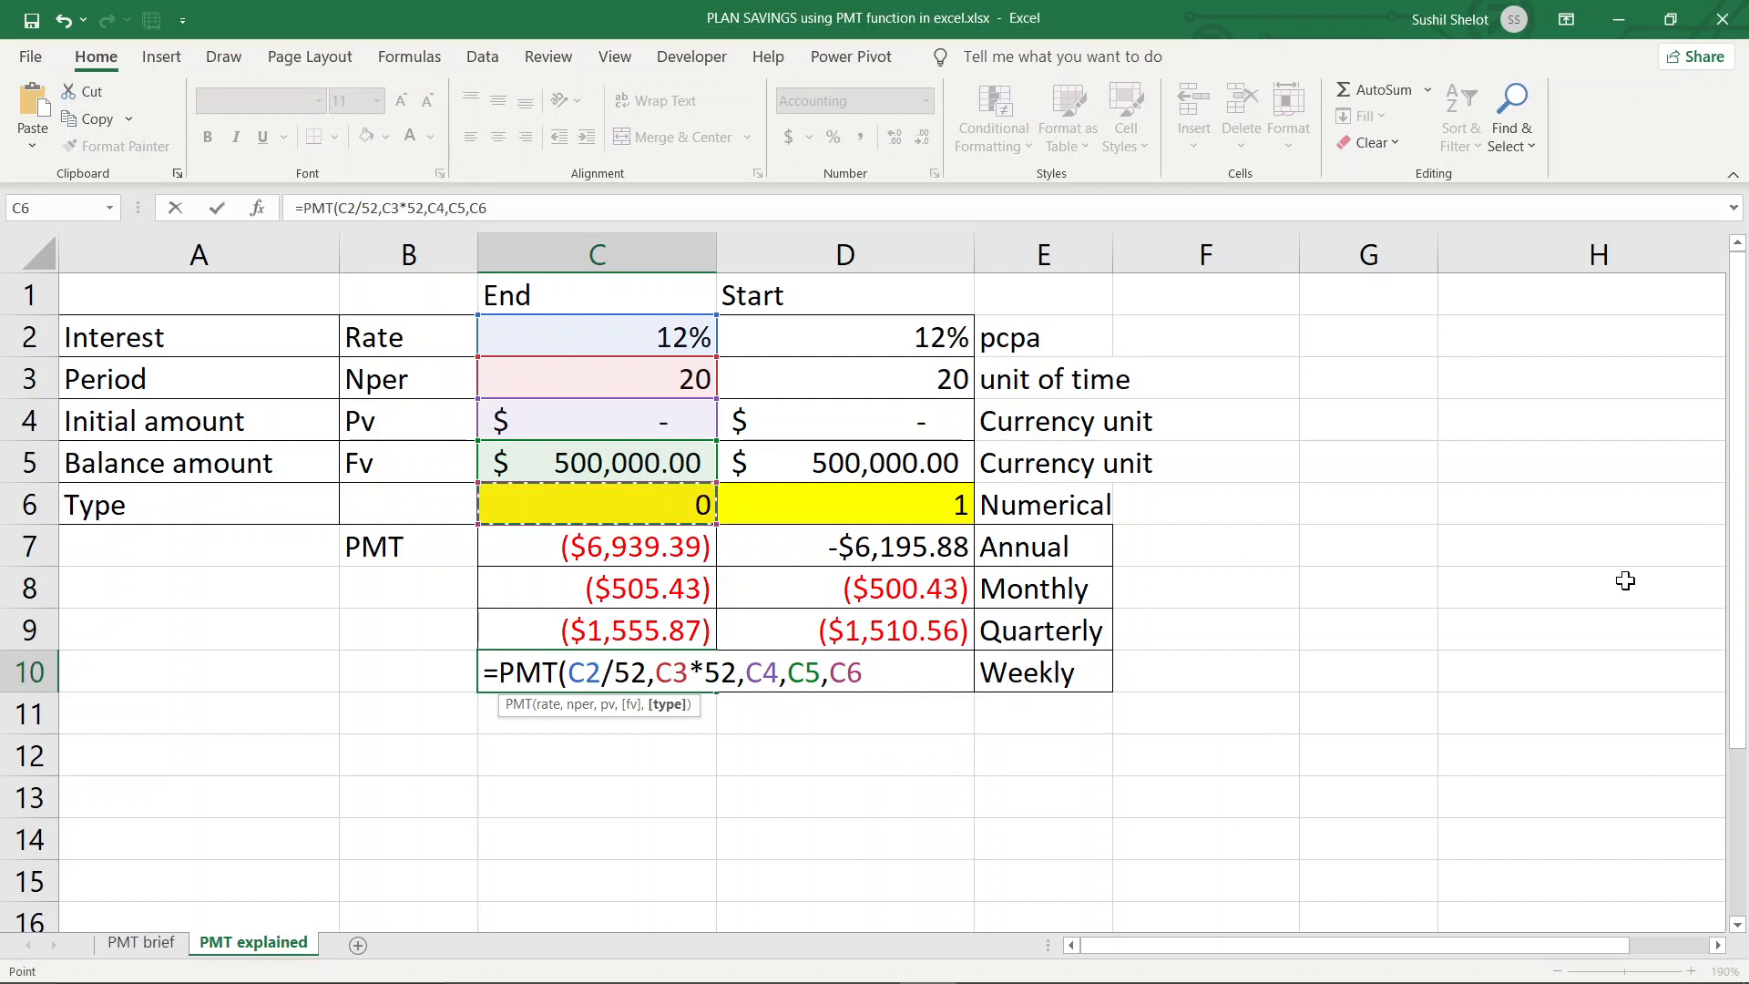
pyautogui.write(')')
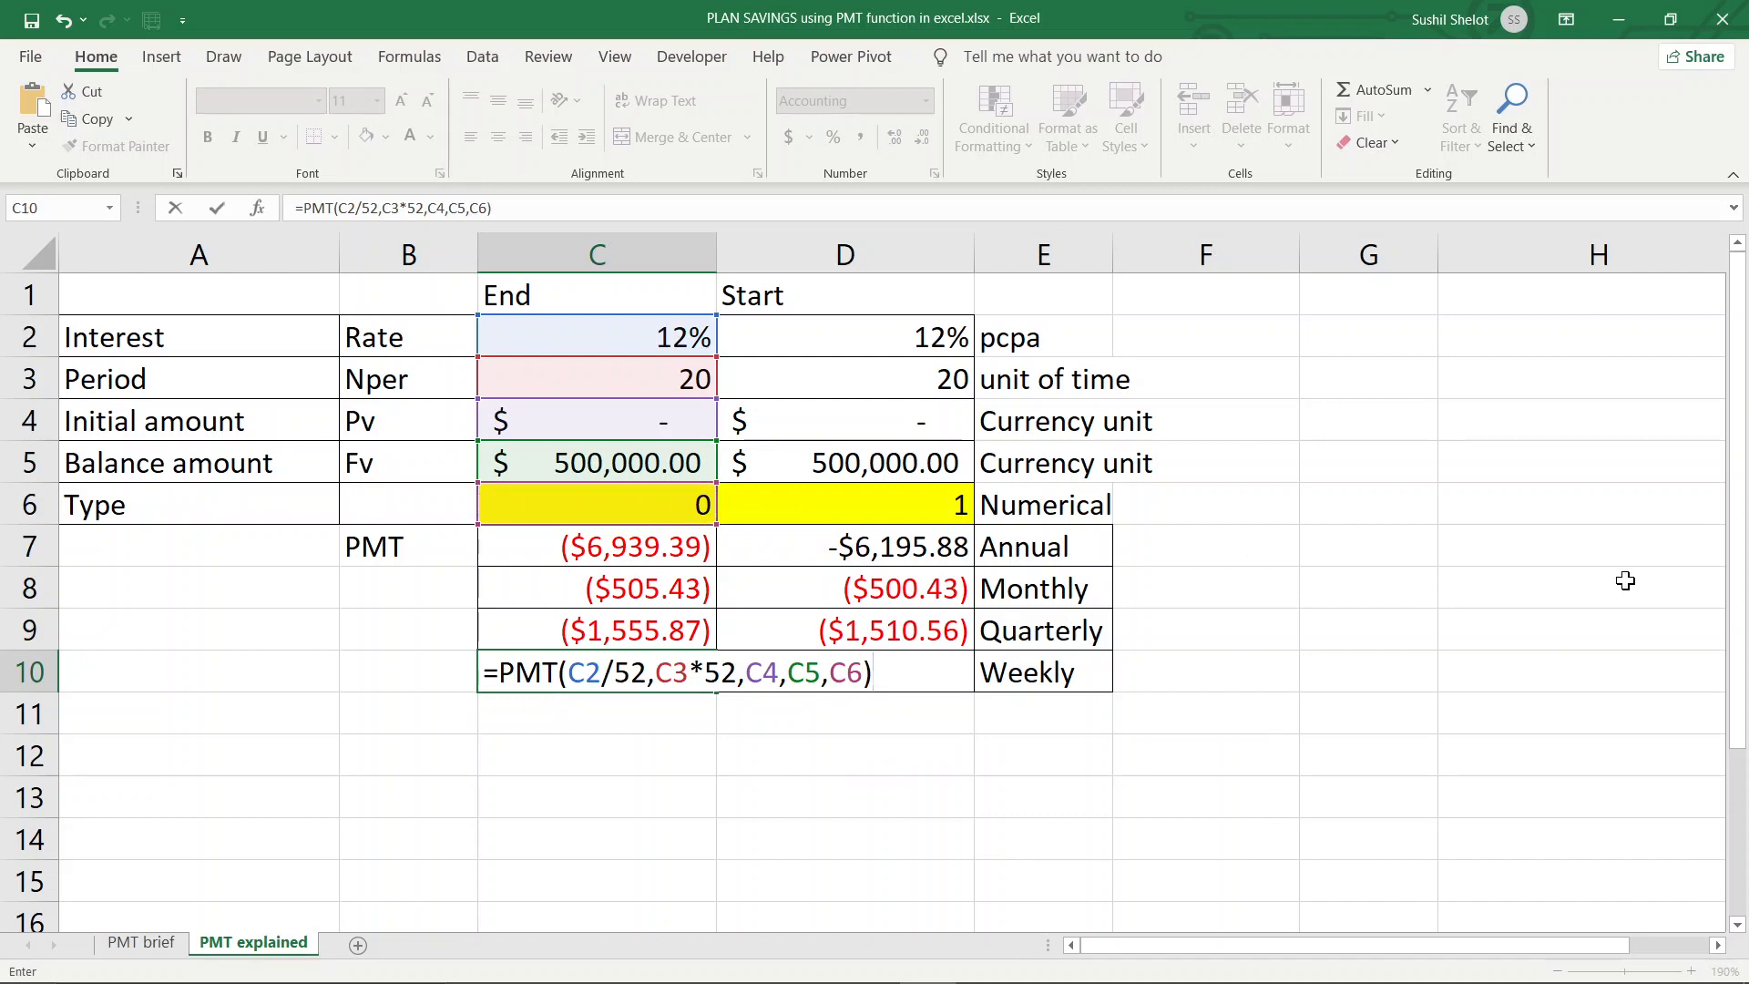
pyautogui.press('Return')
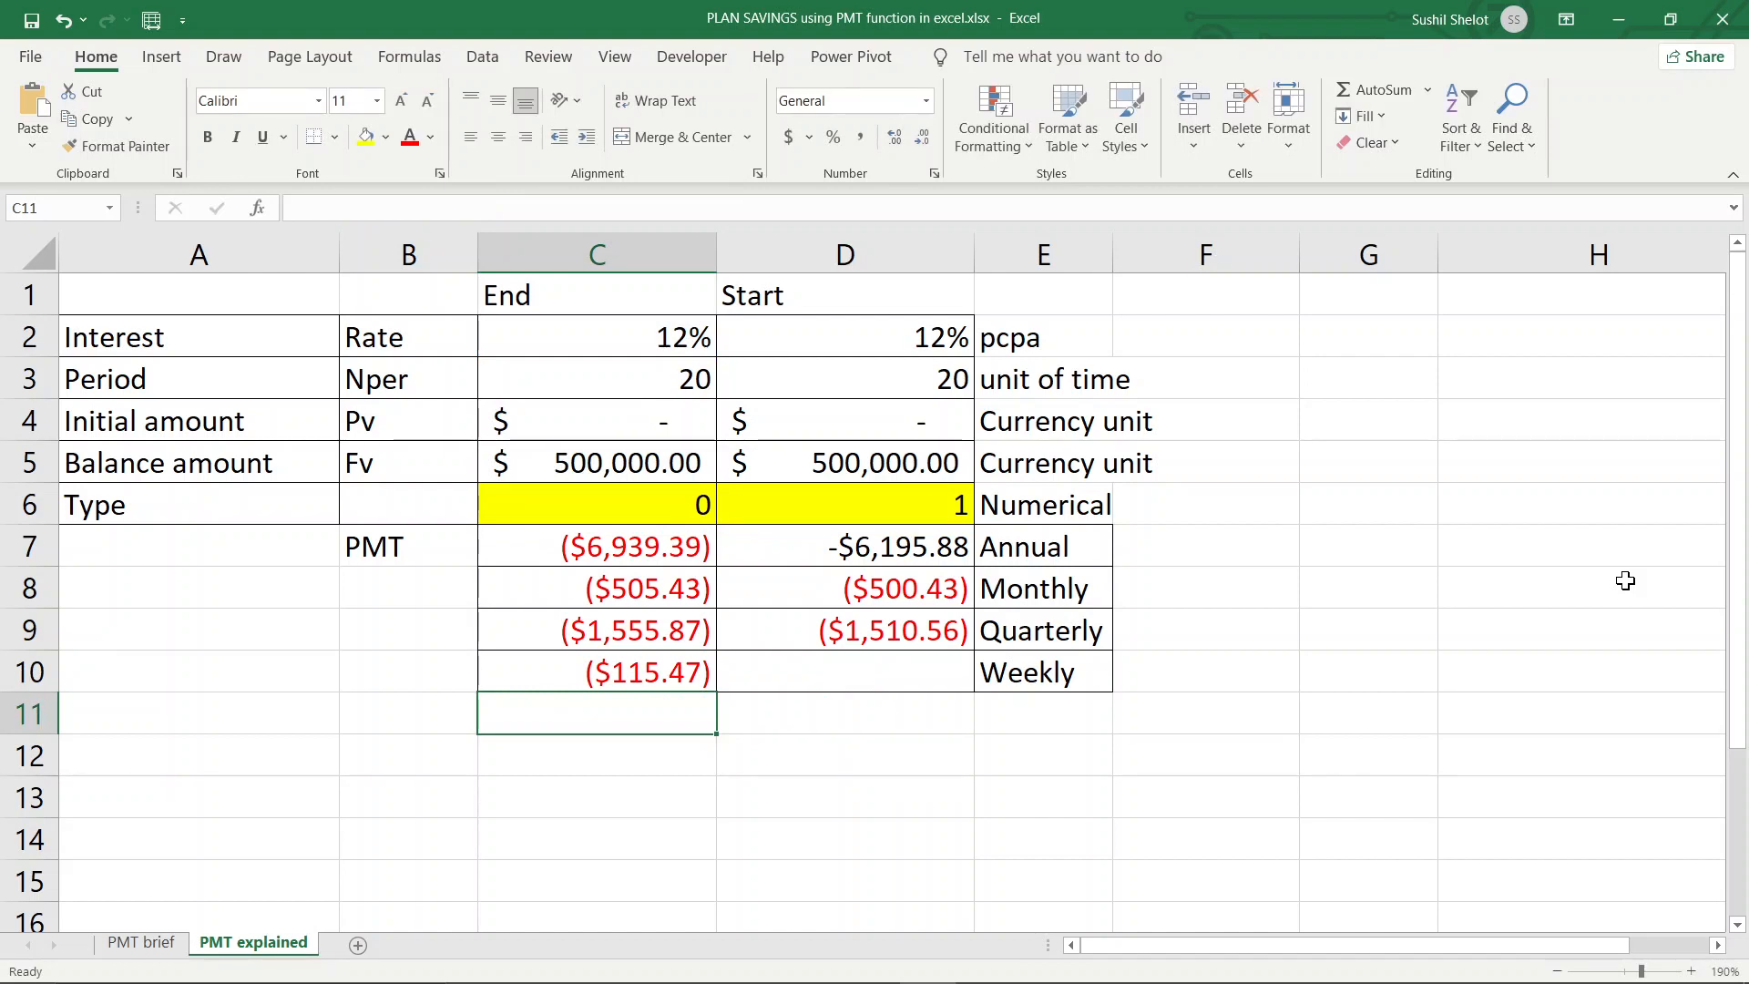
# Copy the weekly PMT formula from C10 across to the Start column in D10.
pyautogui.click(666, 665)
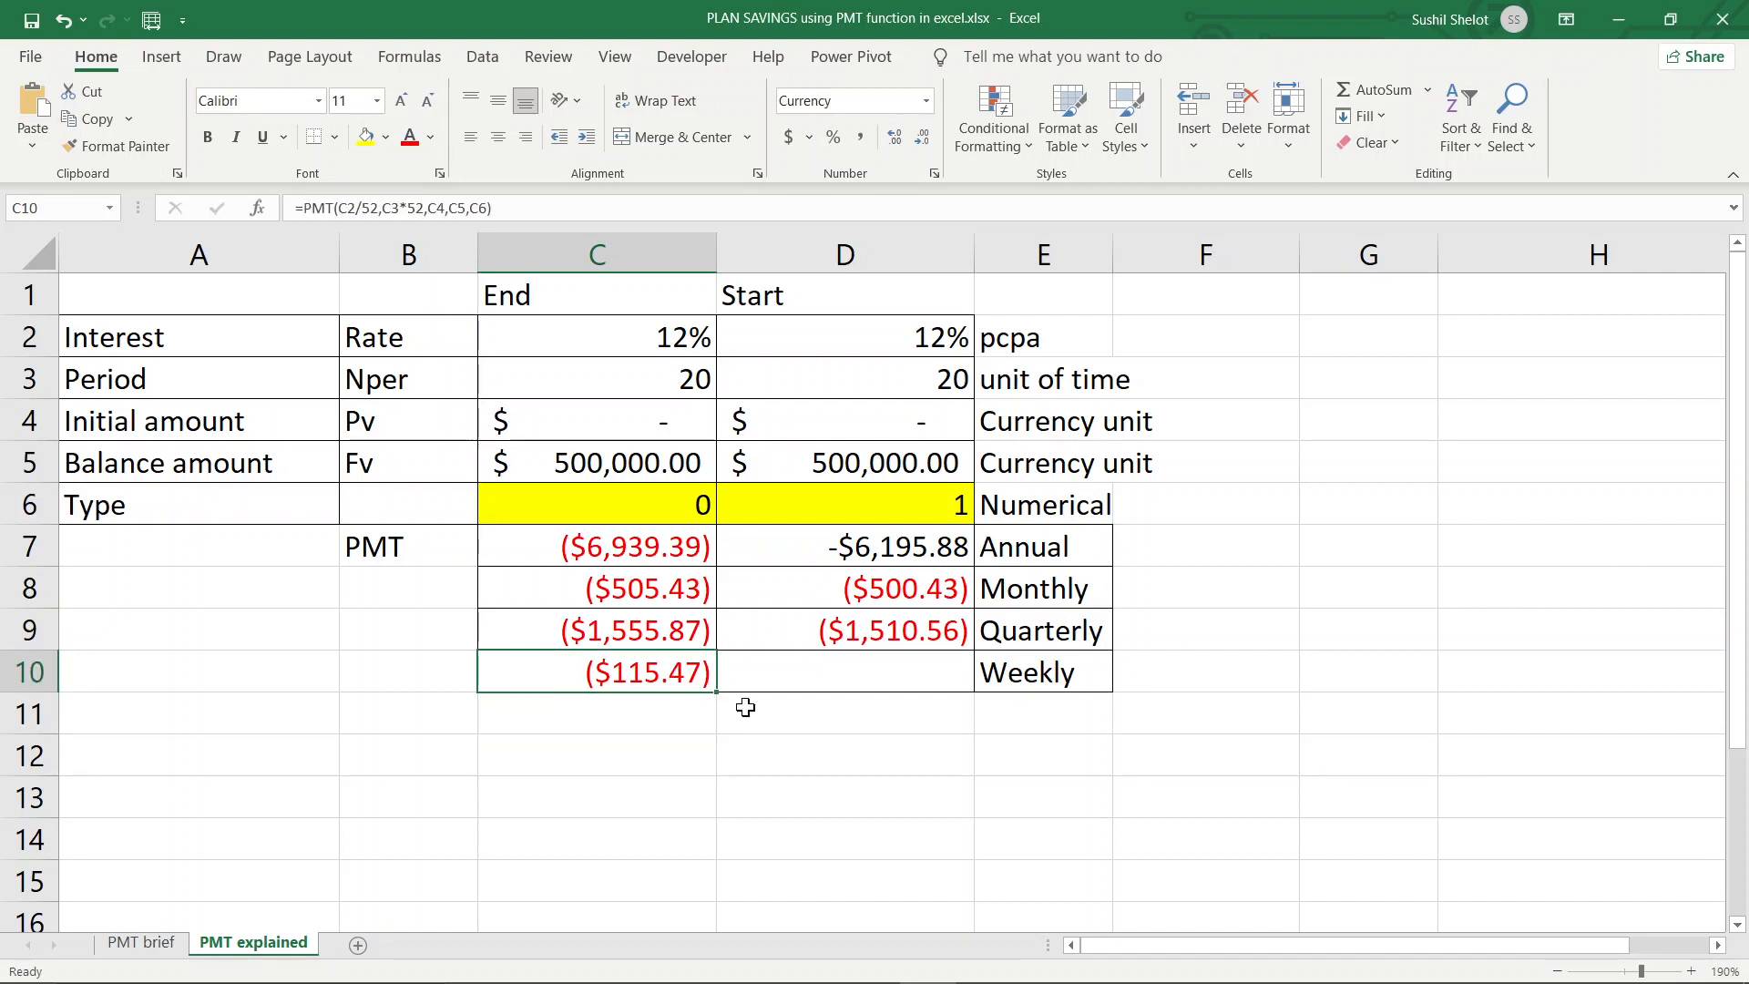
pyautogui.moveTo(719, 697); pyautogui.dragTo(929, 678)
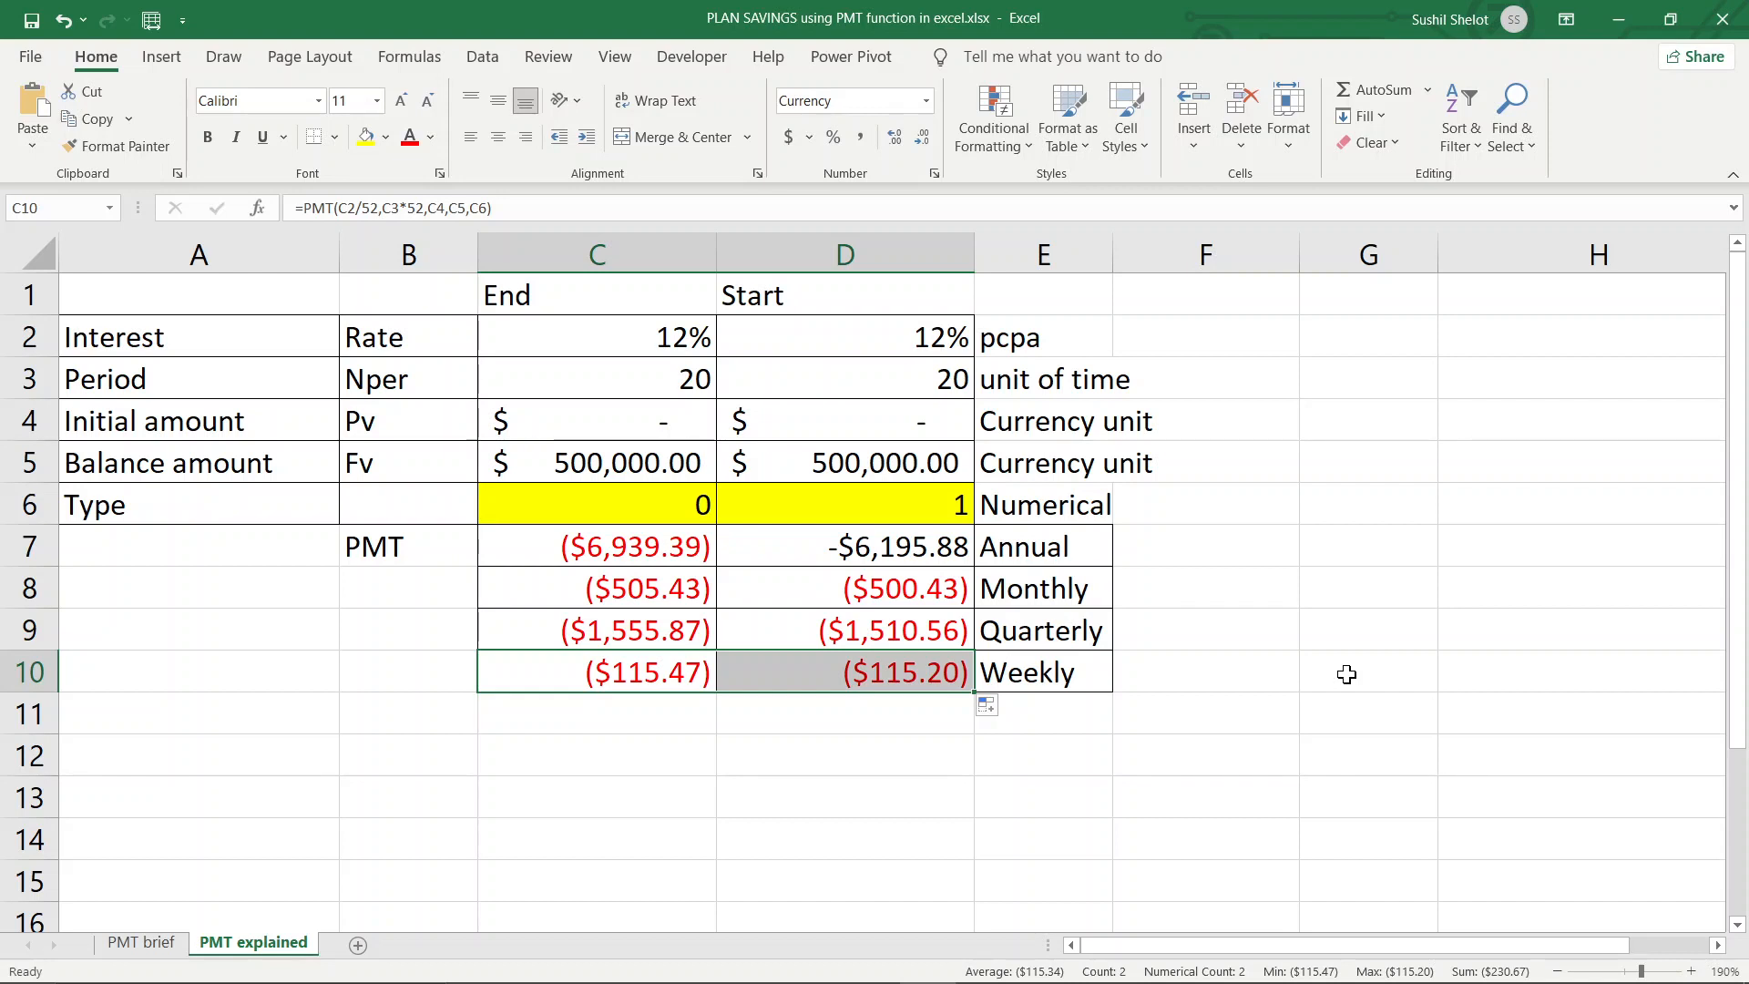
# Set the period to 10 for both the Start column in D3 and the End column in C3.
pyautogui.click(900, 376)
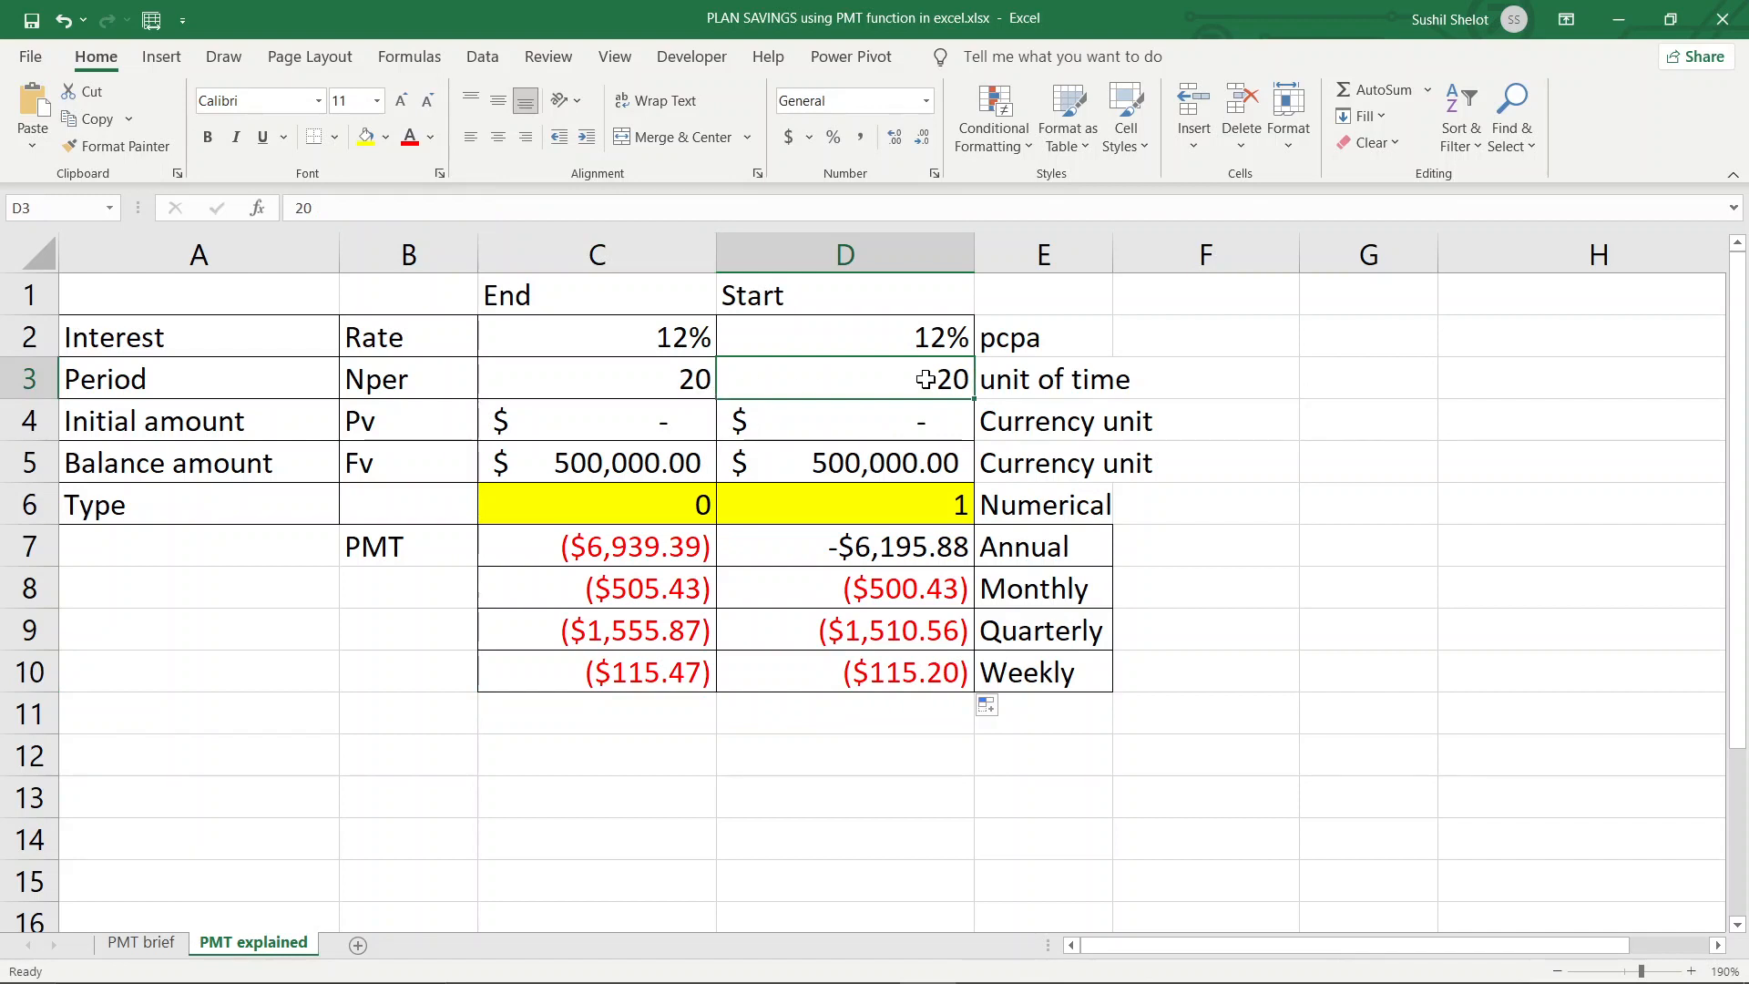
pyautogui.write('10')
pyautogui.press('Return')
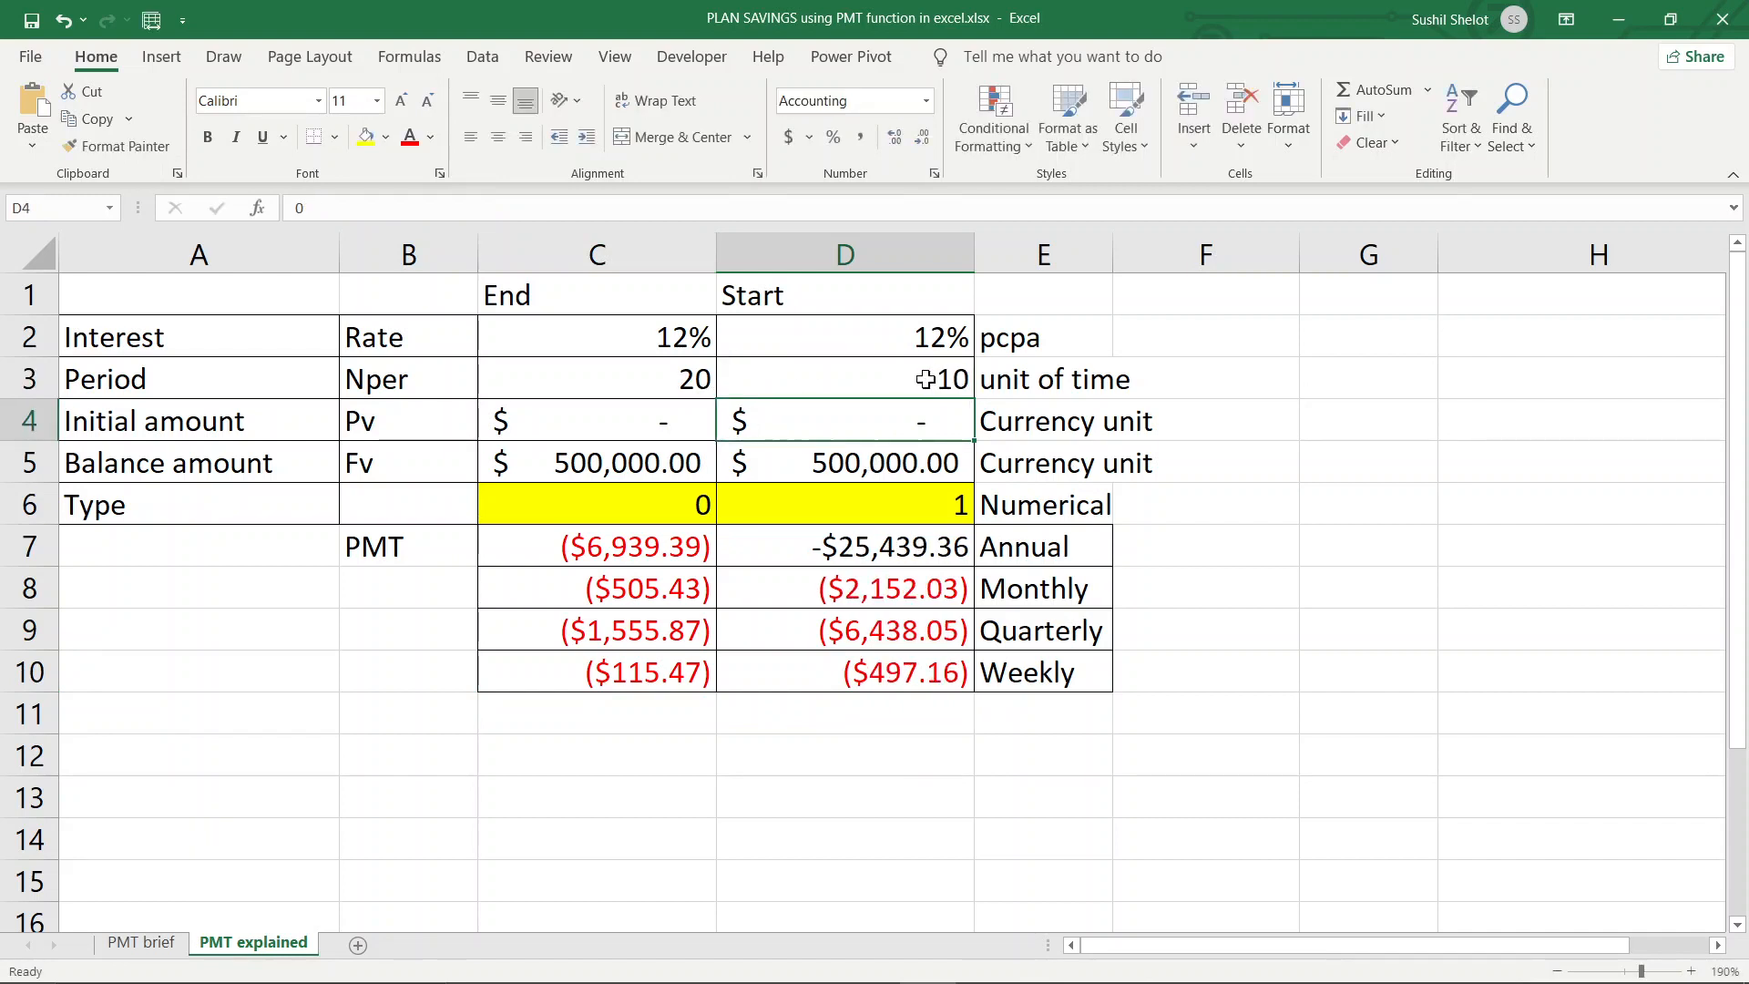
pyautogui.click(681, 372)
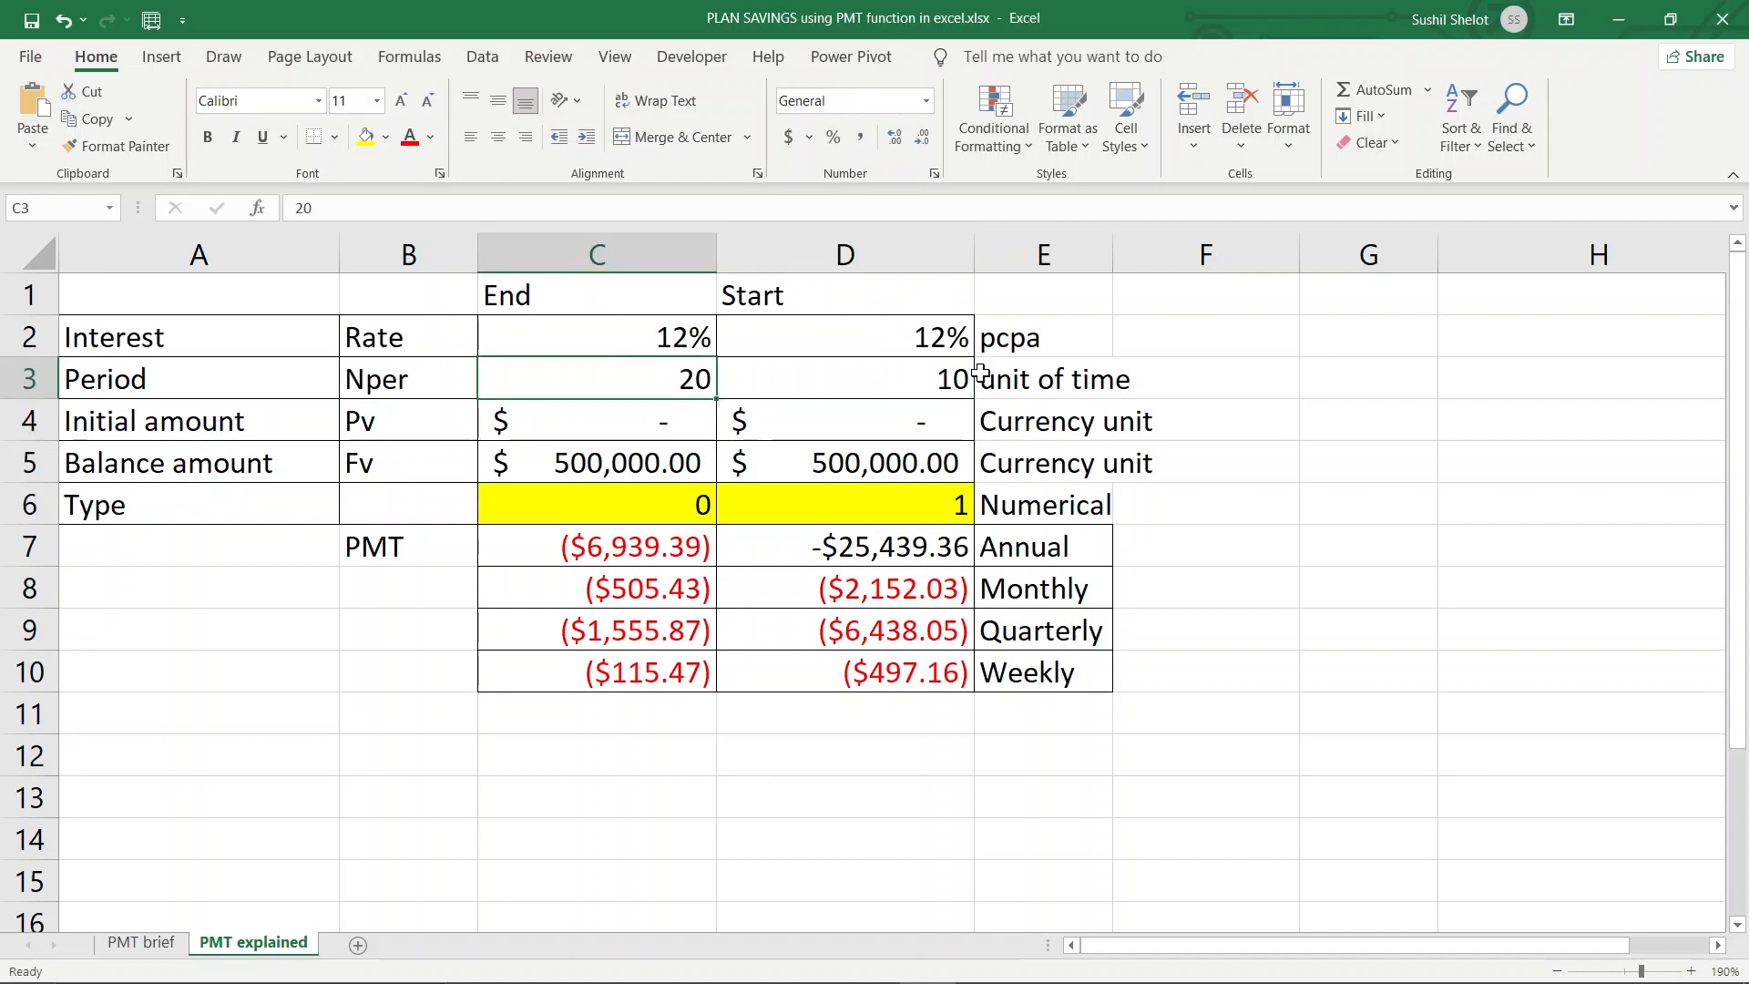
pyautogui.write('10')
pyautogui.press('Return')
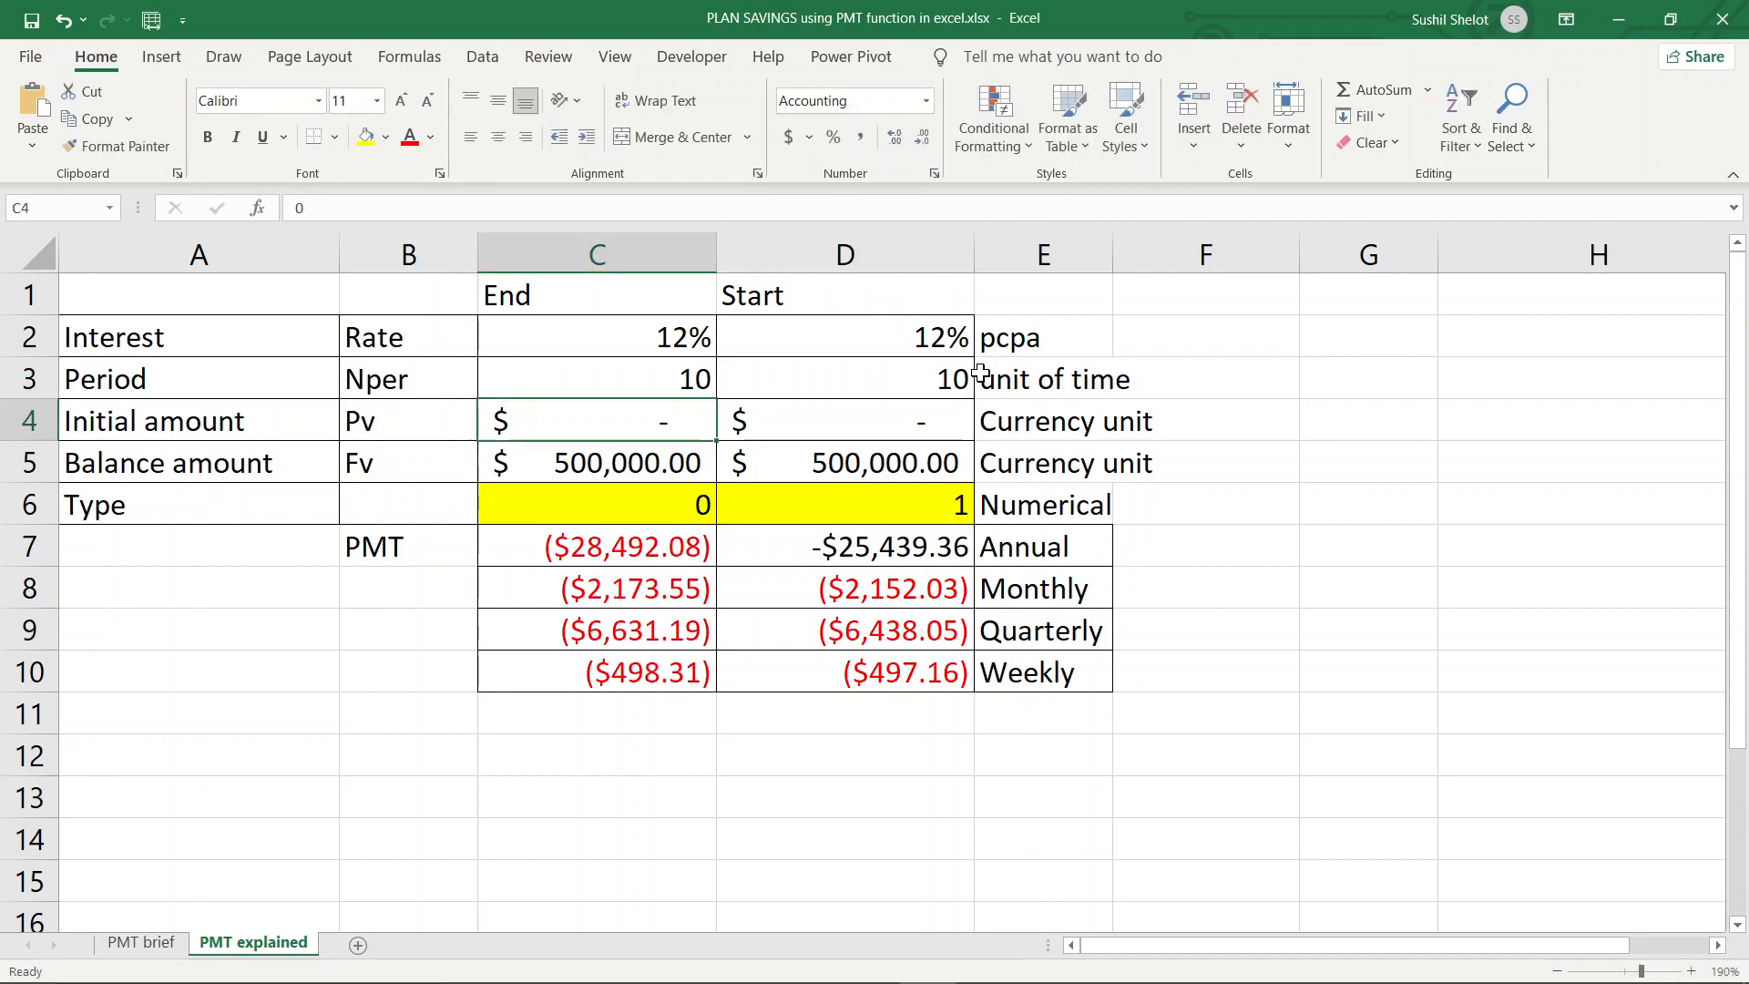